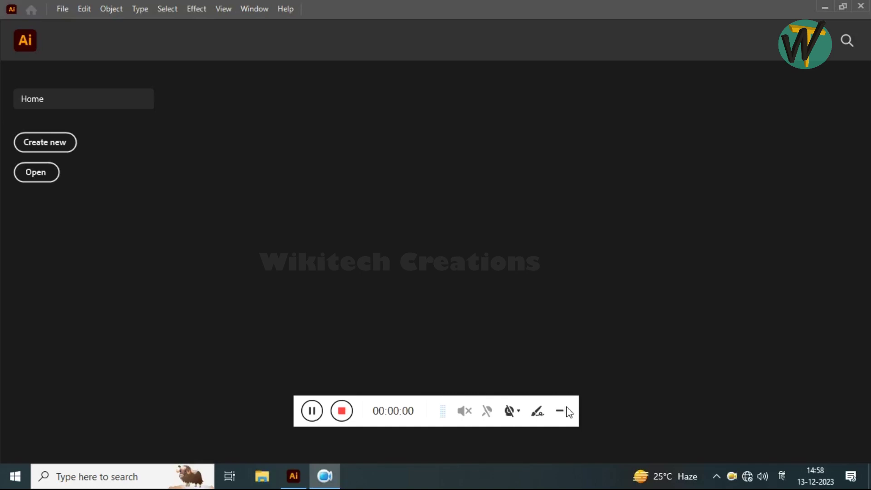
Start a new document and look through the Saved and Mobile presets
left_click(560, 411)
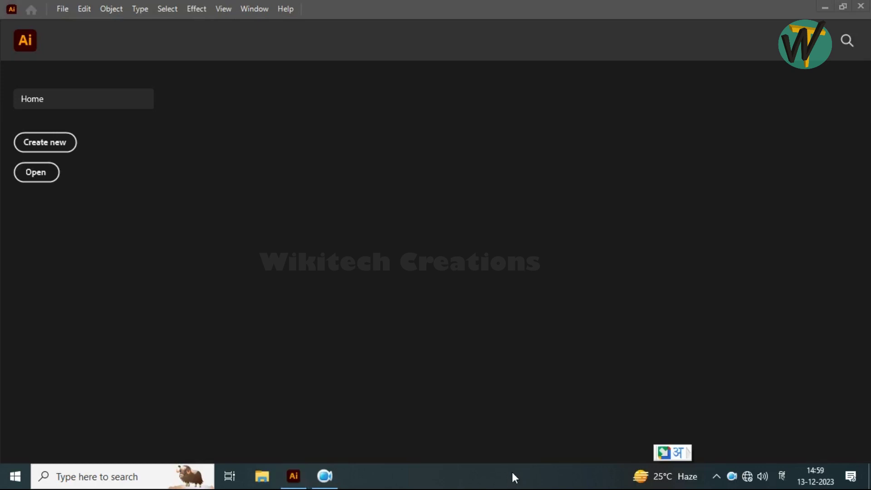
left_click(730, 476)
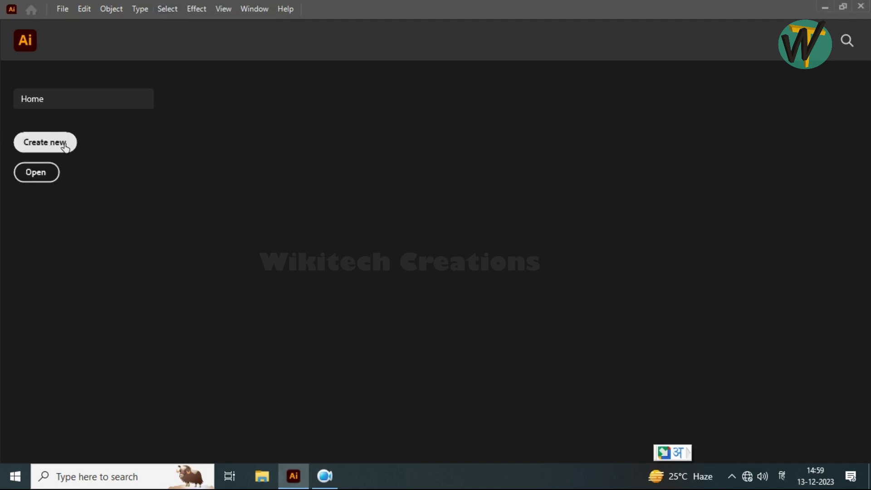
left_click(66, 143)
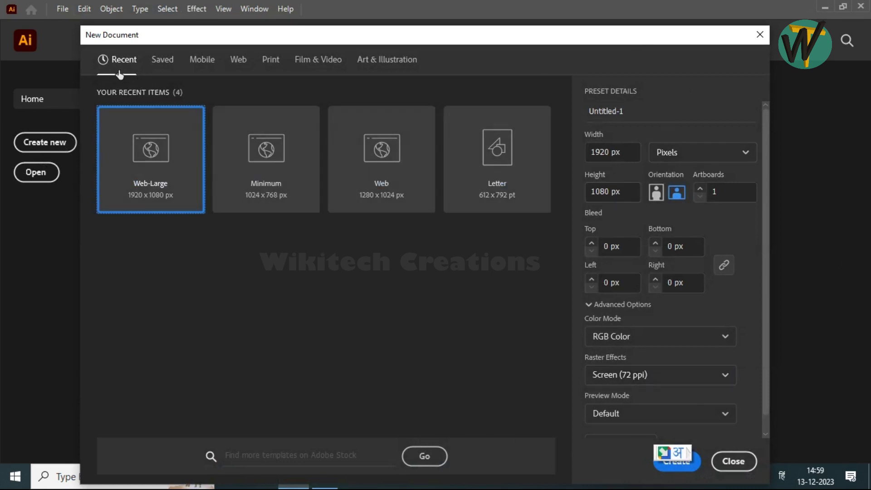
left_click(162, 64)
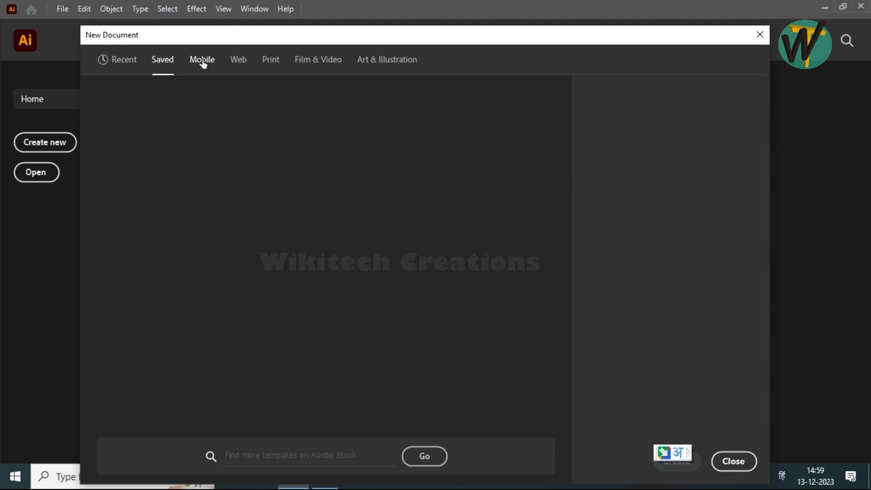
left_click(218, 59)
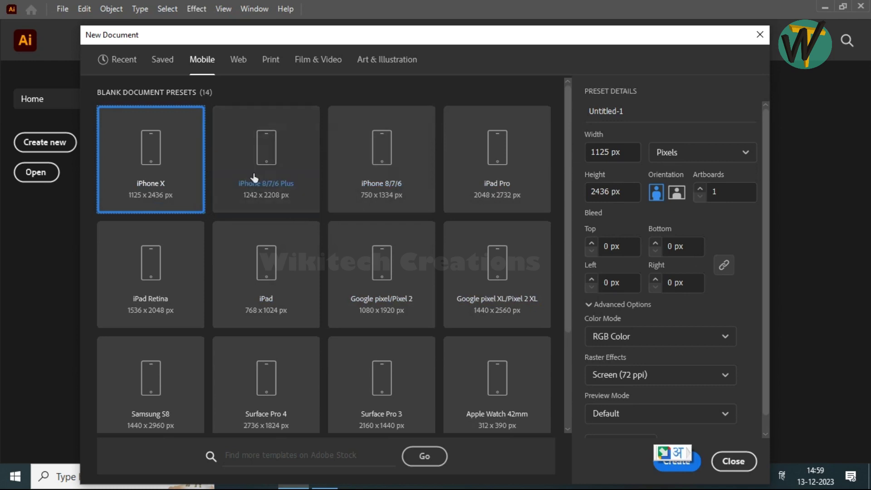
Browse the Web, Print, Film & Video and Art & Illustration presets, then return to Recent
left_click(238, 61)
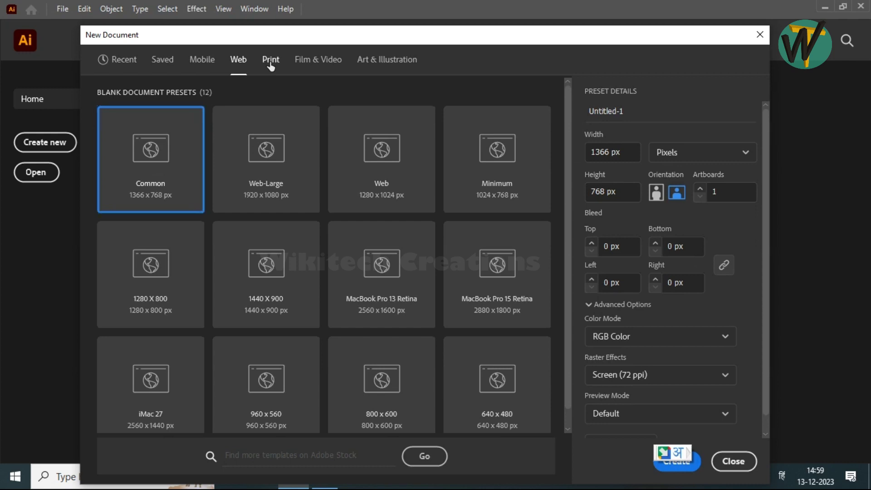
left_click(270, 60)
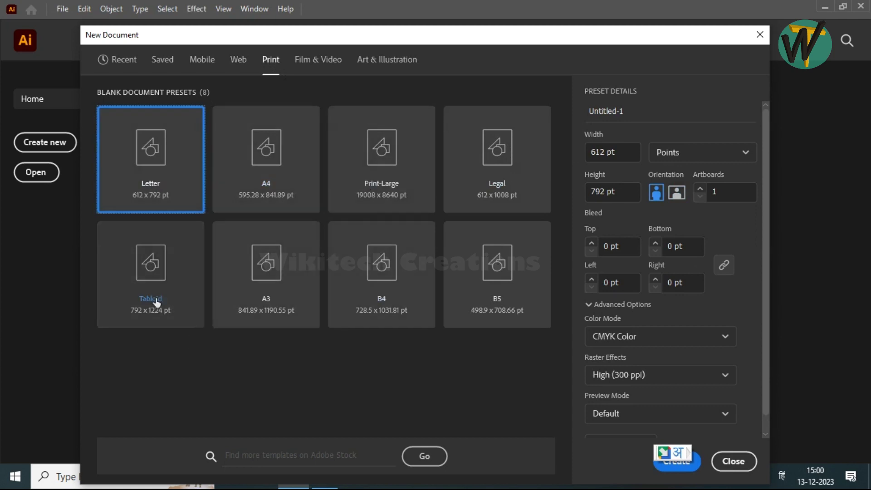
left_click(320, 60)
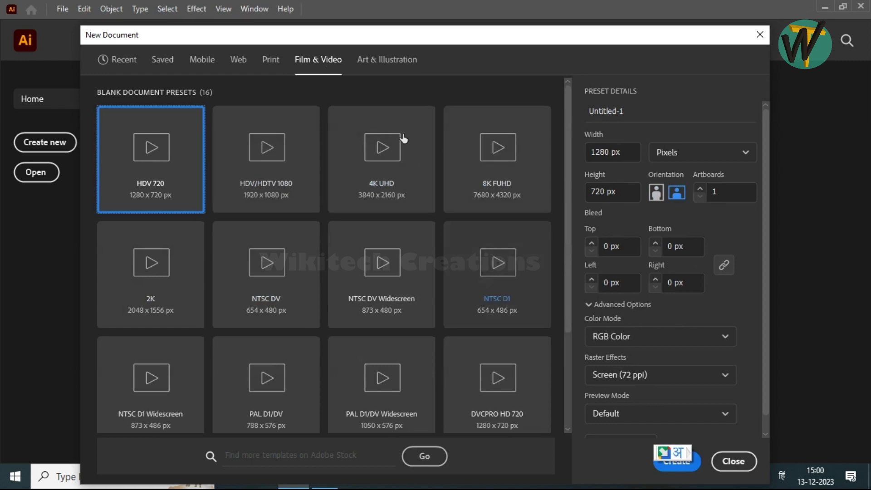
left_click(387, 60)
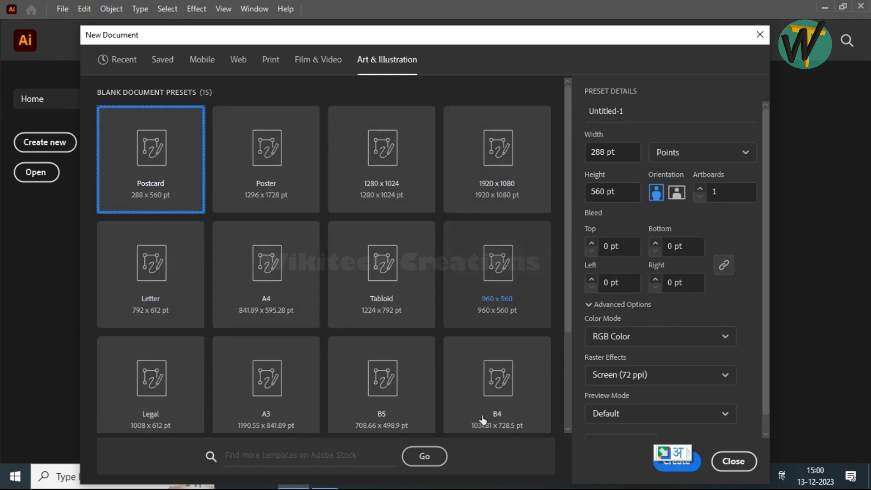
left_click(162, 63)
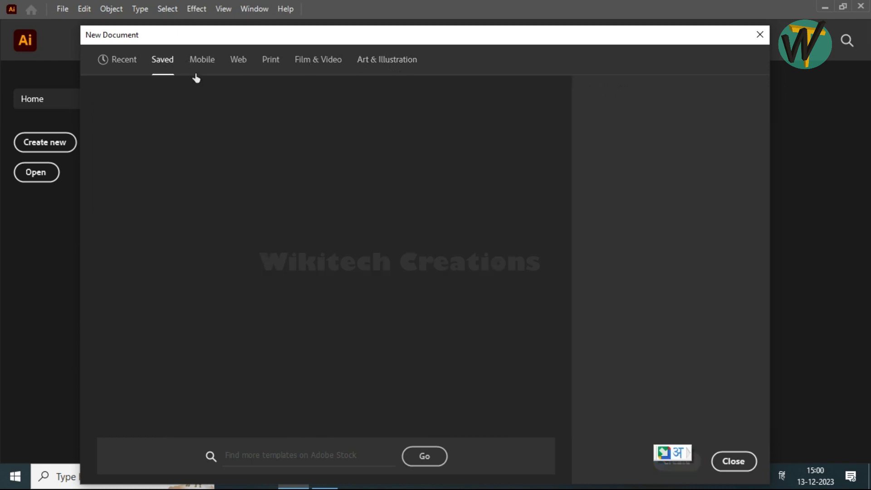
left_click(130, 68)
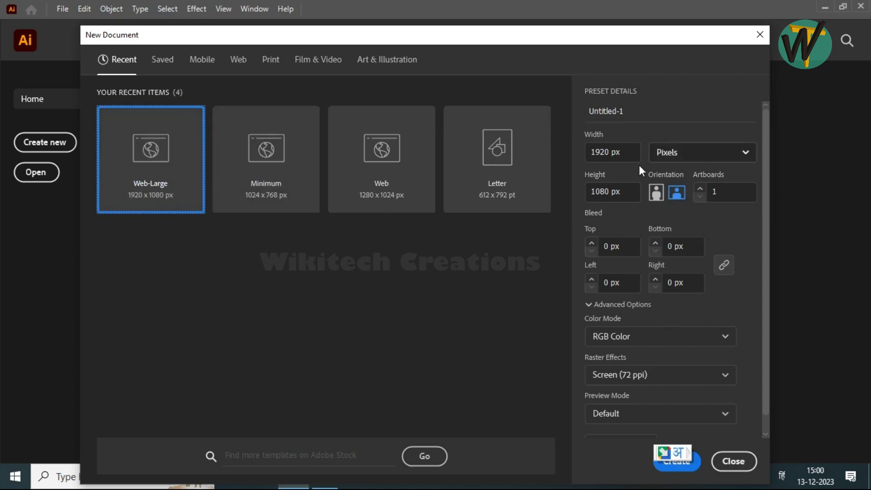
Keep Pixels as the units and create the Web-Large 1920 × 1080 px document
left_click(672, 153)
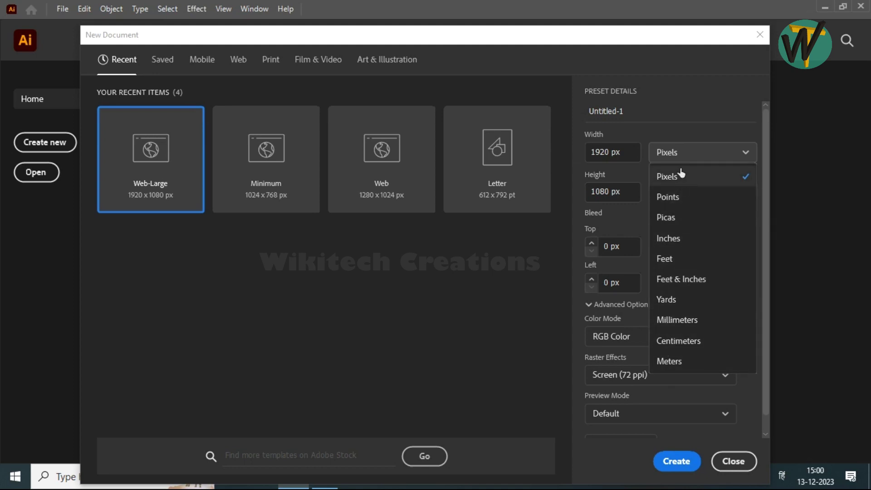
left_click(707, 181)
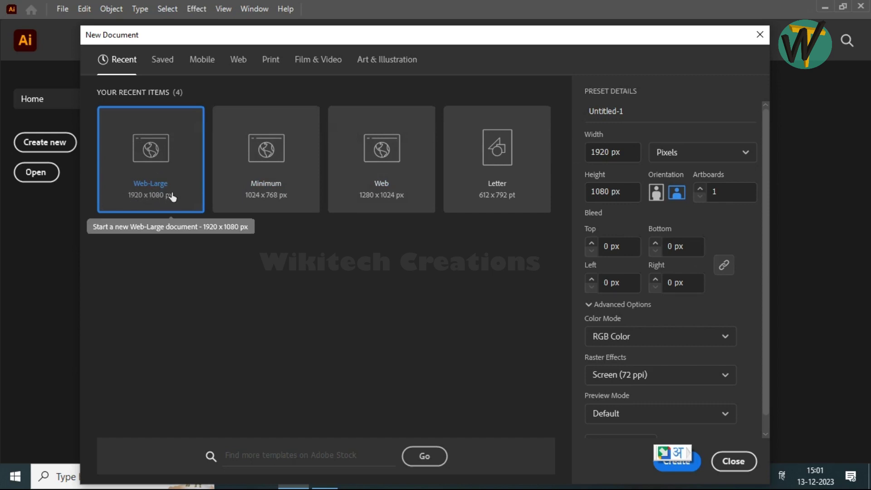
left_click(672, 454)
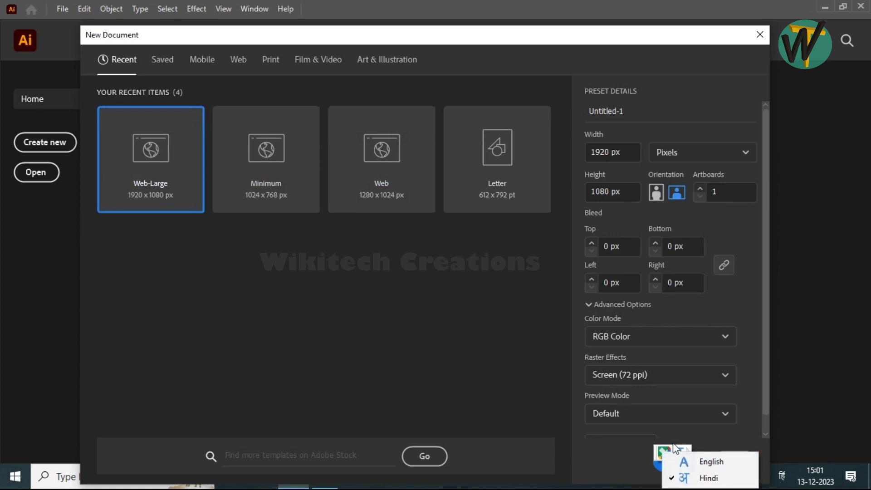
left_click(683, 454)
mouse_move(676, 455)
left_mouse_down()
mouse_move(567, 451)
mouse_move(847, 397)
left_mouse_up()
left_click(676, 461)
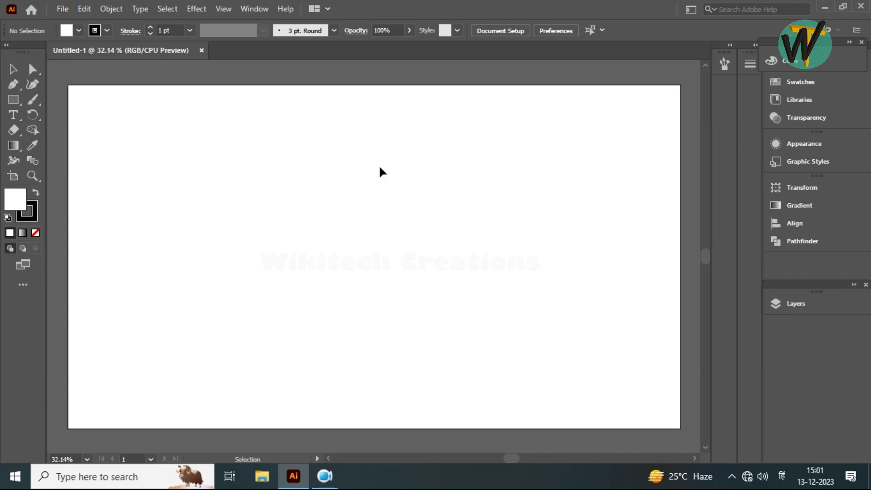
Pick a new fill colour in the Color Picker and confirm it
double_click(16, 201)
left_click(655, 125)
left_click(586, 93)
left_click(818, 84)
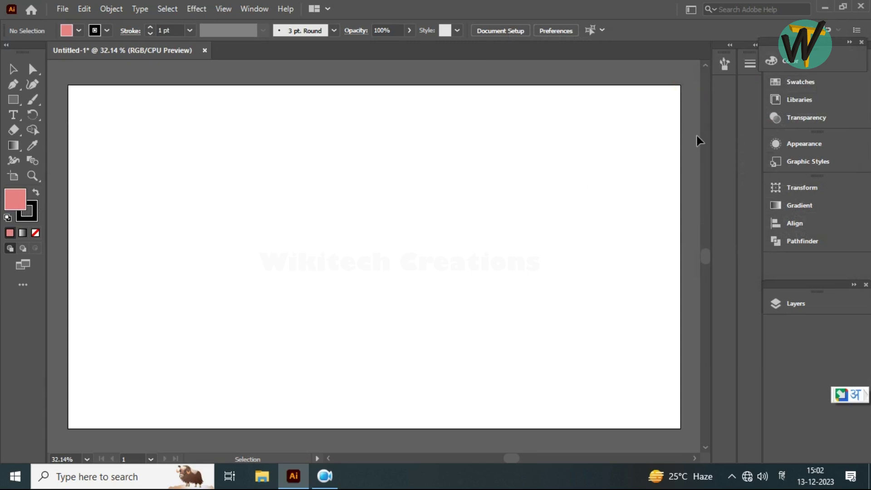
Check Layer 1 in the Layers panel, close it, and show the File menu
left_click(794, 303)
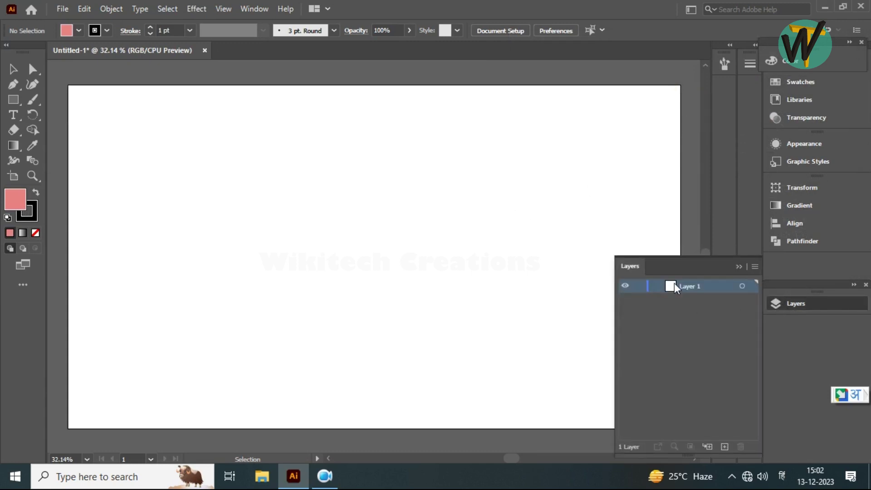
left_click(742, 286)
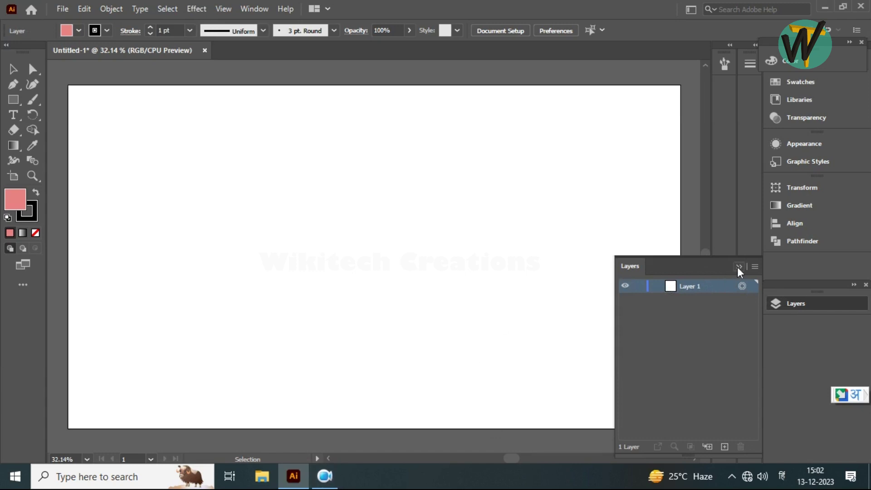
left_click(739, 267)
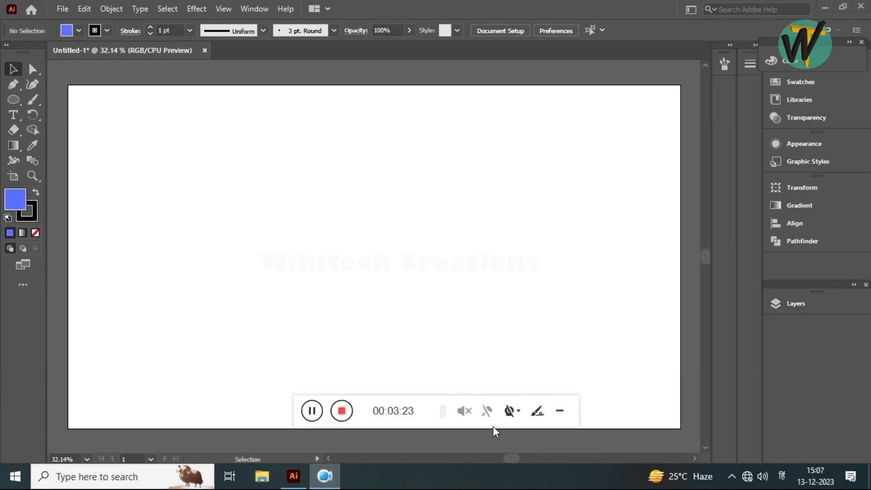
left_click(559, 413)
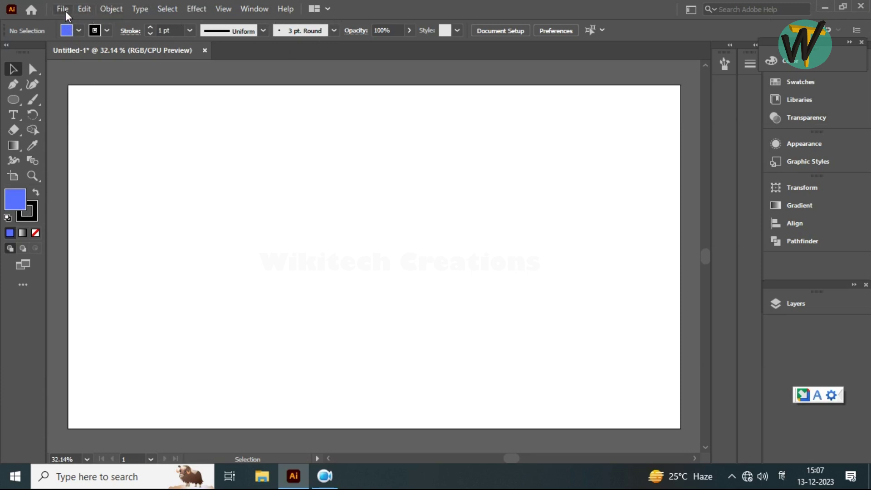
left_click(325, 476)
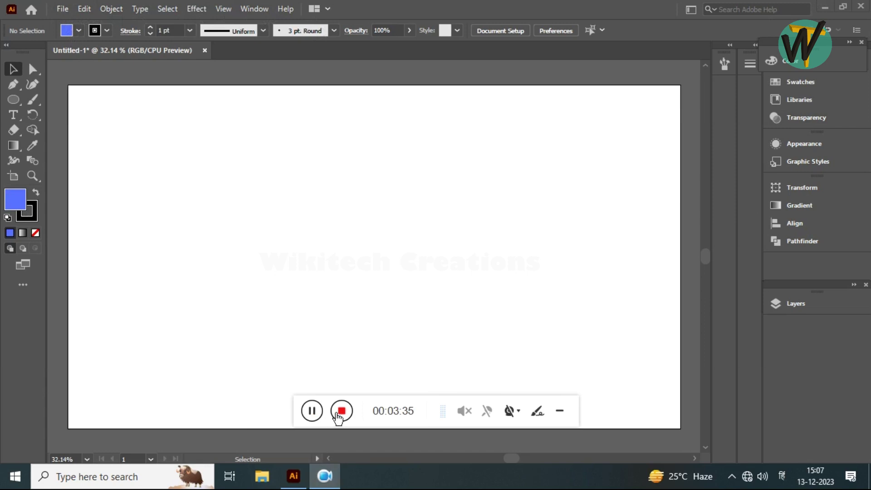
left_click(560, 411)
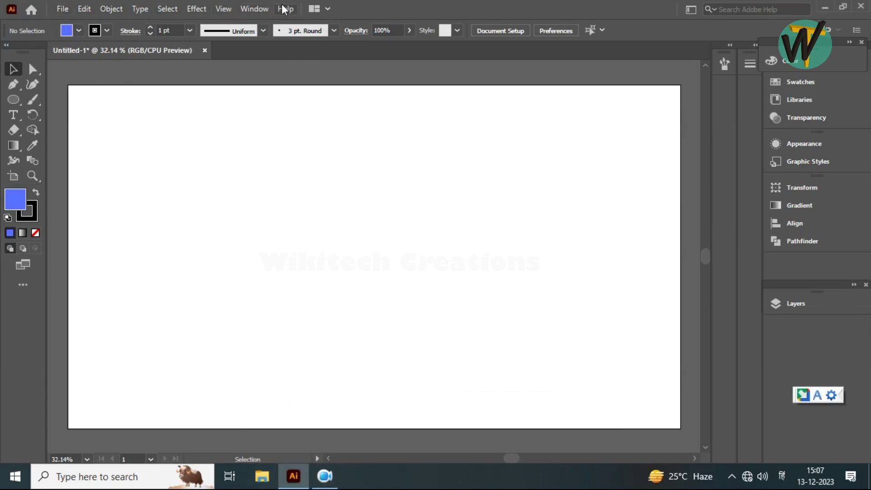
left_click(62, 9)
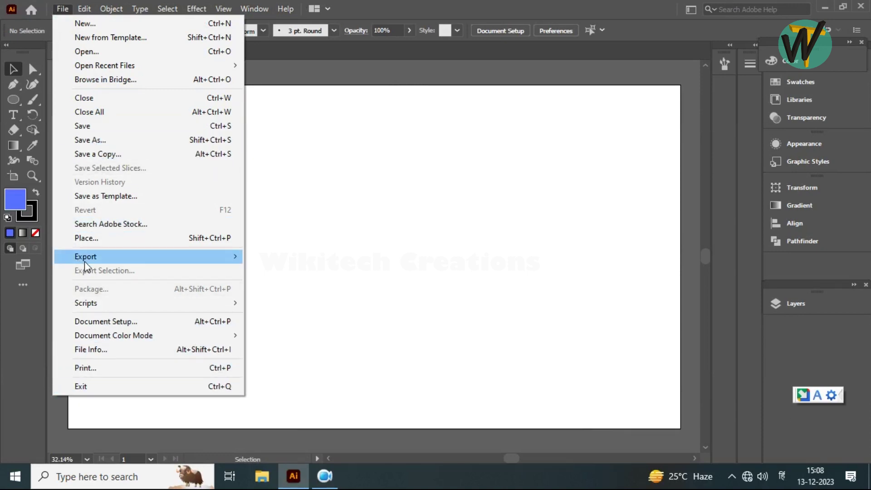
left_click(63, 8)
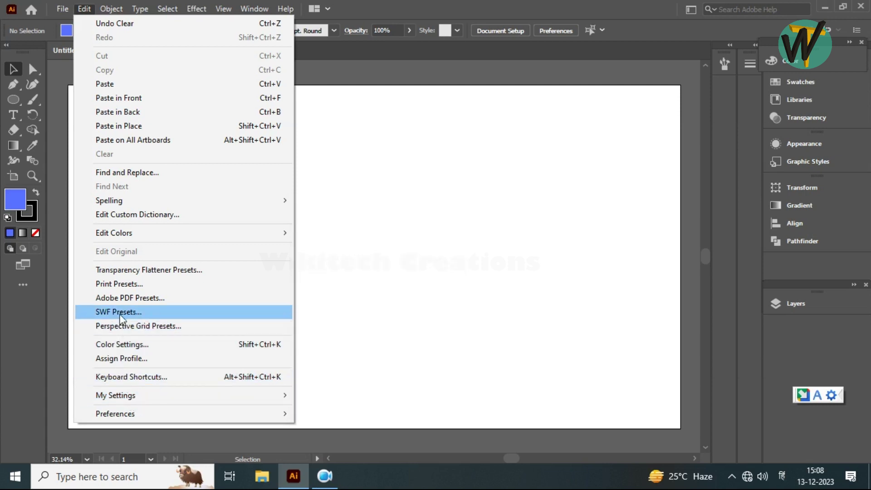
key("Right")
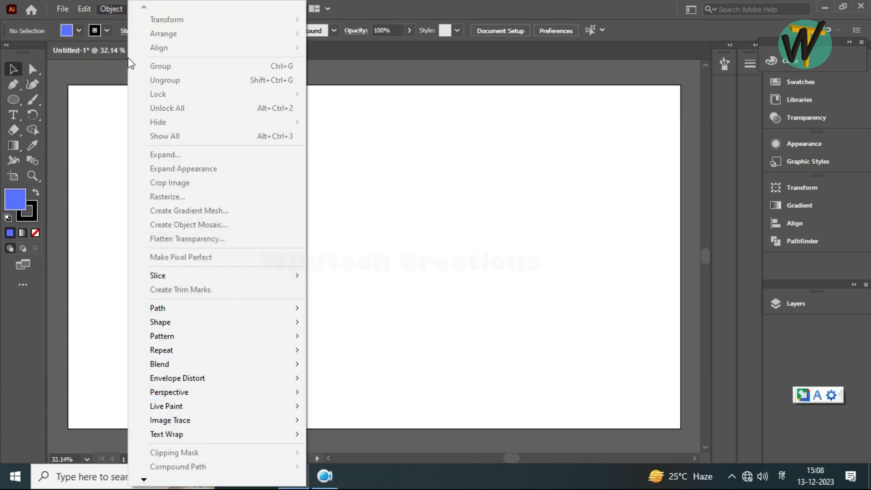
left_click(345, 23)
left_click(166, 10)
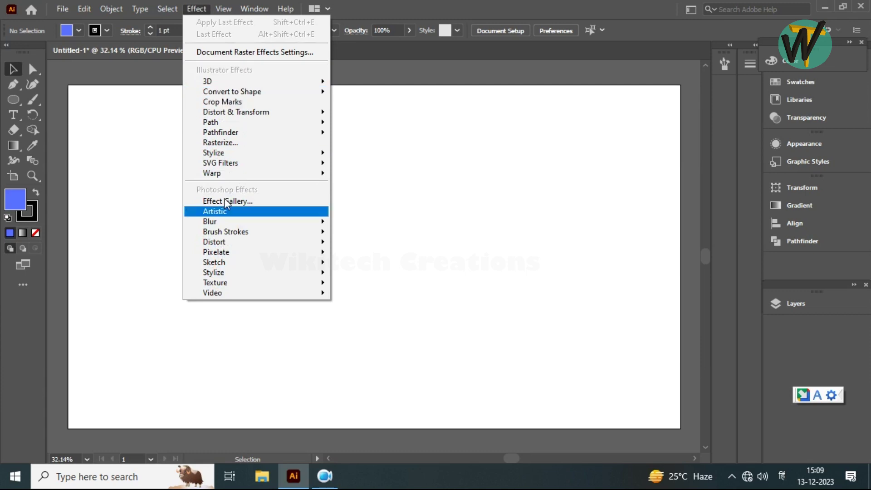
mouse_move(223, 9)
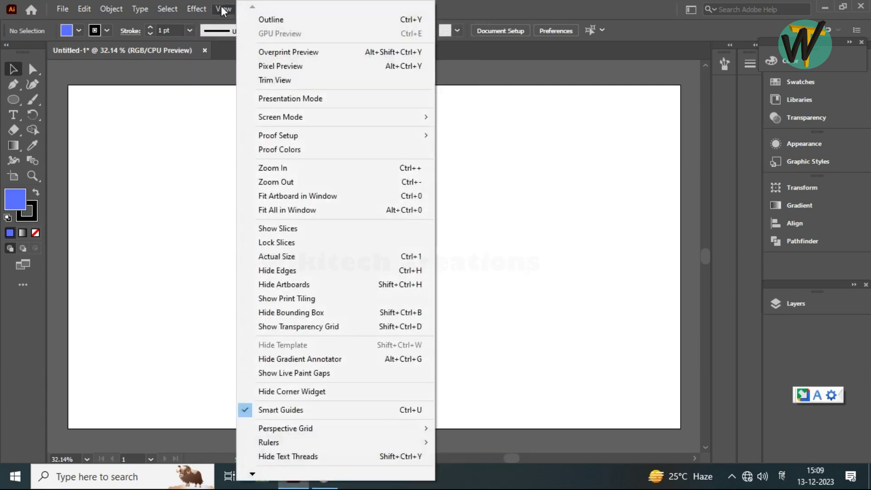
left_click(228, 8)
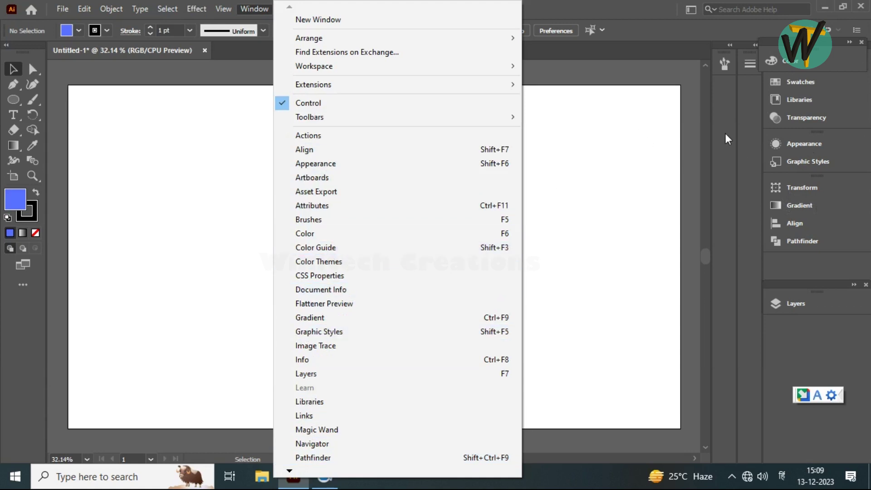
left_click(624, 13)
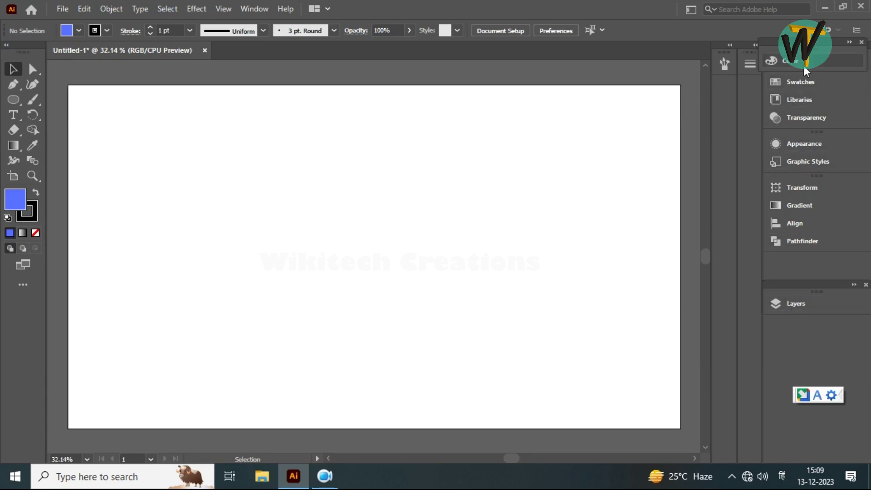
Expand and collapse the Layers, Transparency and Brushes panels
left_click(795, 304)
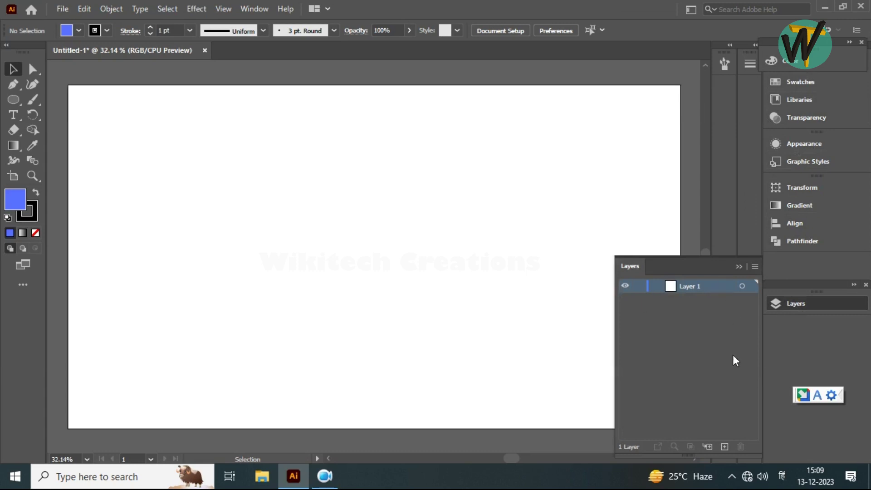
left_click(740, 267)
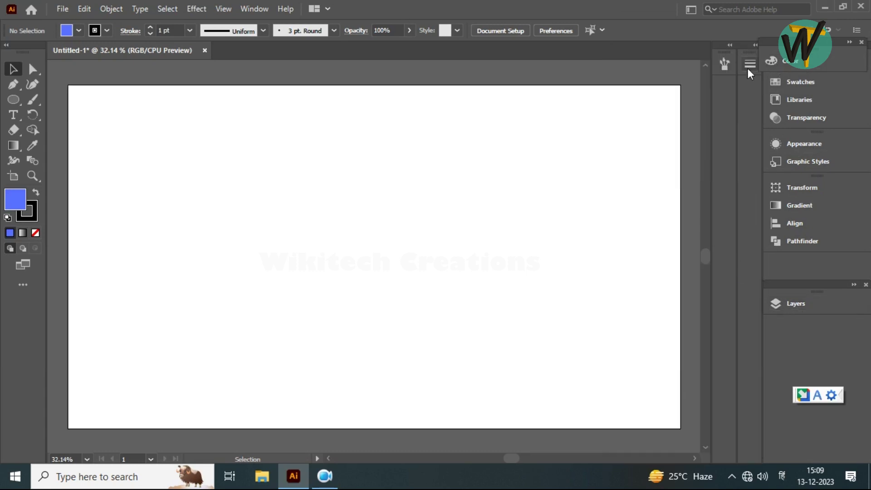
left_click(799, 119)
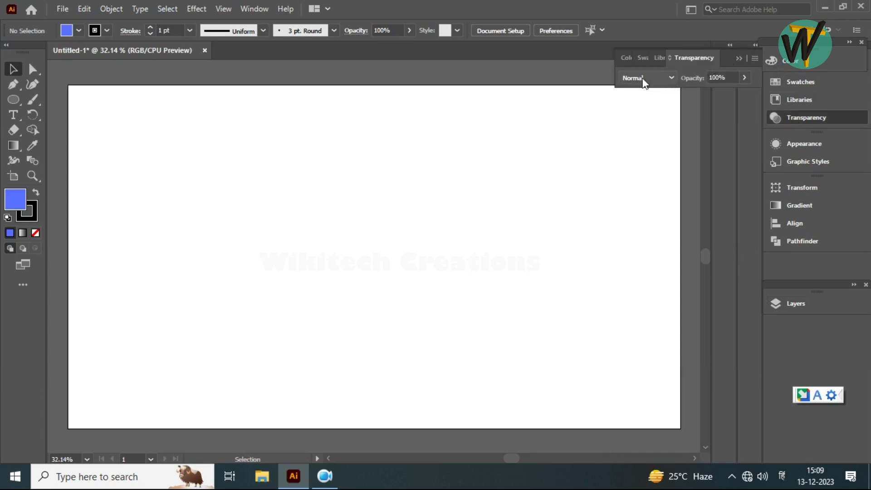
left_click(739, 58)
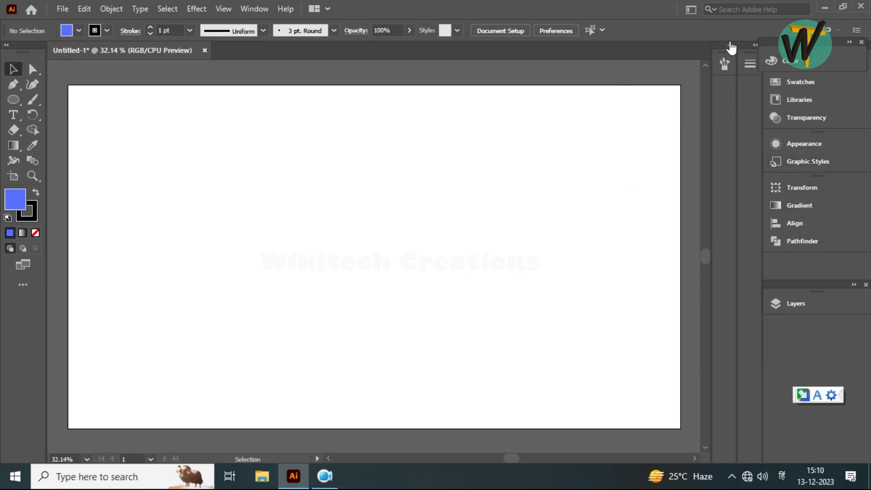
left_click(724, 63)
left_click(725, 64)
Activate the Rectangle tool and reveal its flyout with Polygon and Star tools
left_click(32, 145)
key("v")
left_click_drag(14, 100, 59, 98)
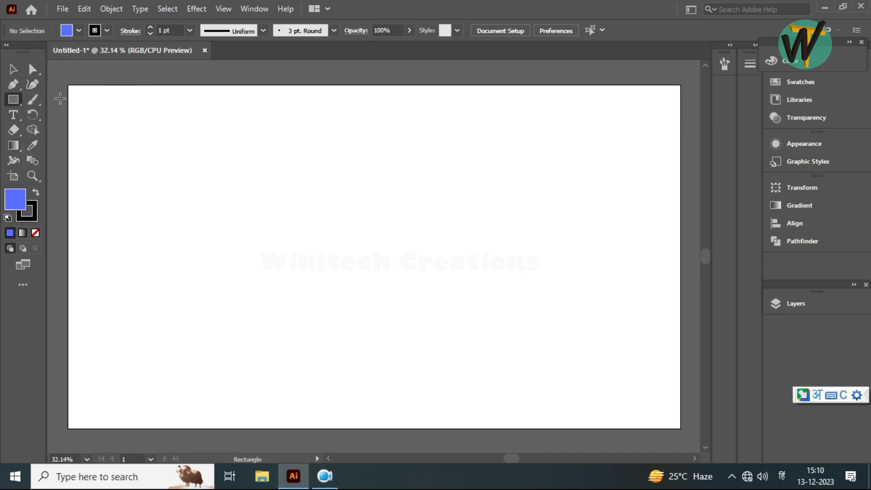
right_click(13, 99)
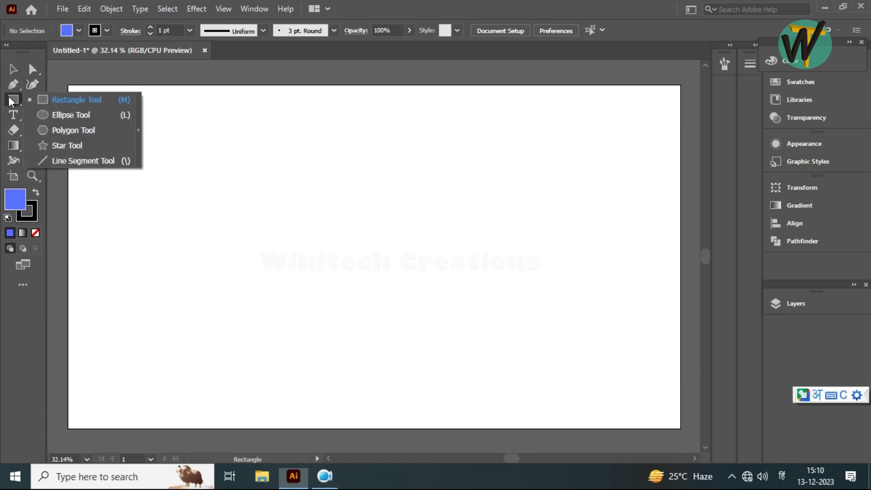
Draw a hexagon with the Polygon tool near the upper left, set upright and selected
left_click(64, 132)
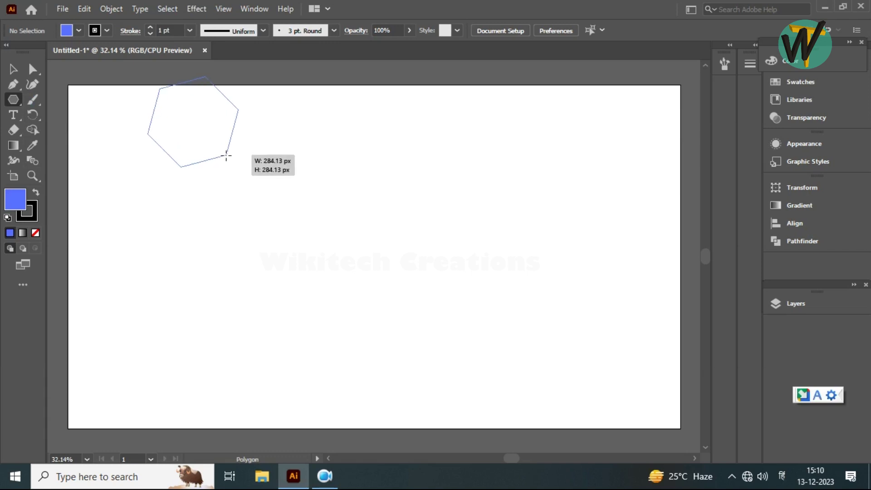
mouse_move(192, 123)
left_mouse_down()
mouse_move(218, 142)
mouse_move(191, 151)
left_mouse_up()
key("v")
left_click_drag(230, 128, 242, 104)
left_click(272, 130)
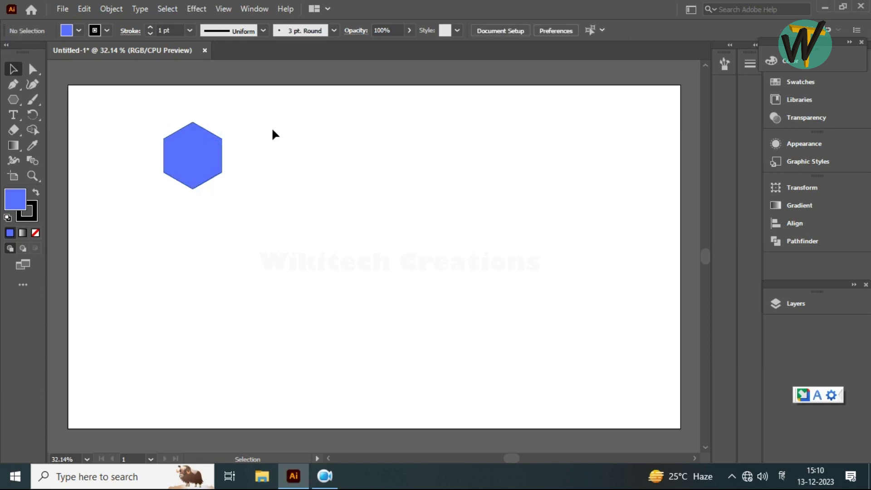
left_click(194, 155)
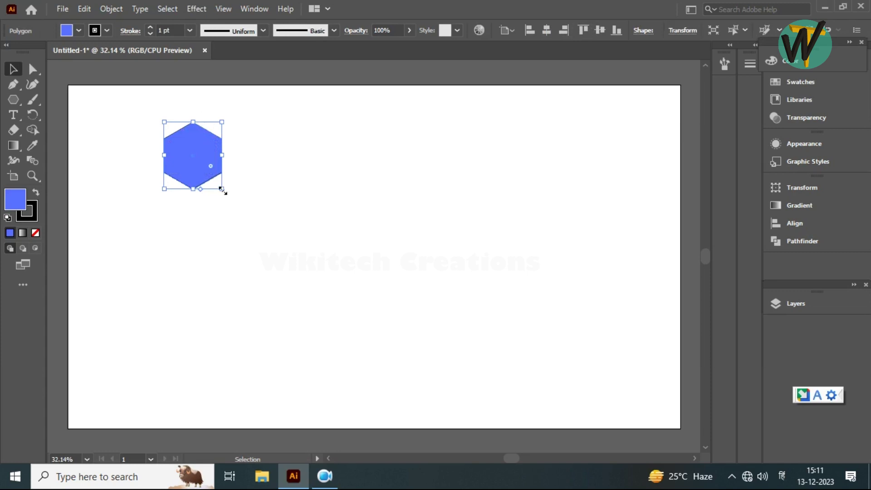
Enlarge and widen the hexagon with its handles, then move it toward the upper left
left_click_drag(222, 188, 263, 222)
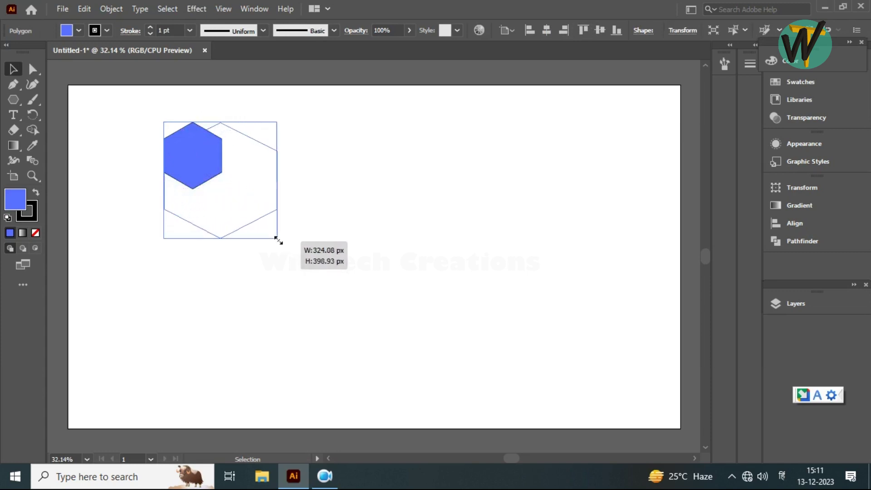
mouse_move(263, 223)
left_mouse_down()
mouse_move(301, 257)
mouse_move(234, 179)
left_mouse_up()
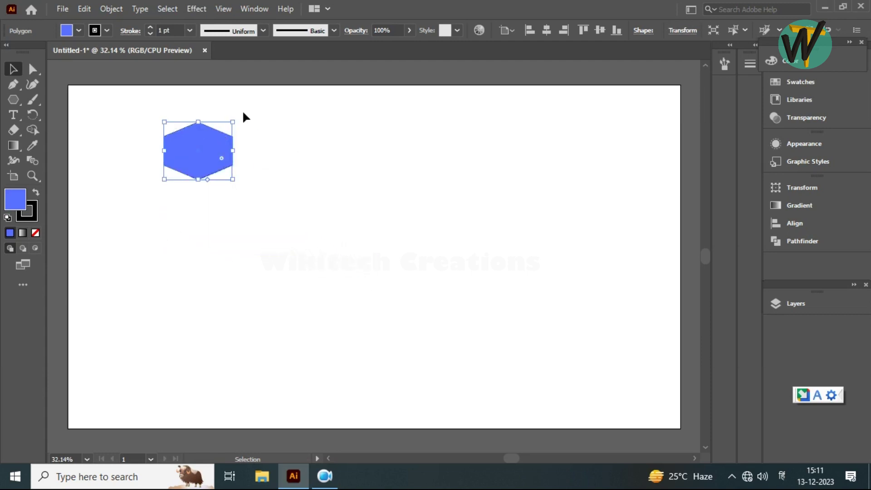
left_click(249, 108)
left_click(217, 154)
left_click_drag(233, 150, 224, 150)
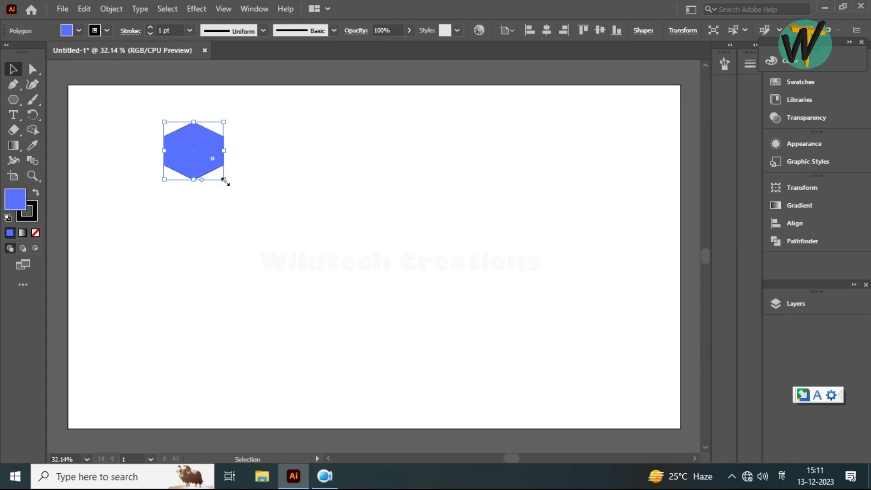
mouse_move(225, 182)
left_mouse_down()
mouse_move(275, 235)
mouse_move(272, 140)
mouse_move(279, 187)
mouse_move(319, 263)
mouse_move(223, 179)
mouse_move(278, 162)
mouse_move(335, 179)
mouse_move(331, 248)
mouse_move(253, 183)
mouse_move(140, 163)
mouse_move(74, 168)
mouse_move(346, 171)
mouse_move(226, 171)
left_mouse_up()
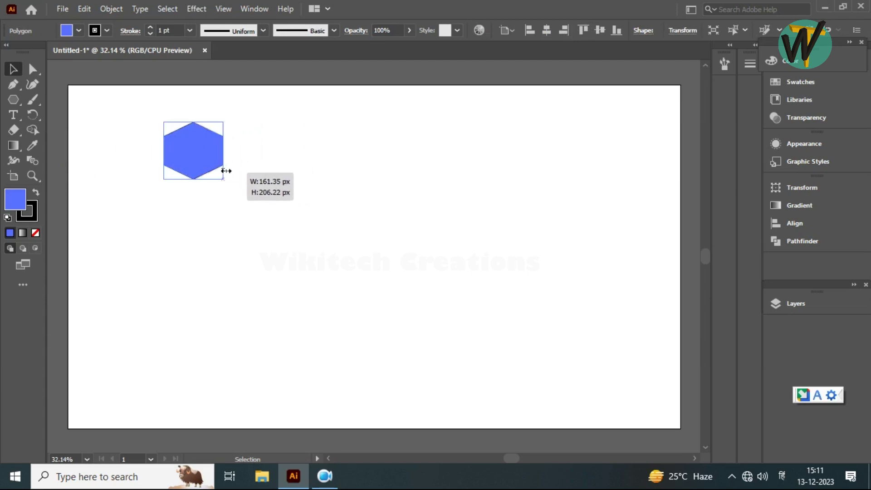
mouse_move(226, 171)
left_mouse_down()
mouse_move(229, 148)
mouse_move(307, 173)
mouse_move(271, 177)
mouse_move(285, 180)
mouse_move(275, 151)
mouse_move(230, 152)
mouse_move(343, 173)
mouse_move(269, 172)
left_mouse_up()
mouse_move(200, 136)
left_mouse_down()
mouse_move(385, 186)
mouse_move(271, 236)
mouse_move(445, 249)
mouse_move(492, 240)
left_mouse_up()
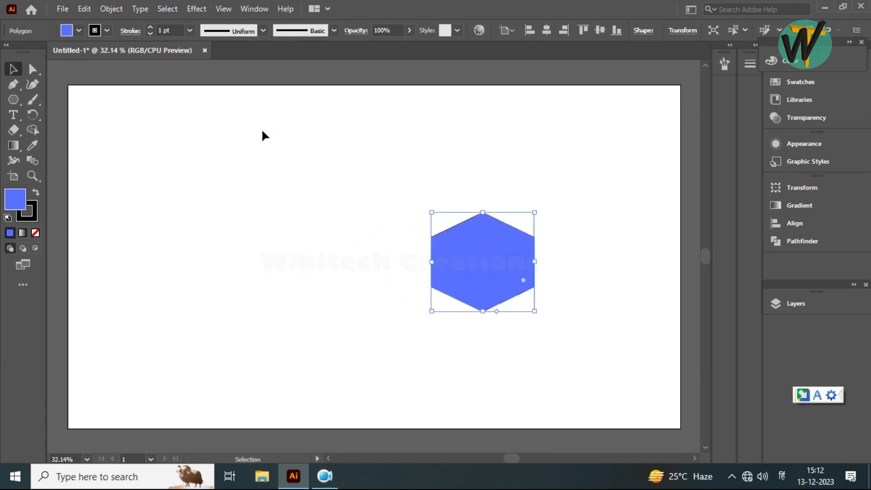
left_click_drag(471, 256, 298, 166)
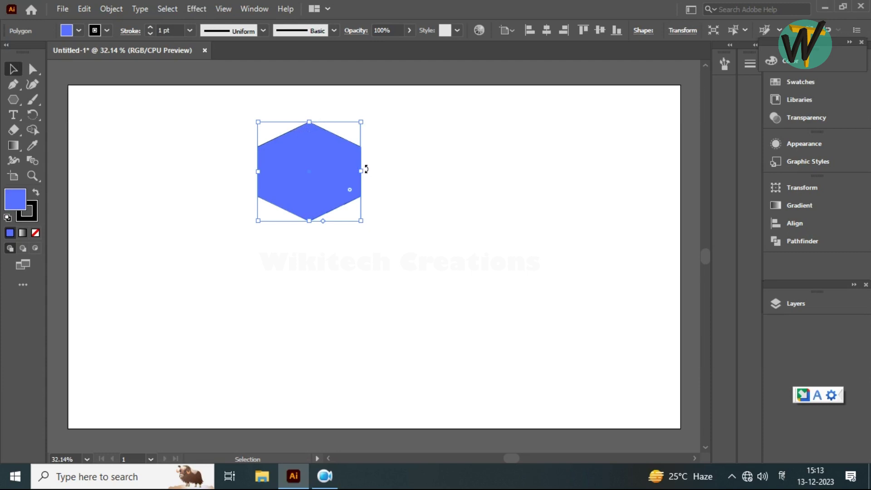
Rotate the hexagon through several angles with its corner handle and return it upright
left_click_drag(366, 171, 358, 197)
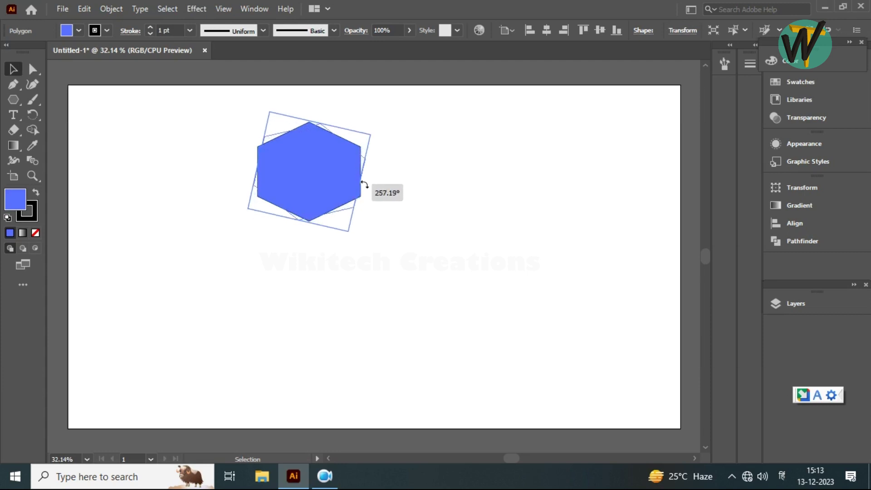
left_click_drag(358, 196, 325, 228)
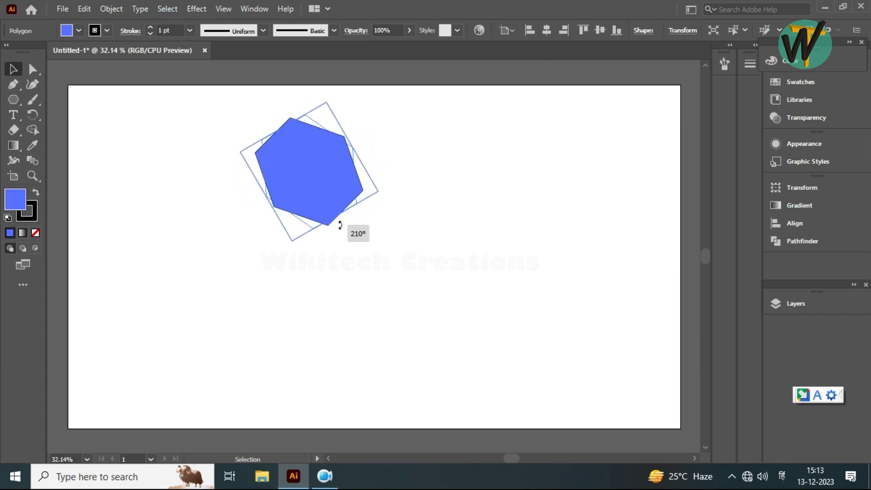
left_click_drag(326, 228, 295, 228)
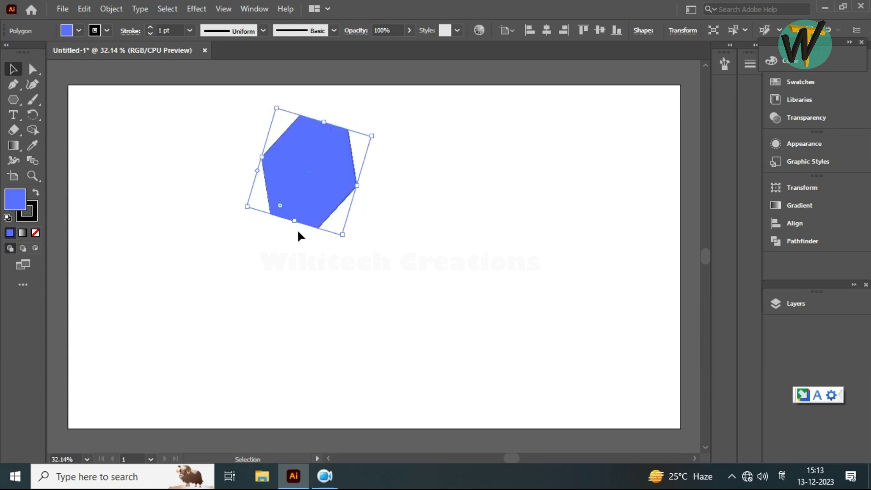
left_click_drag(293, 227, 268, 216)
left_click_drag(245, 191, 243, 171)
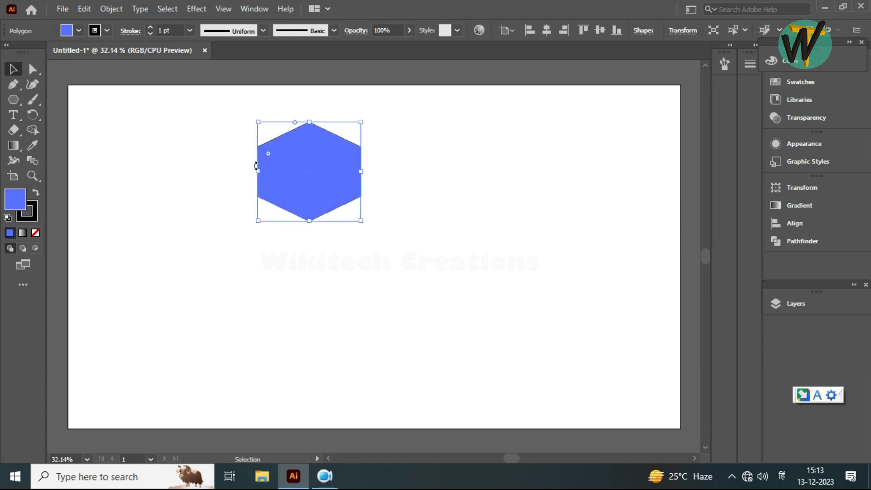
left_click(394, 151)
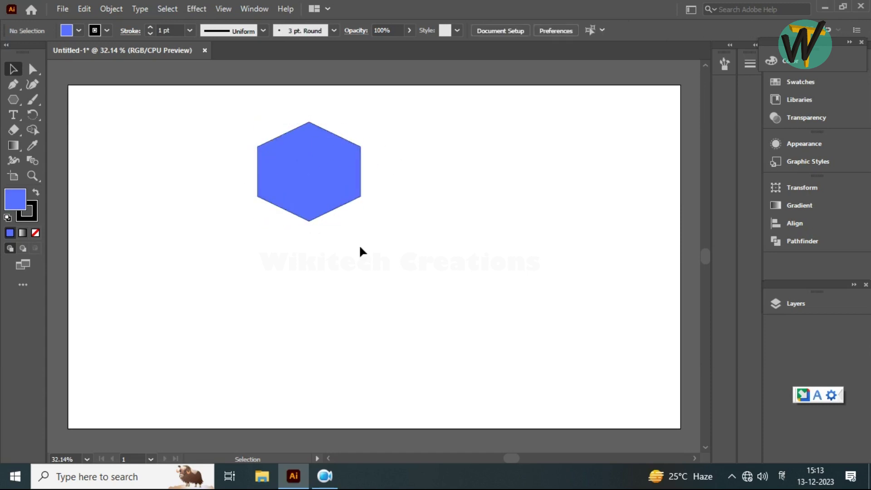
left_click(345, 177)
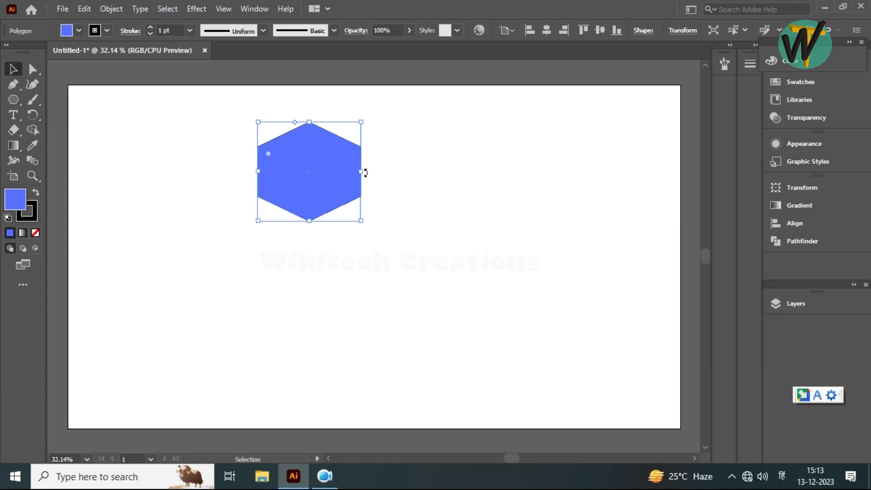
mouse_move(367, 171)
left_mouse_down()
mouse_move(364, 207)
mouse_move(326, 237)
mouse_move(238, 152)
mouse_move(254, 106)
mouse_move(336, 108)
left_mouse_up()
mouse_move(366, 174)
left_mouse_down()
mouse_move(340, 219)
mouse_move(321, 153)
left_mouse_up()
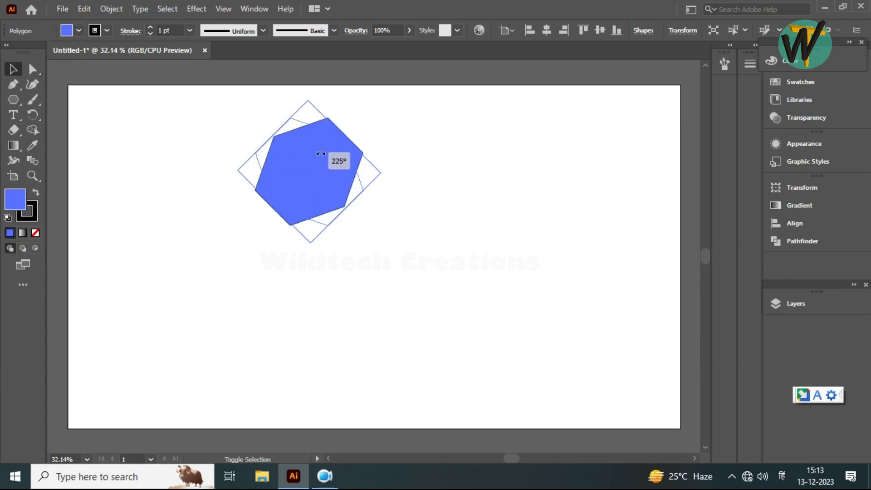
left_click_drag(320, 153, 352, 198)
left_click(357, 103)
left_click(334, 161)
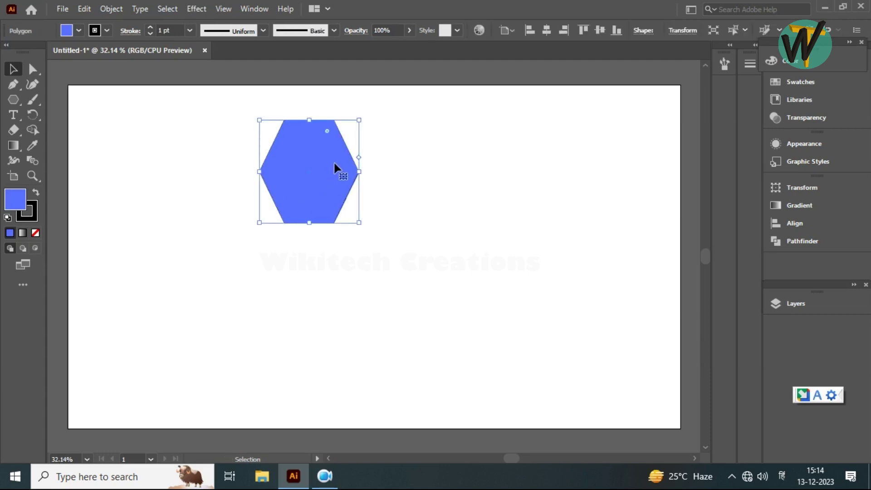
Scale the upright hexagon down to a small shape from its corner handles
left_click_drag(362, 119, 341, 149)
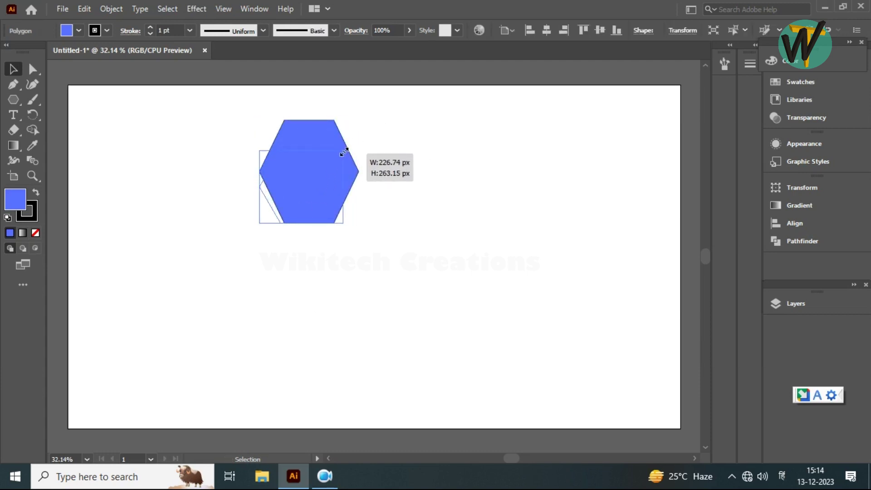
left_click(402, 164)
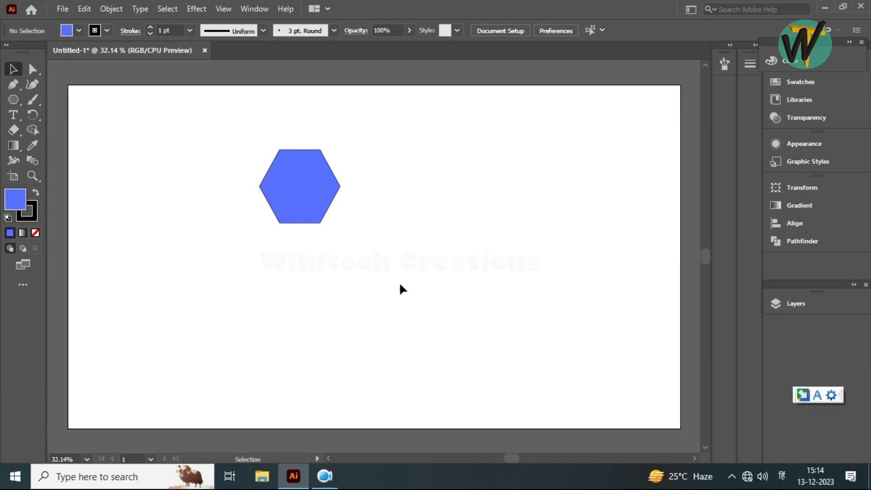
left_click(318, 186)
left_click_drag(341, 224, 286, 171)
left_click(320, 180)
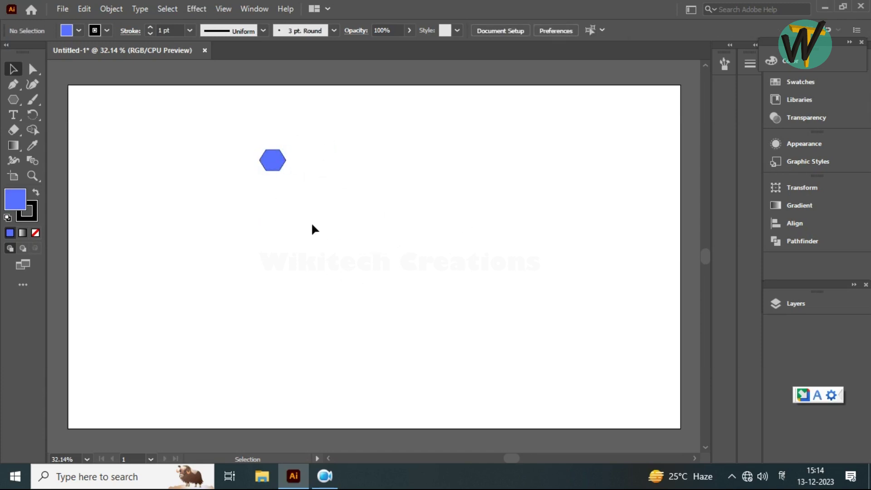
Select the hexagon, scroll-zoom in and out, and pan it to mid-left
key("ctrl+a")
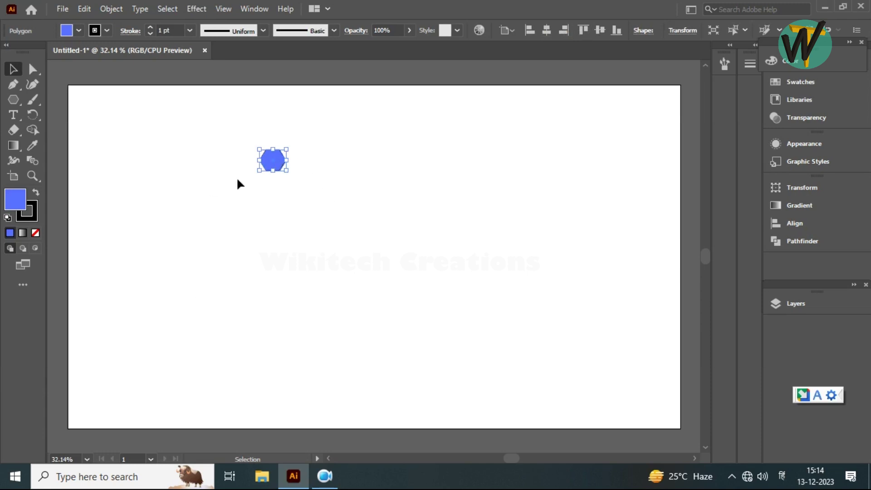
scroll(289, 217, "up", 3)
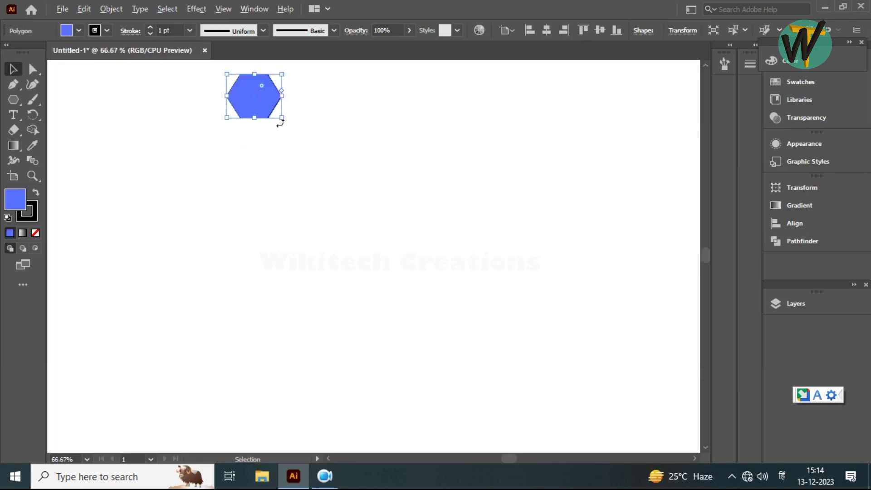
scroll(279, 129, "up", 2)
left_click_drag(271, 168, 280, 300)
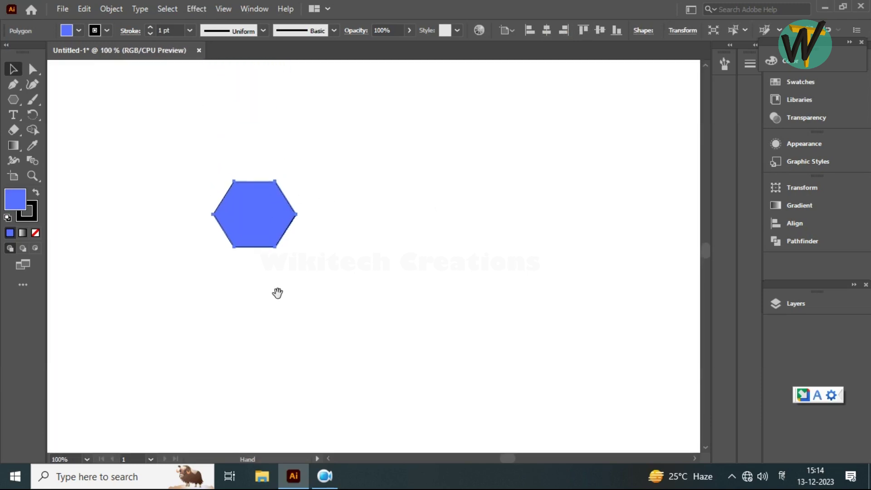
mouse_move(274, 255)
left_mouse_down()
mouse_move(293, 246)
mouse_move(259, 224)
mouse_move(294, 237)
mouse_move(286, 233)
left_mouse_up()
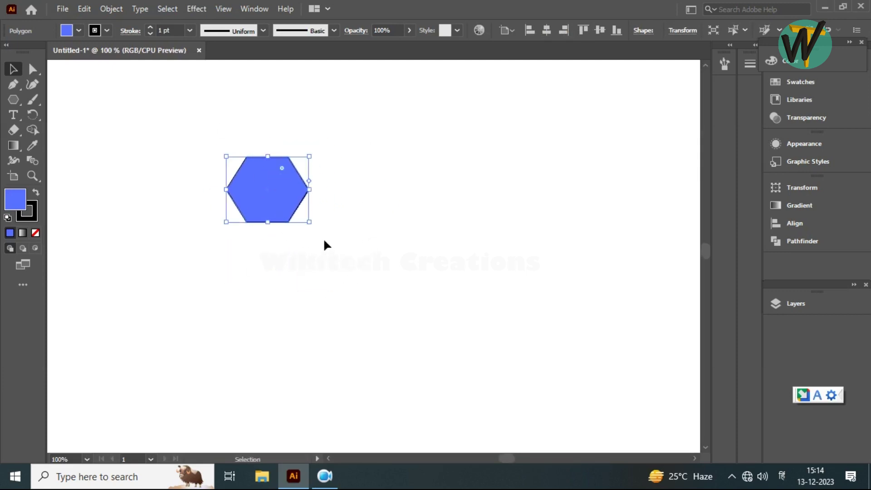
scroll(290, 221, "down", 2)
scroll(291, 220, "down", 2)
left_click_drag(296, 243, 299, 217)
scroll(301, 221, "up", 1)
left_click(299, 222)
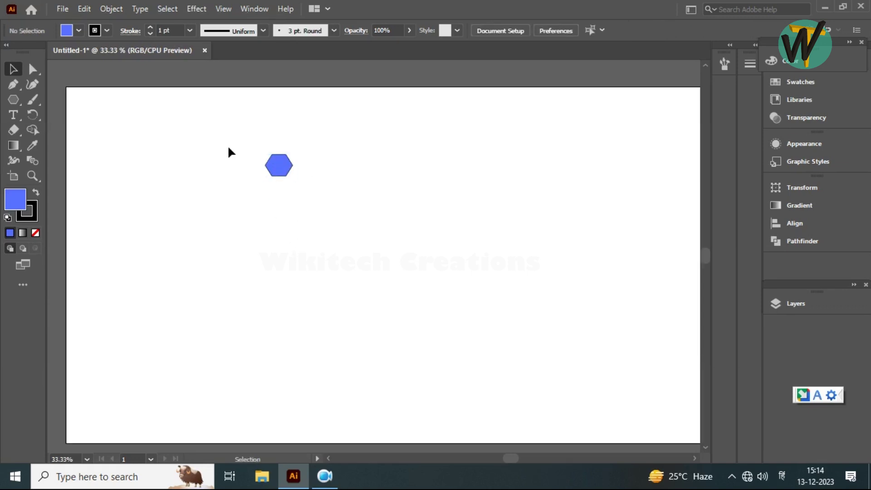
Zoom in and back out on the hexagon with the Zoom tool, panning around the artboard
left_click(32, 176)
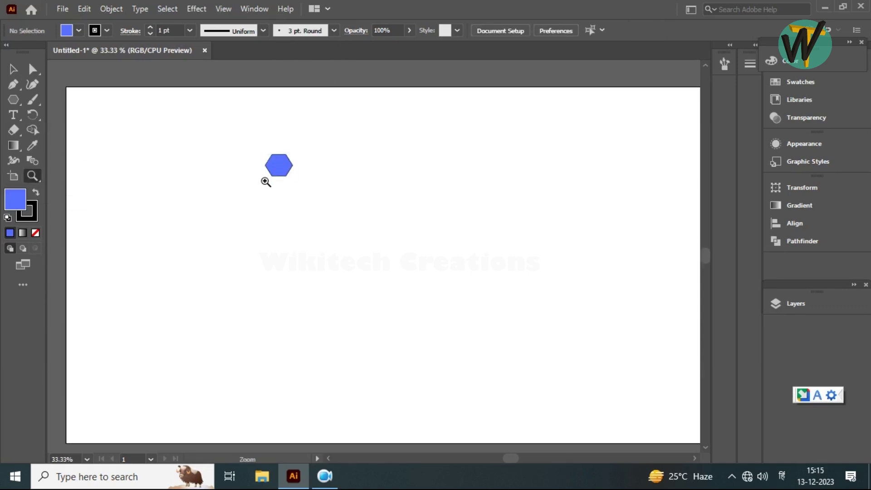
left_click(264, 180)
left_click(369, 244)
left_click(383, 257)
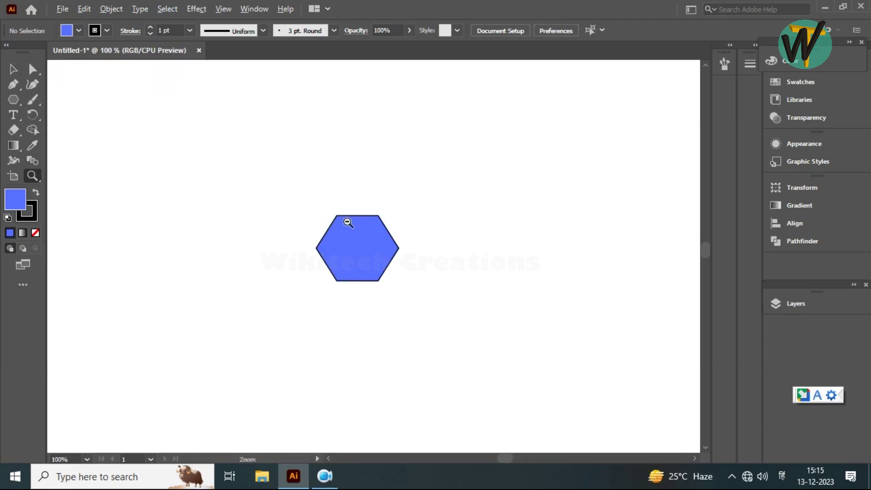
left_click(353, 256, "alt")
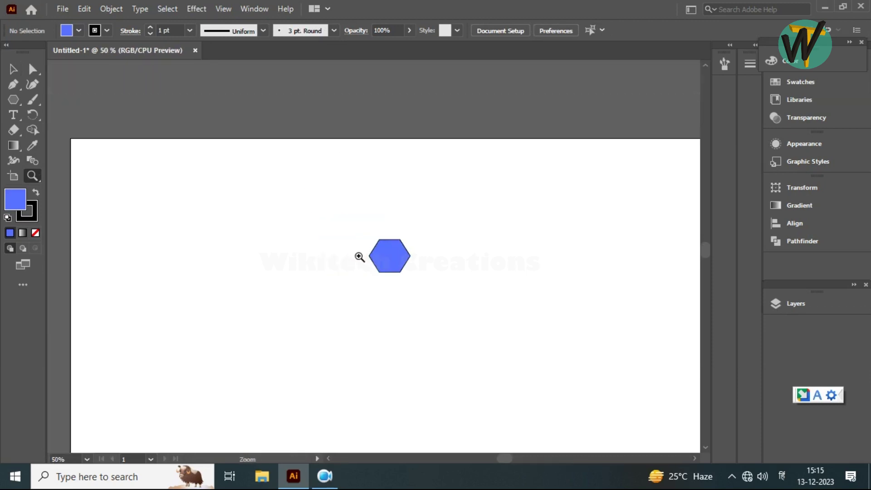
left_click_drag(364, 266, 300, 203)
left_click(341, 216, "alt")
left_click_drag(371, 255, 289, 181)
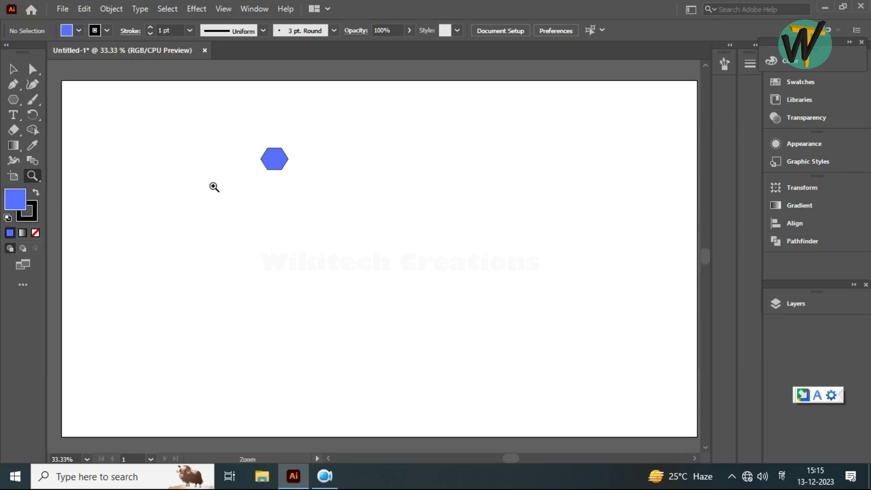
left_click(14, 68)
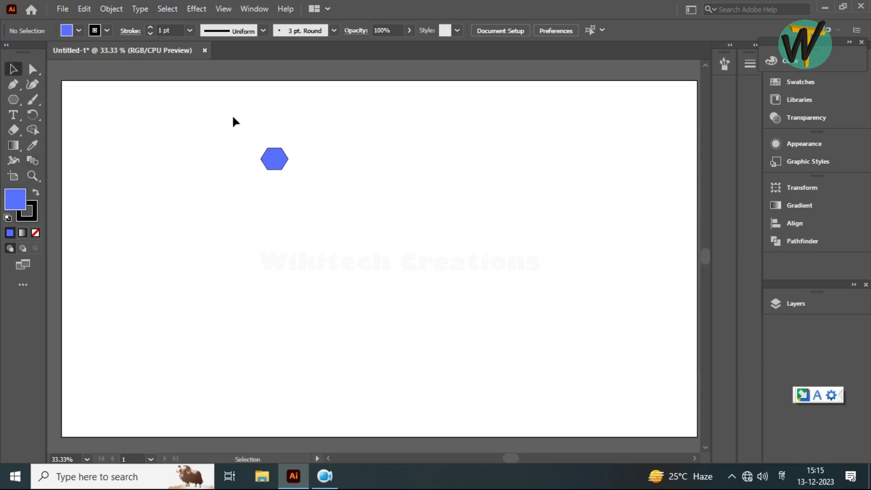
left_click(271, 156)
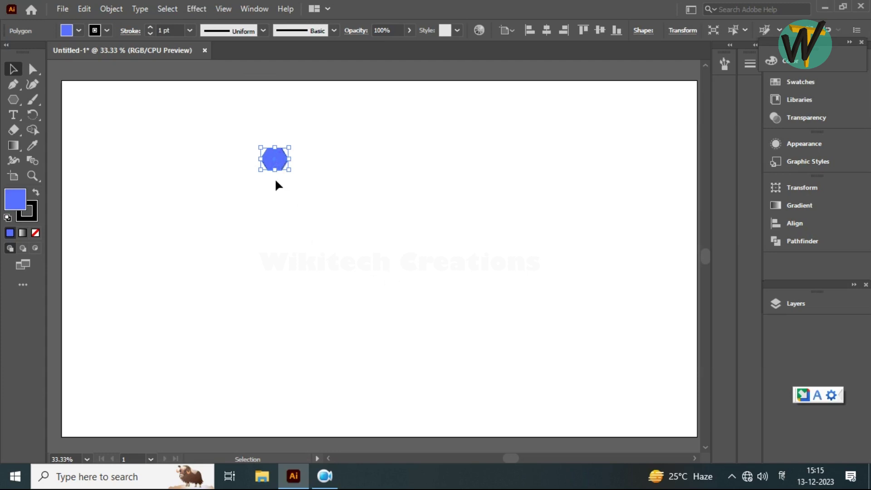
Zoom to 1200% on the hexagon's lower-right corner to inspect its black outline
scroll(320, 169, "up", 3, "alt")
scroll(299, 182, "up", 1, "alt")
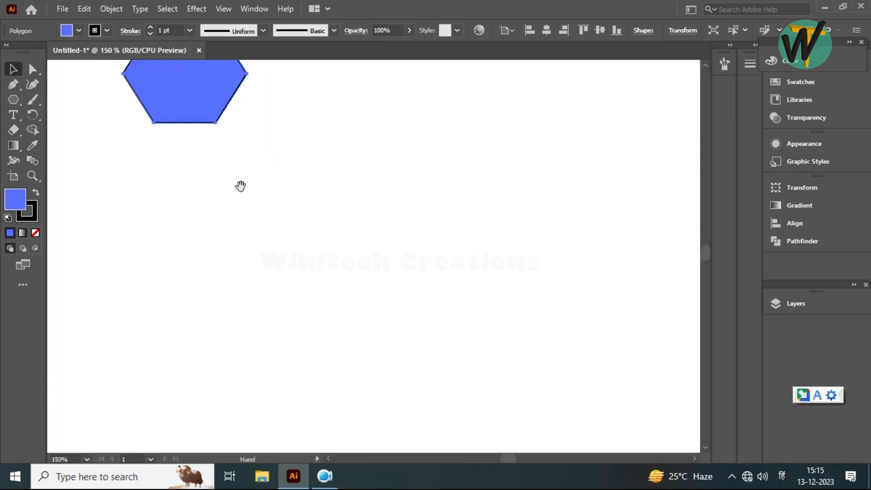
scroll(241, 187, "up", 1, "alt")
scroll(296, 294, "up", 1, "alt")
left_click(320, 309)
left_click_drag(321, 311, 394, 367)
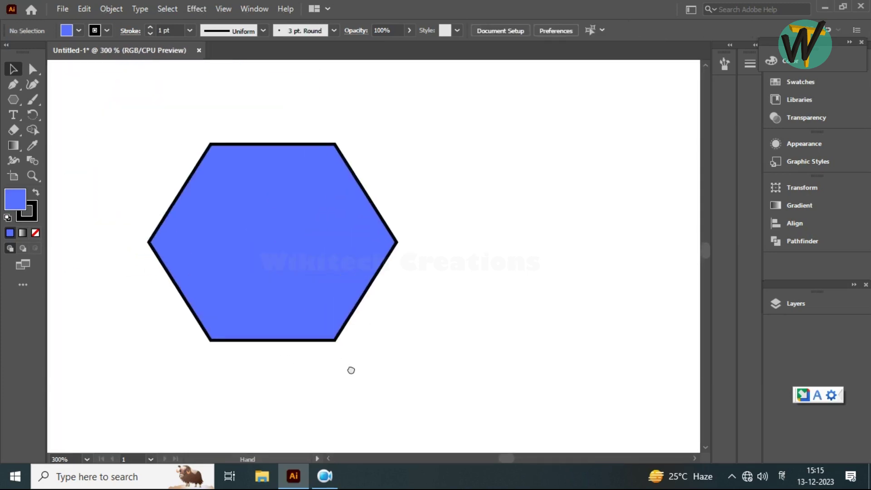
scroll(357, 335, "up", 4, "alt")
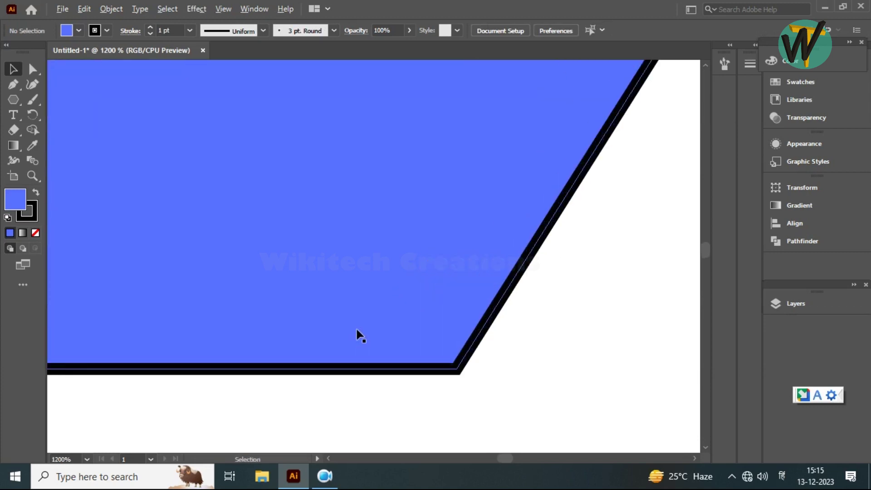
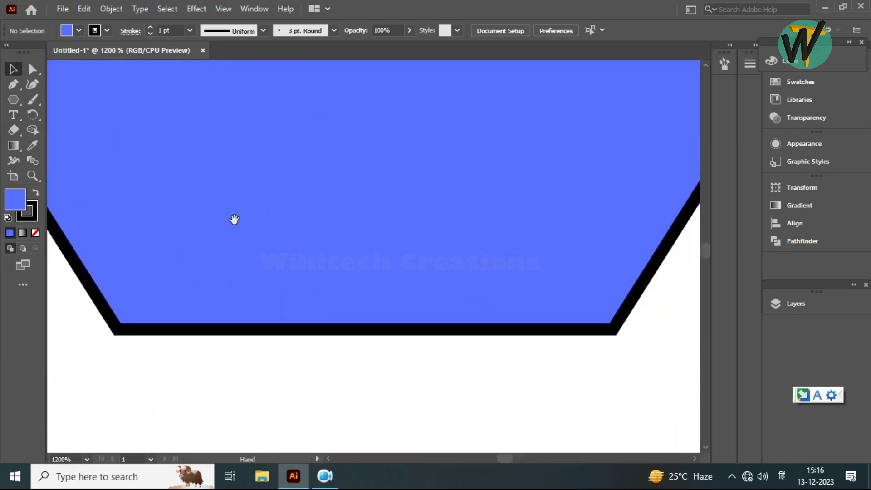
Flatten the blue hexagon by raising its bottom edge and pulling both sides inward
left_click(272, 249)
left_click_drag(365, 328, 362, 286)
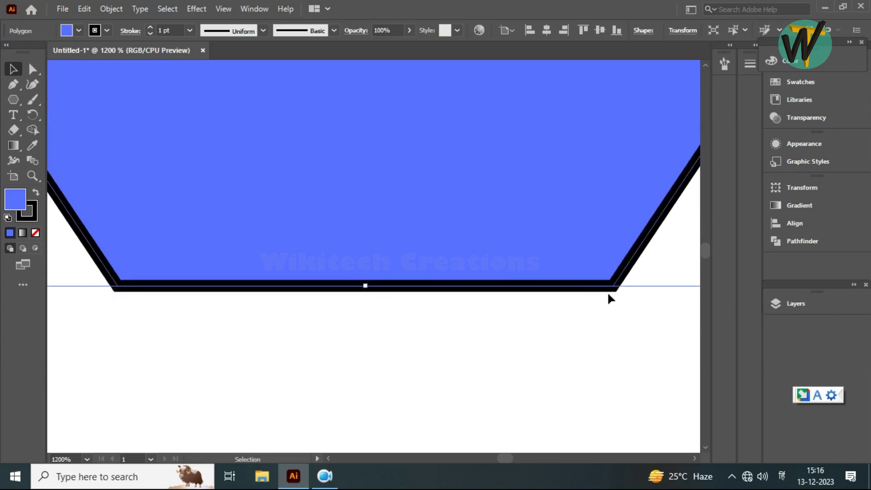
scroll(229, 264, "down", 1, "alt")
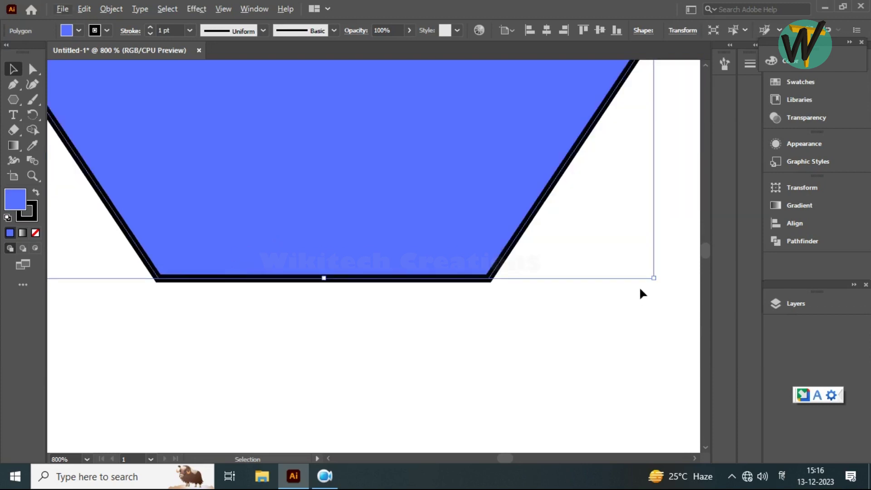
scroll(438, 278, "down", 1, "alt")
scroll(438, 279, "down", 1, "alt")
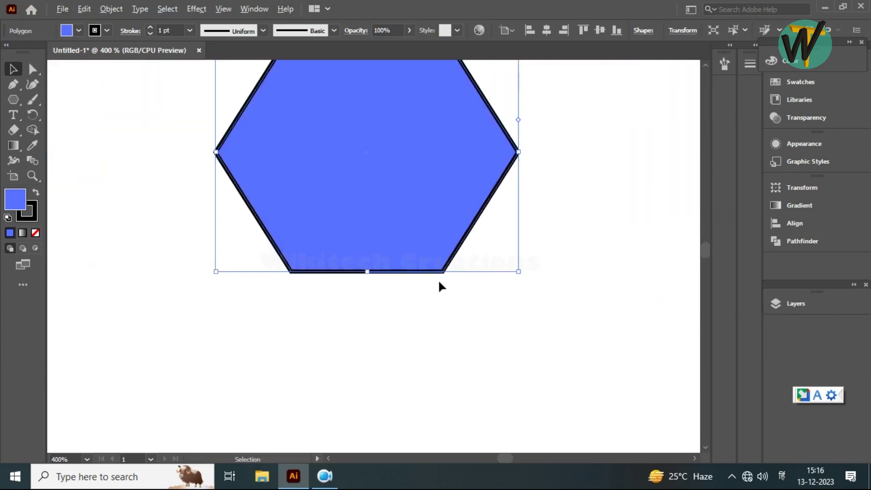
left_click_drag(218, 153, 239, 152)
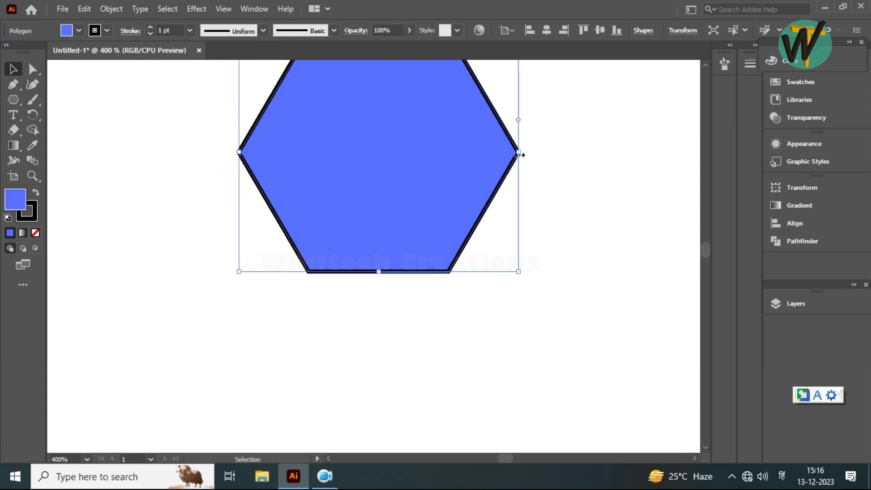
left_click_drag(519, 152, 492, 152)
Deselect the hexagon and zoom out to bring the whole artboard into view
scroll(339, 259, "down", 2, "alt")
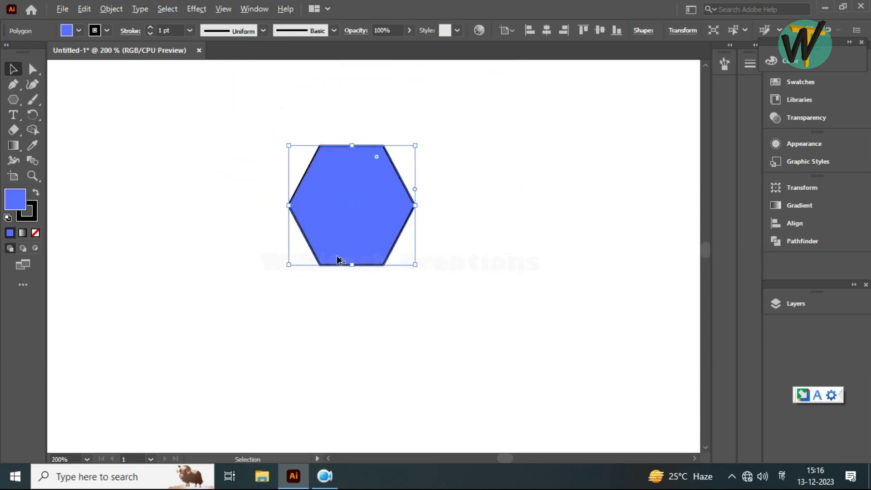
left_click(342, 328)
scroll(341, 328, "down", 1, "alt")
scroll(344, 325, "down", 1, "alt")
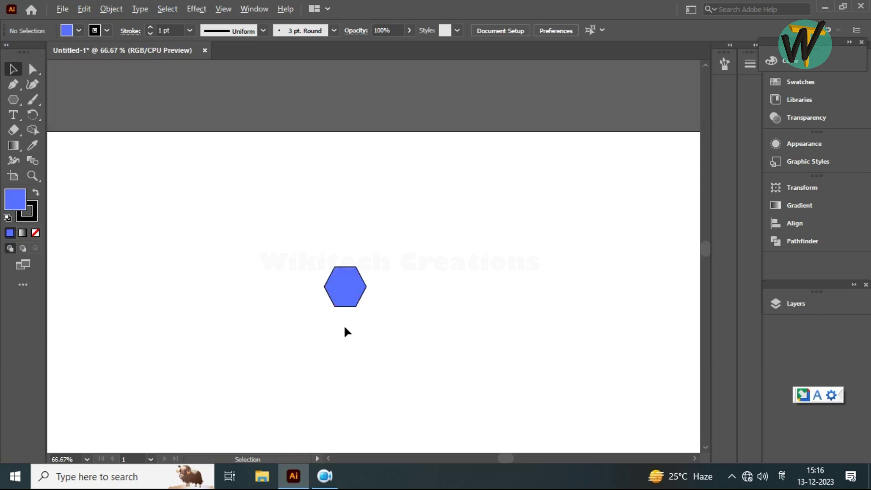
scroll(347, 319, "down", 1, "alt")
scroll(353, 341, "down", 1)
scroll(356, 349, "down", 2)
scroll(363, 333, "down", 1, "alt")
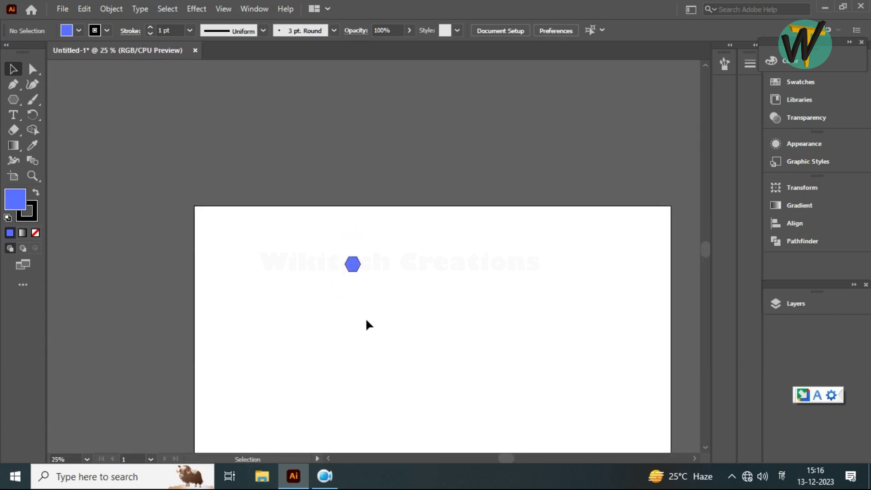
left_click_drag(363, 338, 333, 258)
scroll(331, 262, "up", 1, "alt")
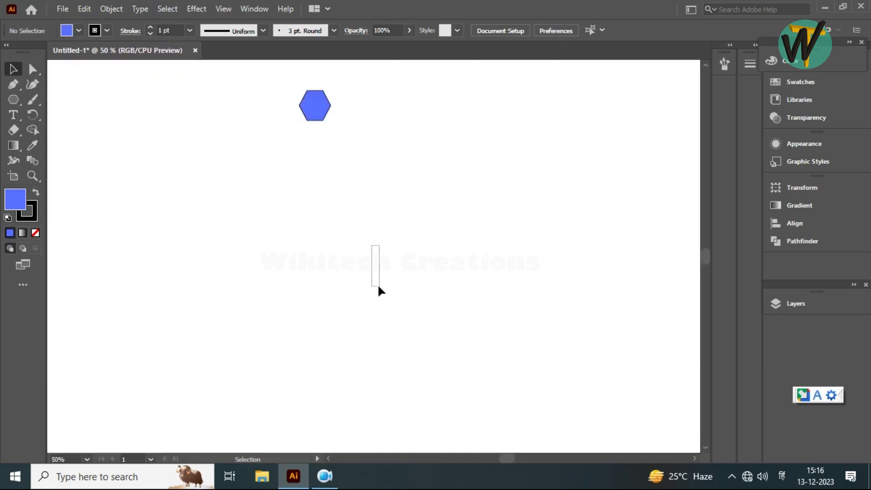
left_click_drag(379, 286, 362, 276)
scroll(343, 257, "up", 1)
scroll(365, 252, "down", 1, "alt")
left_click_drag(352, 257, 313, 260)
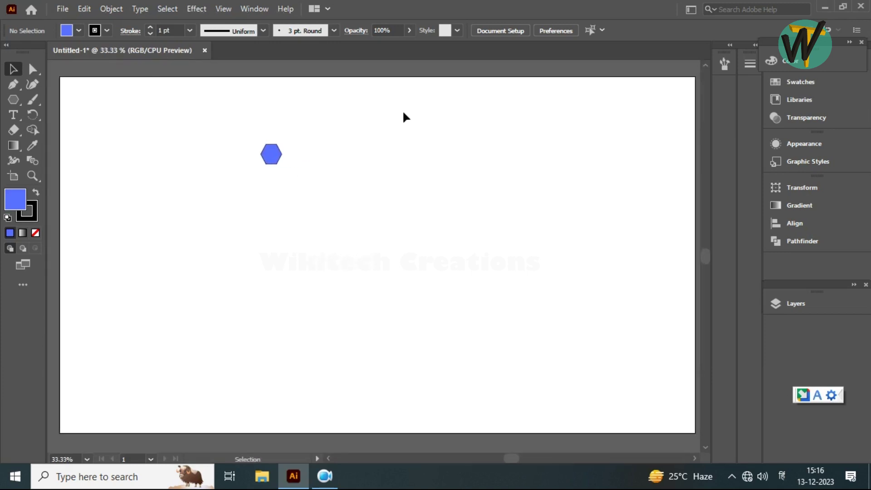
Enlarge the small blue hexagon by its corner handle and move it to the left
left_click(273, 158)
mouse_move(284, 166)
left_mouse_down()
mouse_move(329, 196)
mouse_move(196, 157)
mouse_move(205, 163)
left_mouse_up()
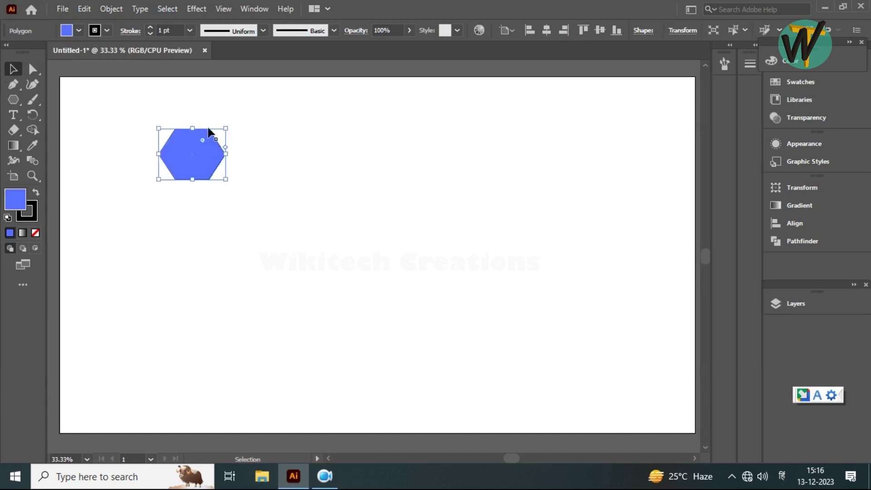
left_click(345, 211)
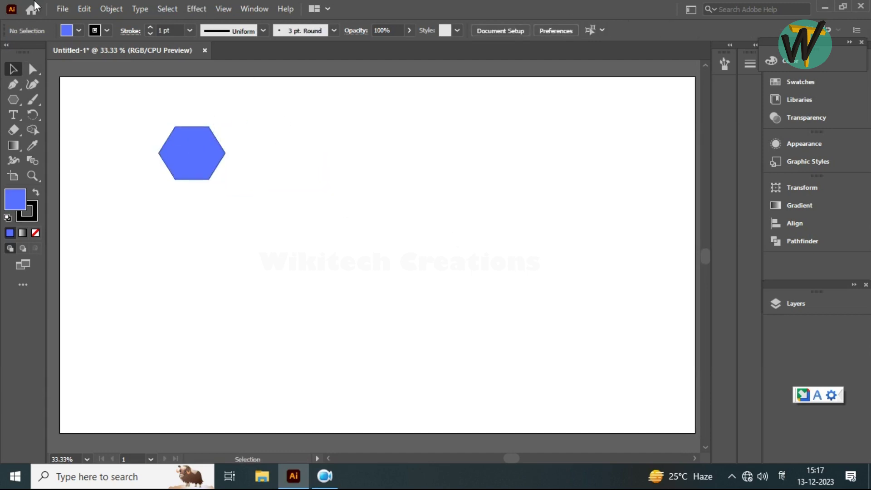
left_click(204, 147)
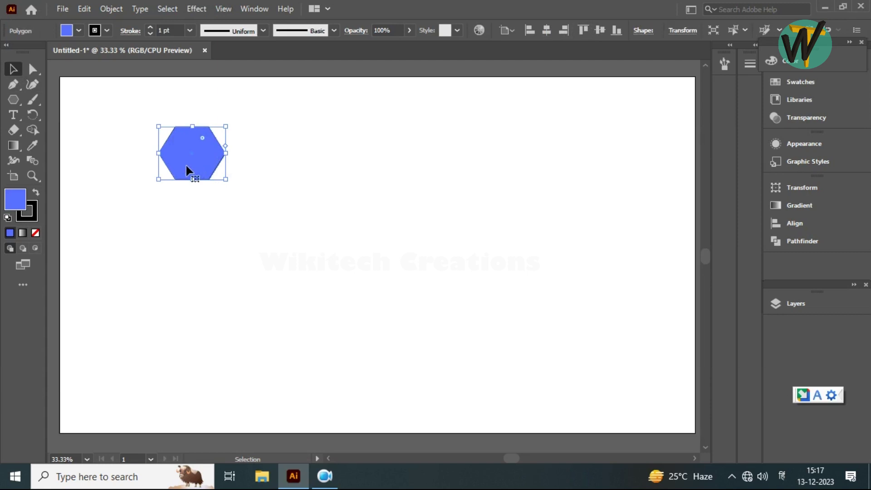
left_click_drag(196, 156, 197, 157)
Alt-drag a copy of the hexagon straight down, just below the original
key("alt")
mouse_move(200, 158)
left_mouse_down()
mouse_move(192, 222)
mouse_move(200, 219)
left_mouse_up()
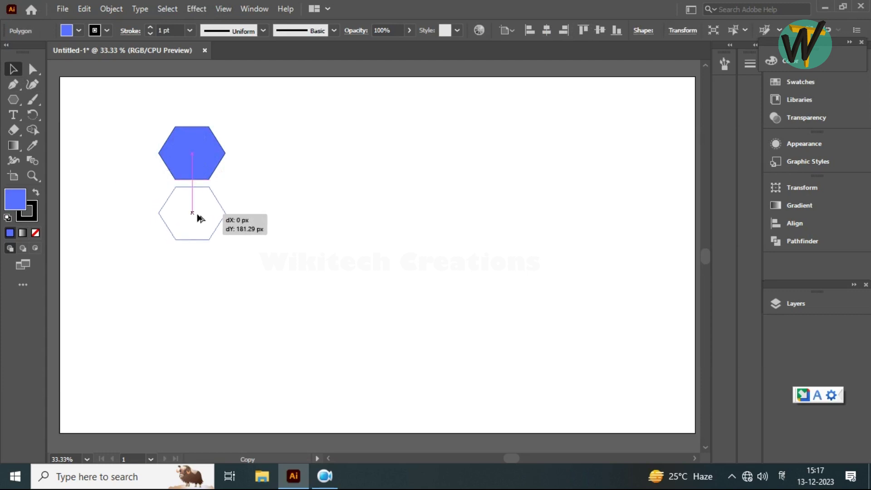
left_click_drag(200, 218, 200, 218)
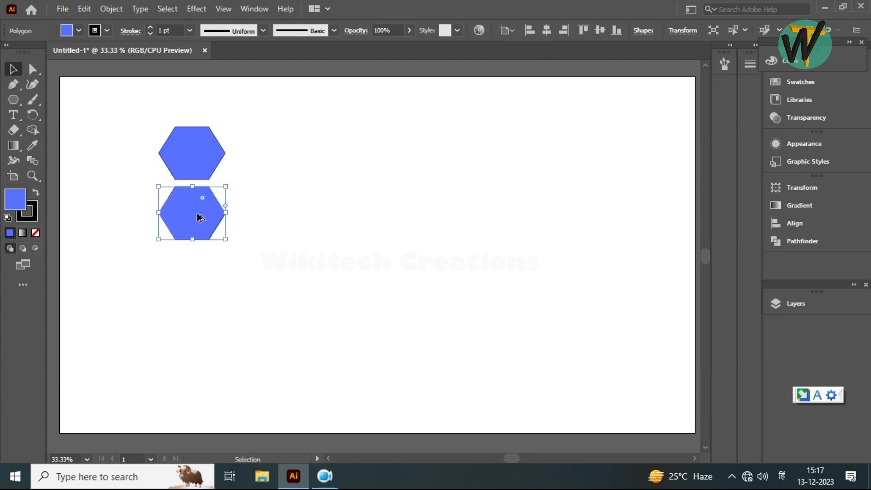
left_click(277, 179)
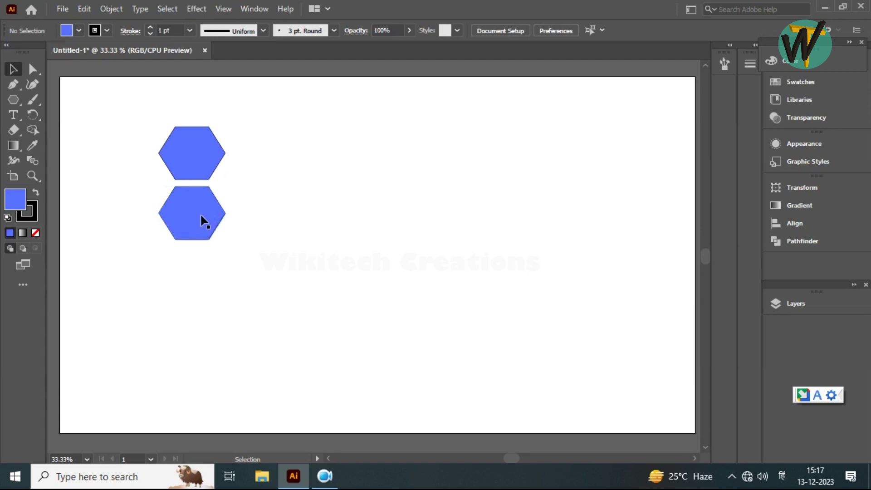
key("alt")
Alt-drag a copy of the lower hexagon up-right, nesting it between the stacked pair
left_click(195, 217)
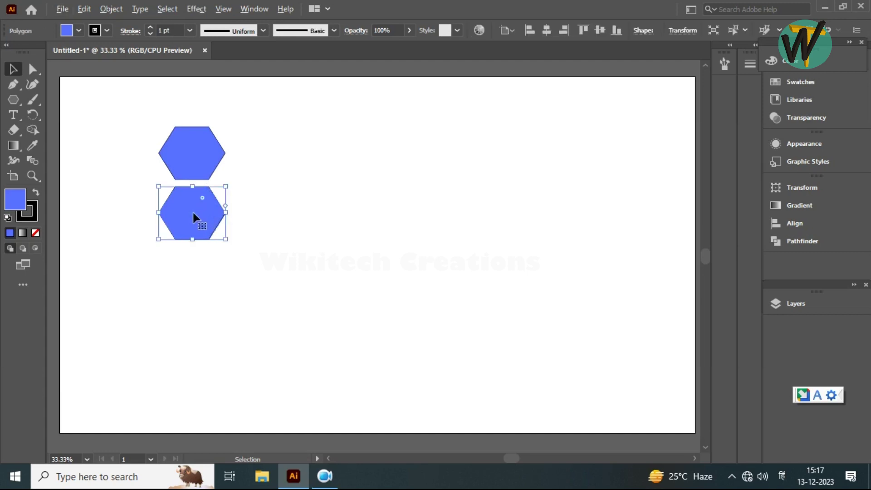
left_click_drag(202, 214, 255, 184)
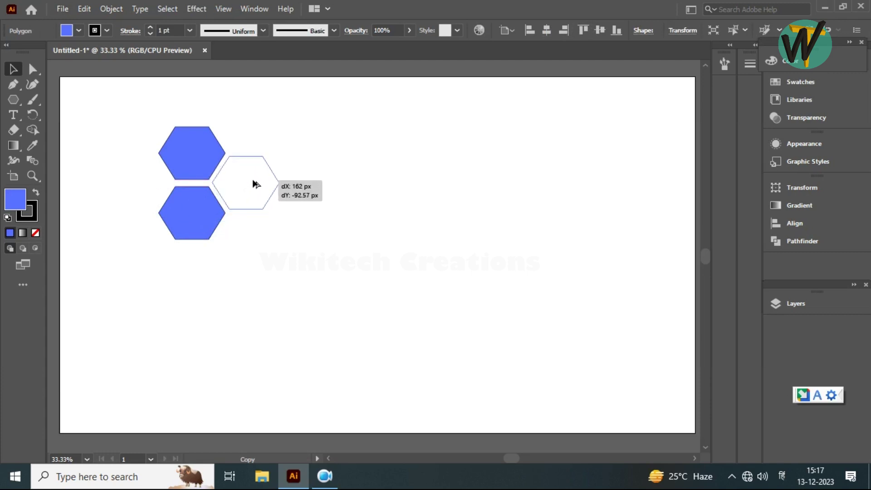
left_click_drag(254, 182, 254, 183)
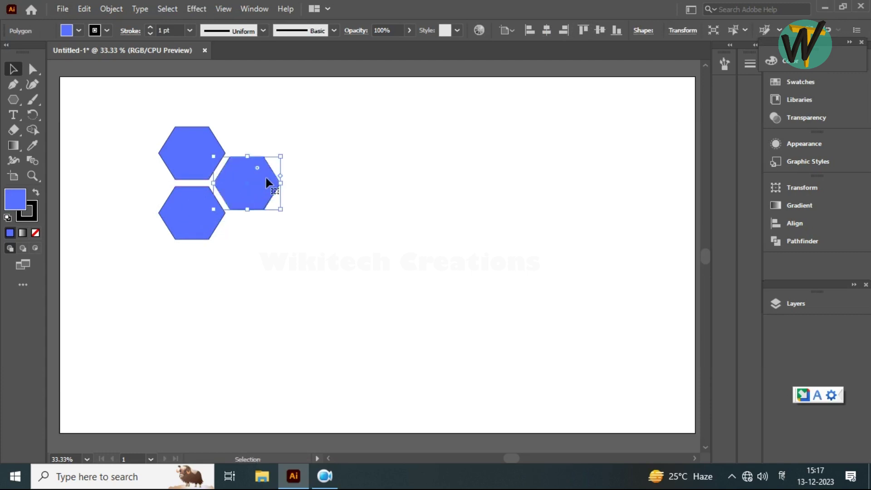
left_click(336, 151)
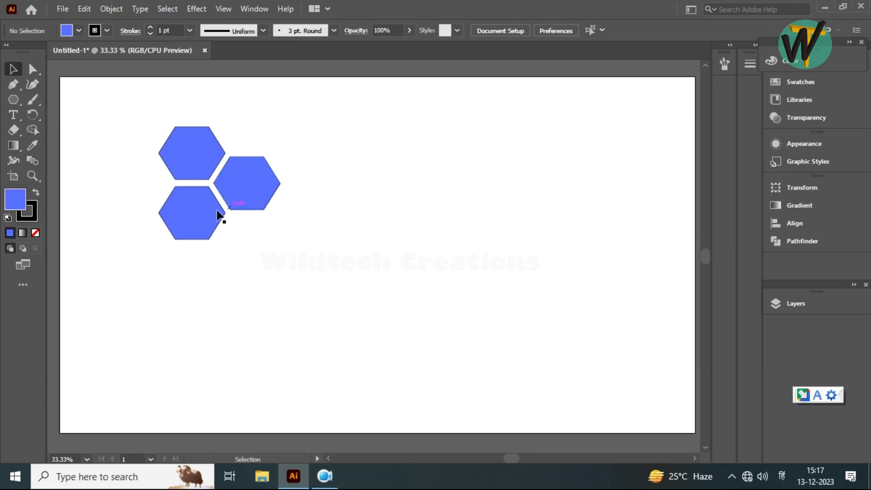
Zoom in on the three-hexagon cluster and select the right hexagon
scroll(166, 214, "up", 2, "alt")
scroll(306, 155, "up", 2)
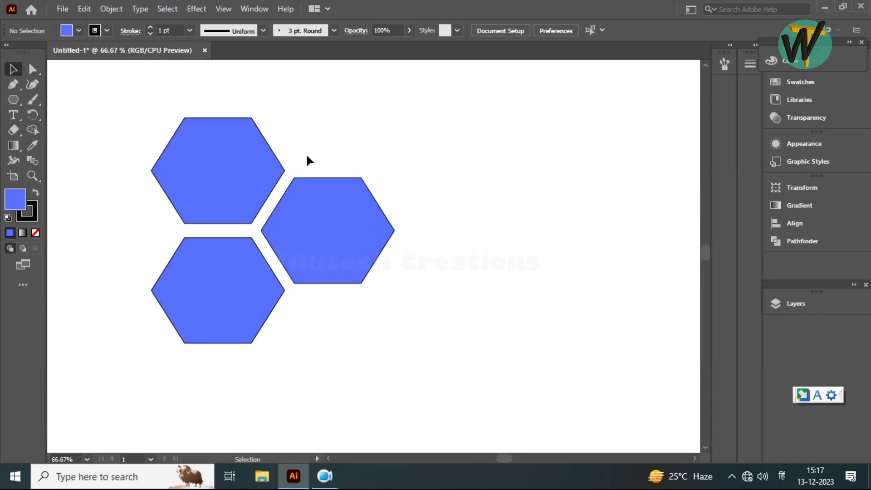
scroll(271, 166, "up", 1, "alt")
scroll(252, 197, "down", 1)
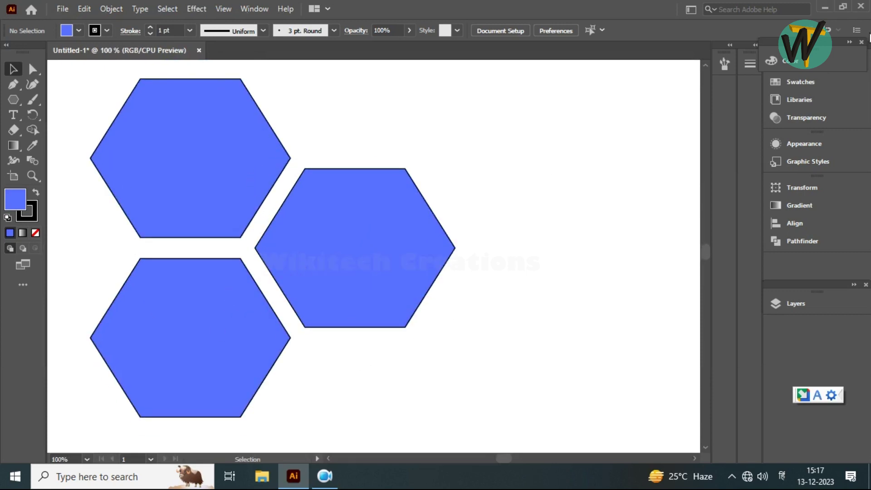
left_click(330, 267)
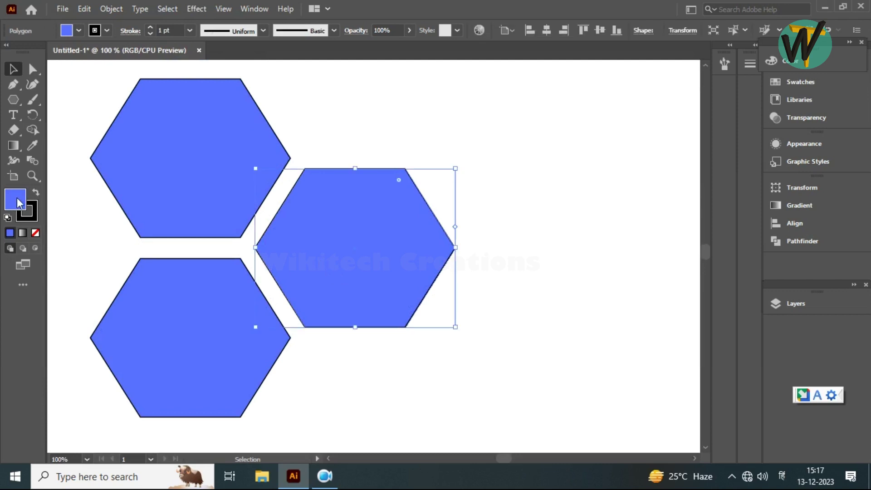
Fill the right hexagon green and the lower-left hexagon pink from the colour spectrum
left_click(812, 64)
left_click(664, 131)
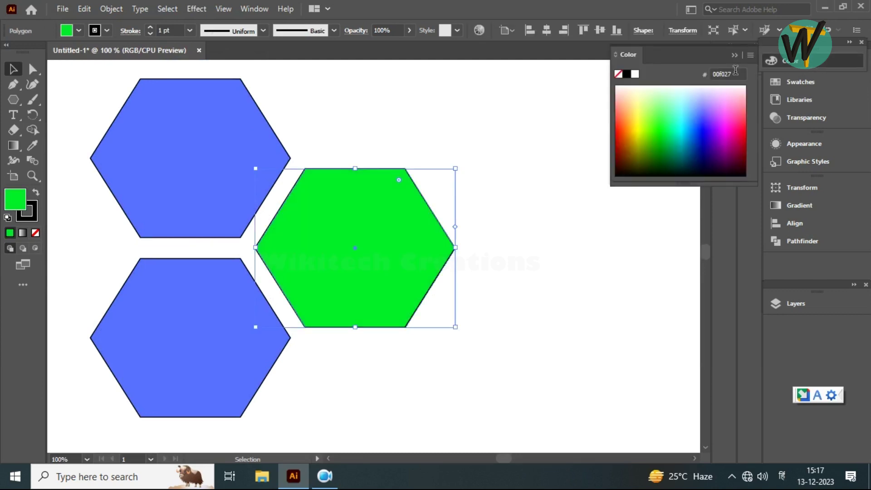
left_click(208, 333)
left_click(630, 131)
left_click(742, 127)
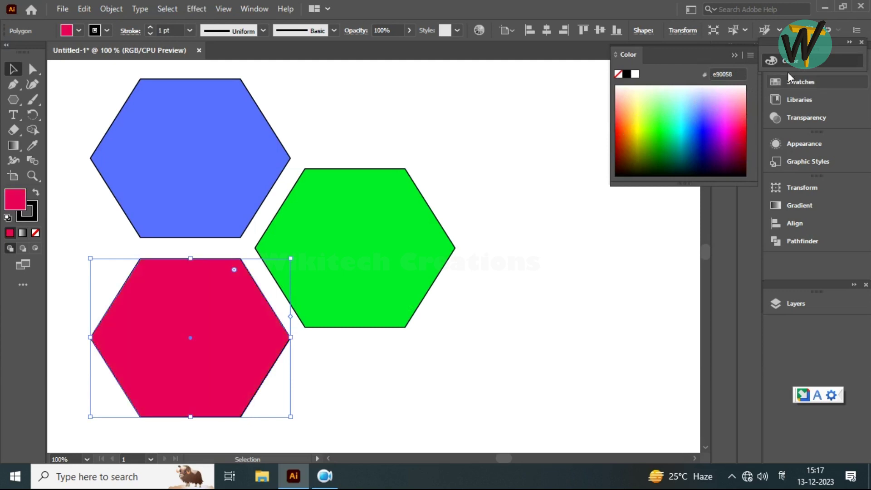
Close the colour spectrum, deselect, and reselect the green hexagon with Direct Selection
left_click(734, 56)
scroll(413, 242, "down", 1)
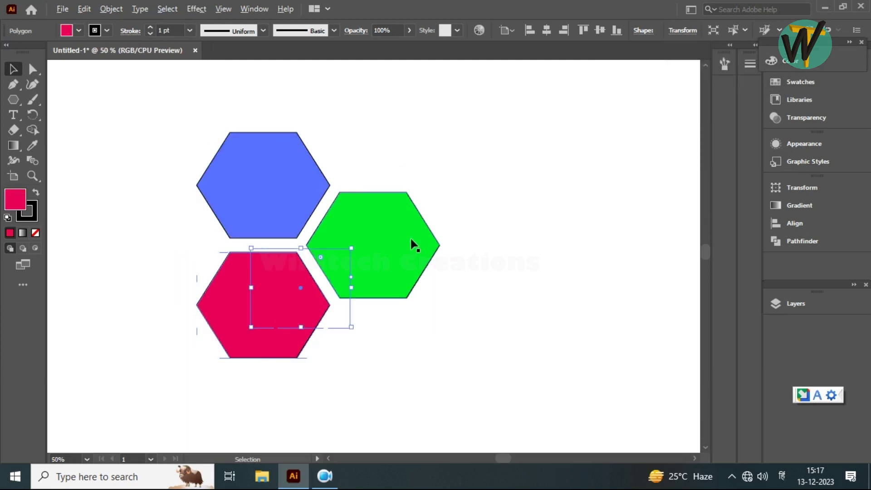
scroll(413, 242, "down", 1)
left_click(485, 170)
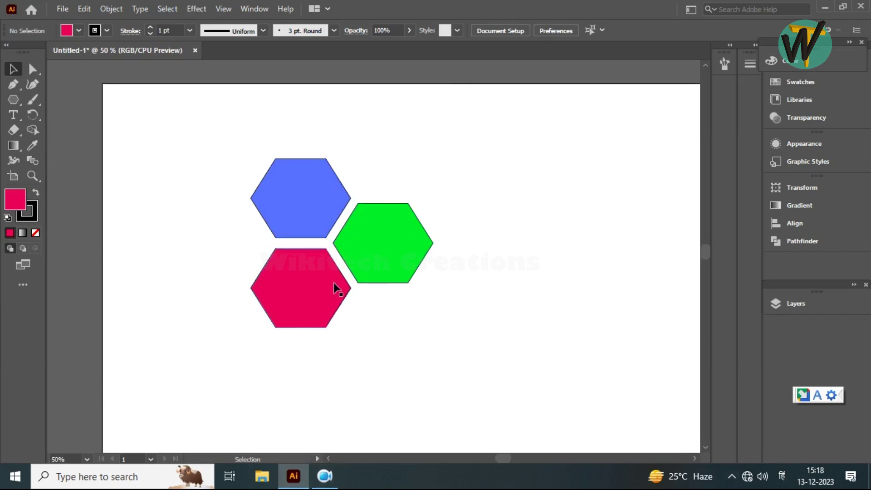
left_click(362, 249)
key("a")
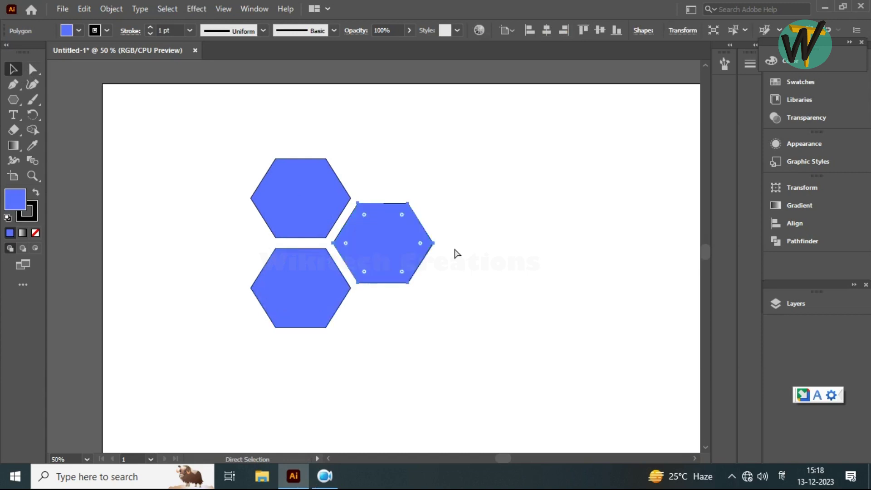
Remove the extra hexagons and move the remaining one up toward the top-left
key("ctrl+z")
key("ctrl+z")
key("v")
left_click(442, 144)
left_click_drag(295, 206, 210, 167)
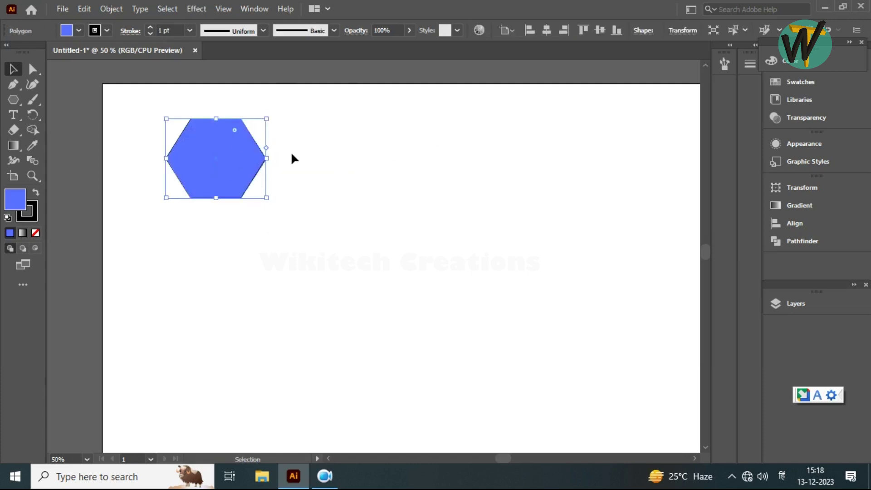
left_click(273, 196)
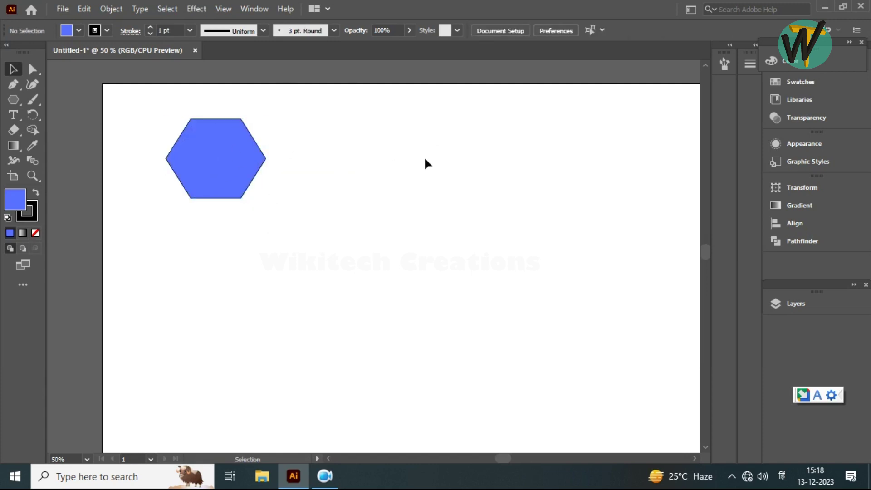
Reposition the lone hexagon, finally placing it in the artboard's top-left corner
key("a")
left_click(247, 141)
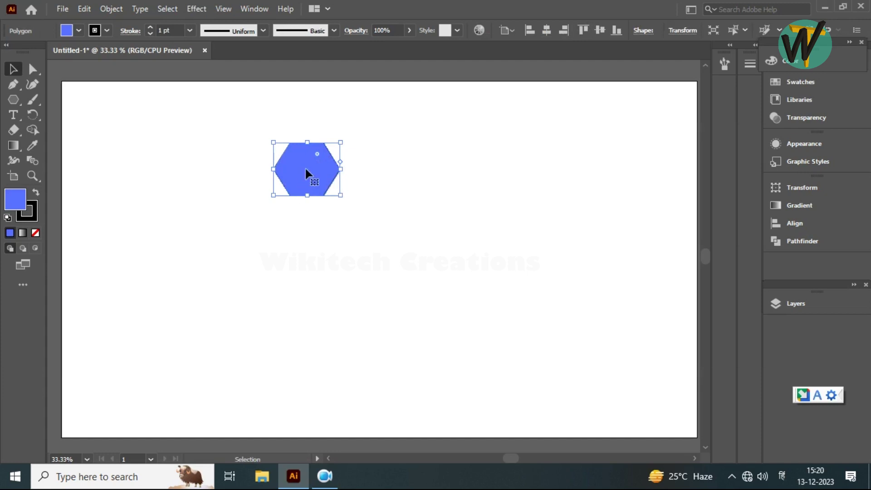
mouse_move(306, 169)
left_mouse_down()
mouse_move(315, 215)
mouse_move(305, 223)
left_mouse_up()
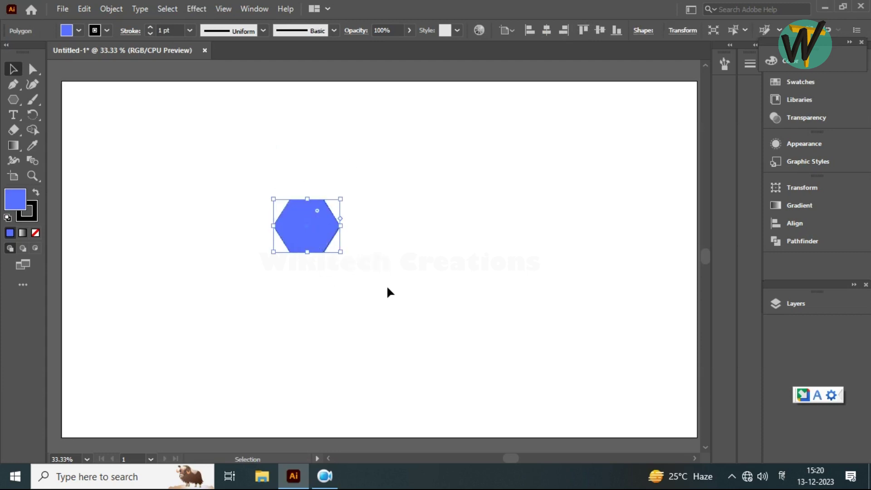
key("a")
key("Down")
key("Down")
key("Down")
key("v")
mouse_move(313, 404)
left_mouse_down()
mouse_move(150, 145)
mouse_move(209, 166)
left_mouse_up()
key("a")
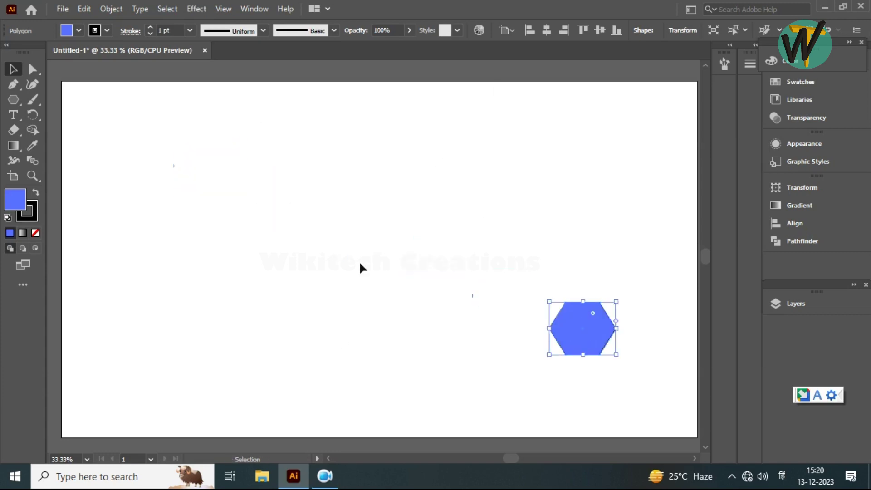
key("v")
left_click(212, 206)
left_click(145, 137)
Alt-drag a copy to the right, then repeat with Ctrl+D to form the eight-hexagon row
left_click_drag(144, 137, 210, 135)
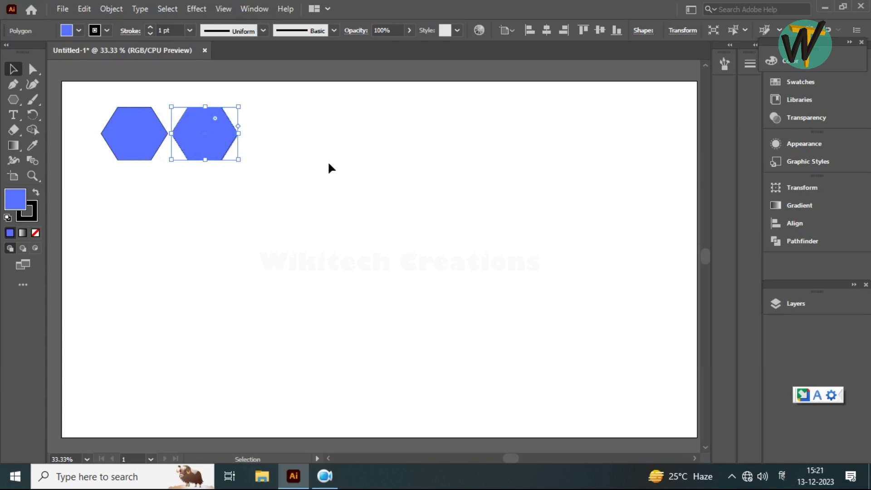
key("a")
key("ctrl+d")
key("ctrl+d")
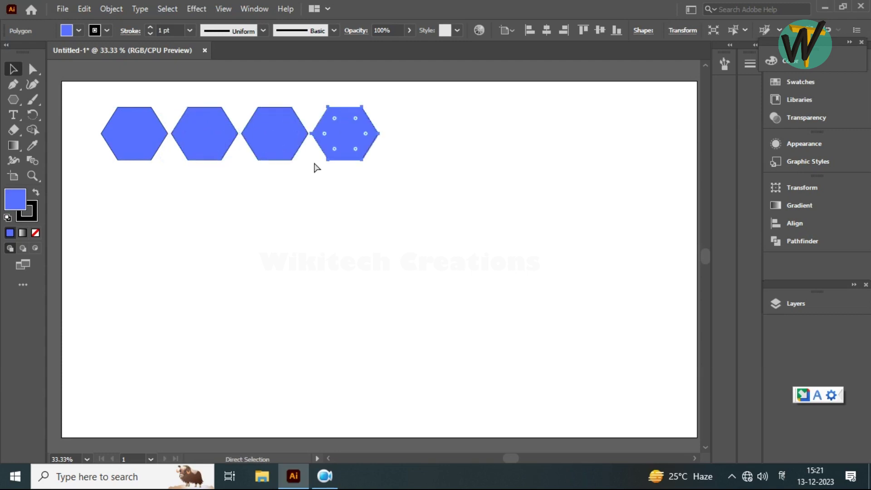
key("ctrl+d")
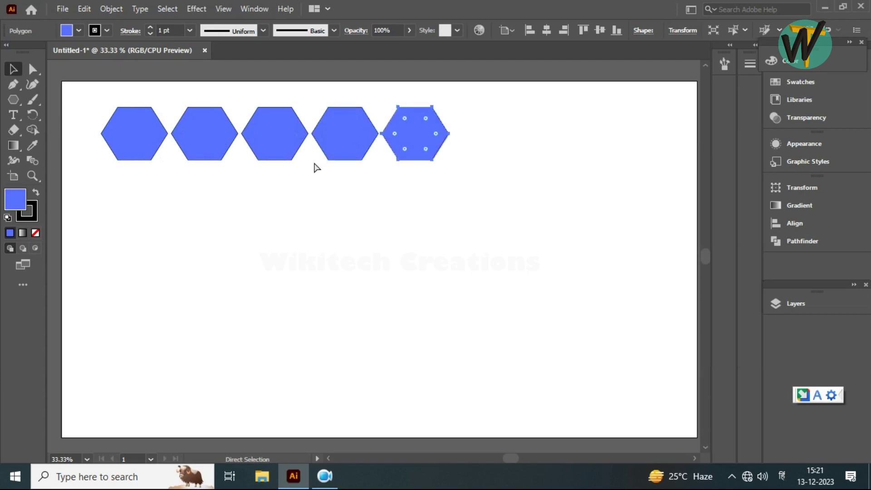
key("ctrl+d")
key("ctrl+d")
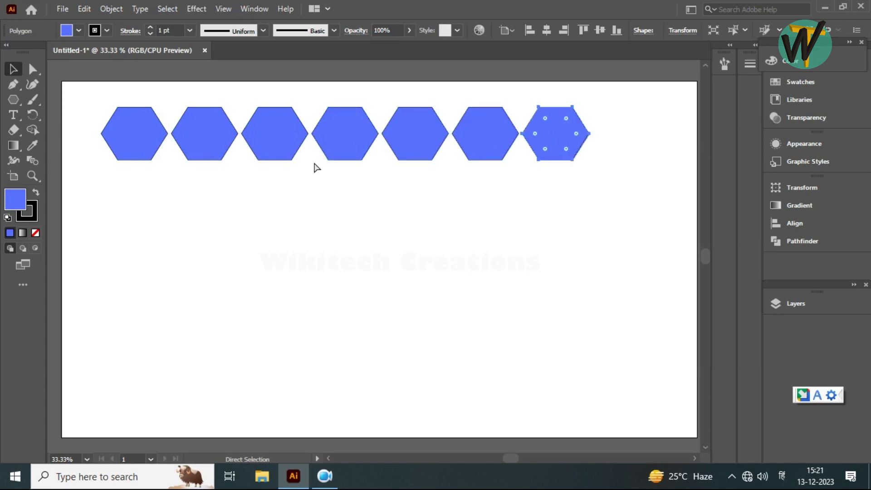
key("ctrl+d")
key("v")
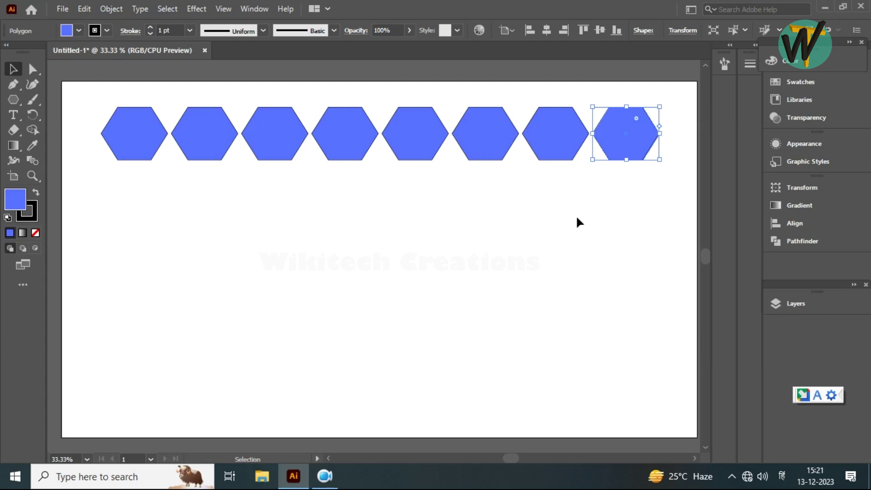
left_click(593, 185)
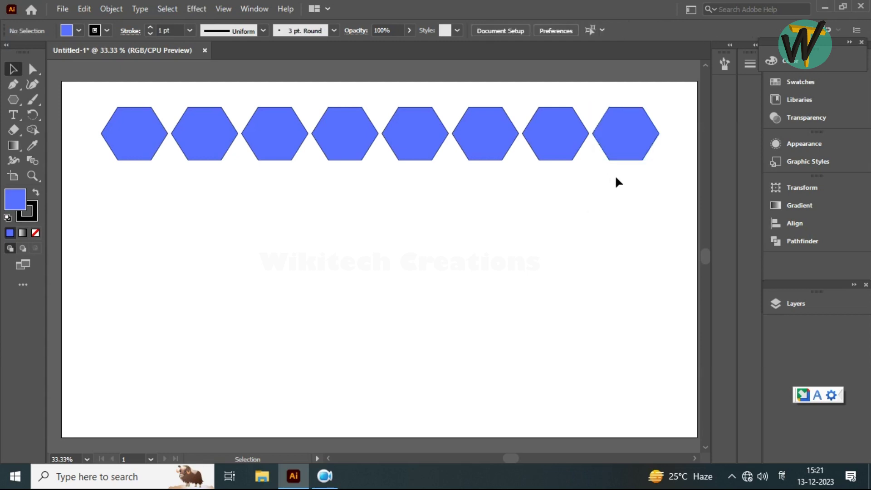
Select the hexagon row and Alt-drag copies downward to make four rows
left_click_drag(617, 177, 221, 123)
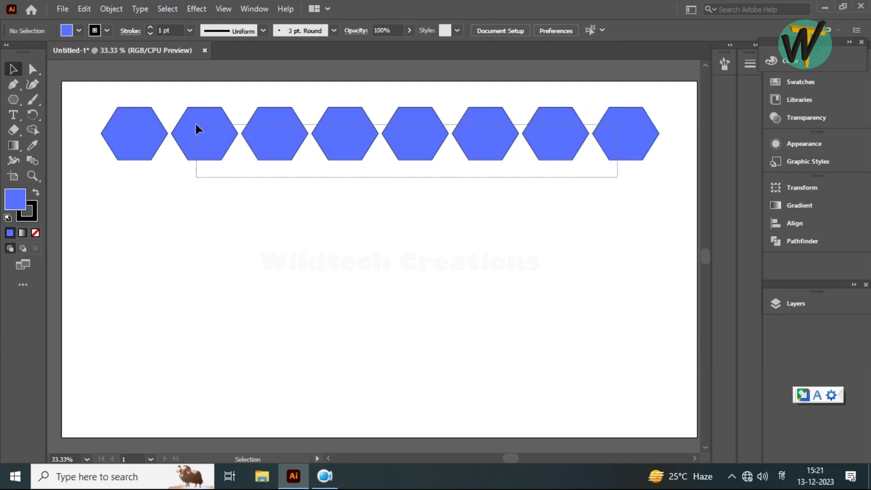
left_click_drag(221, 123, 113, 134)
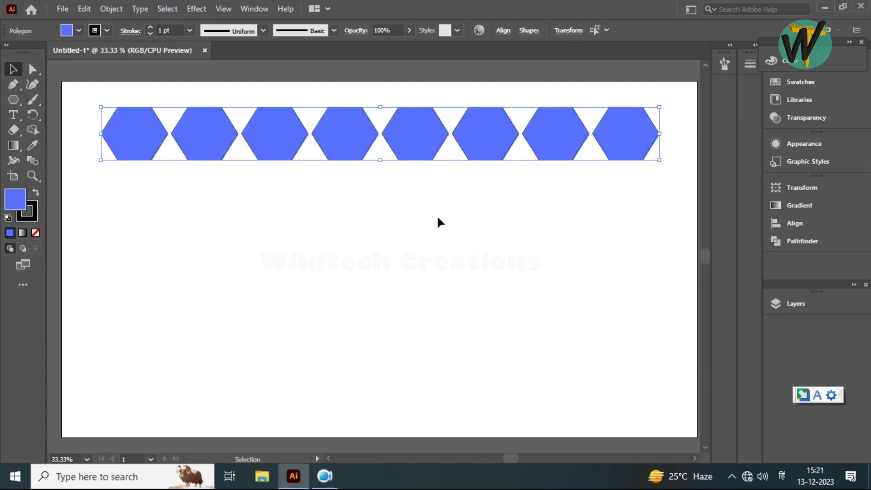
left_click_drag(284, 137, 280, 258)
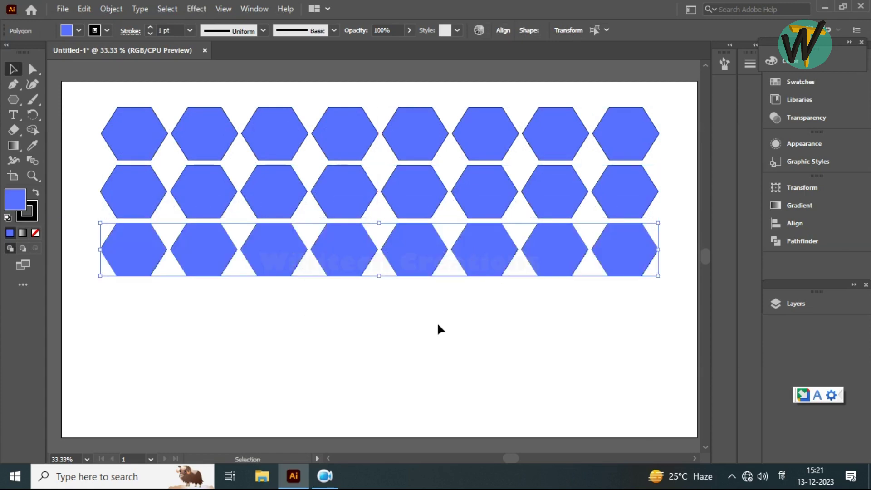
left_click_drag(274, 253, 275, 310)
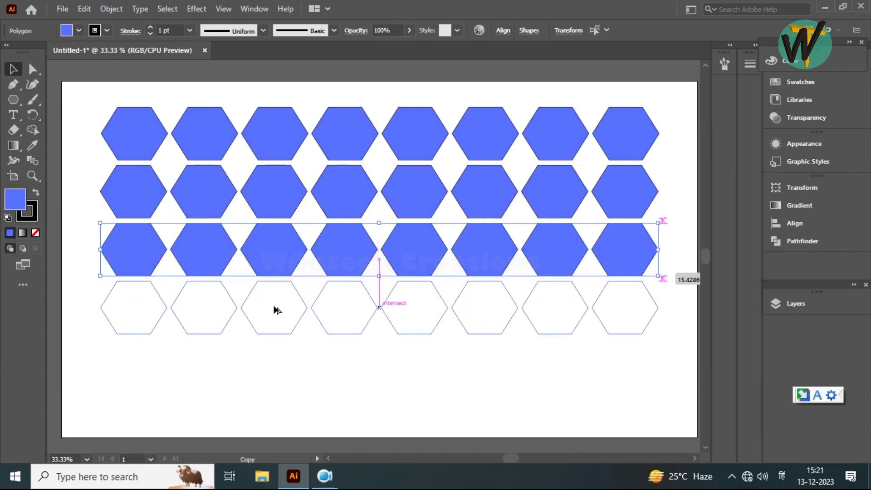
key("ctrl+z")
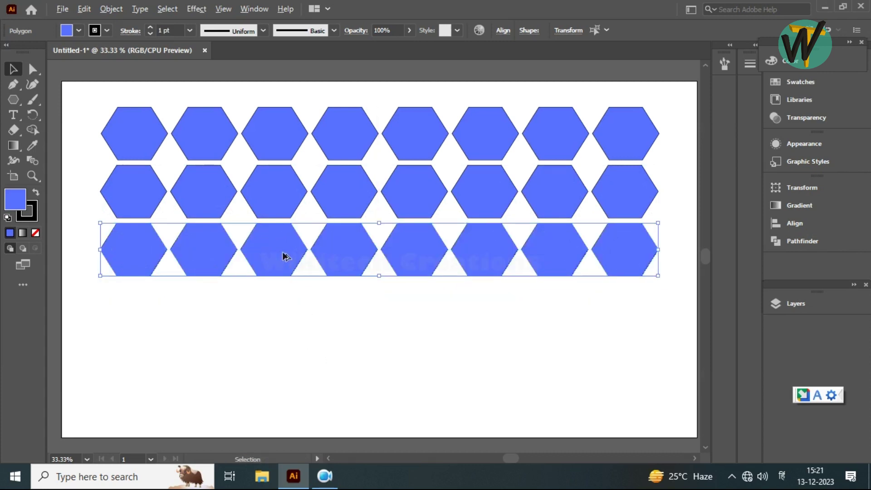
left_click_drag(283, 253, 285, 313)
Select hexagon columns 2, 4, 6 and 8 and delete them
left_click(393, 394)
scroll(393, 395, "up", 2)
key("a")
left_click_drag(508, 408, 467, 161)
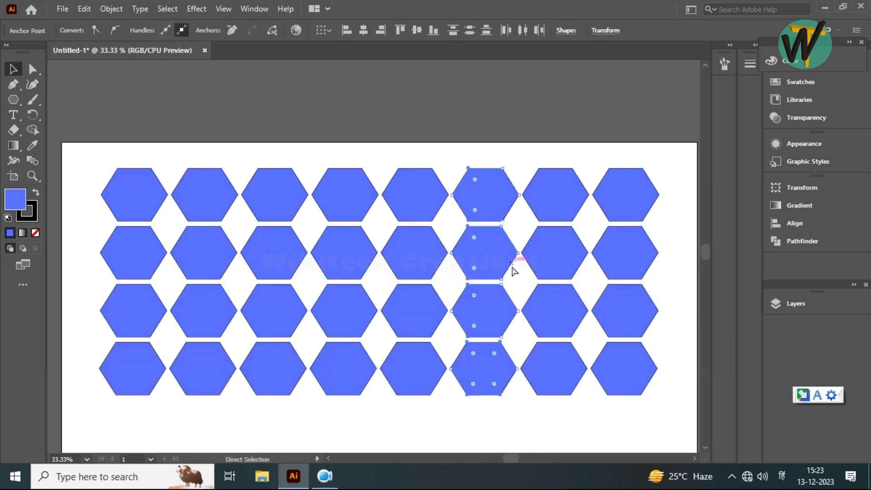
key("v")
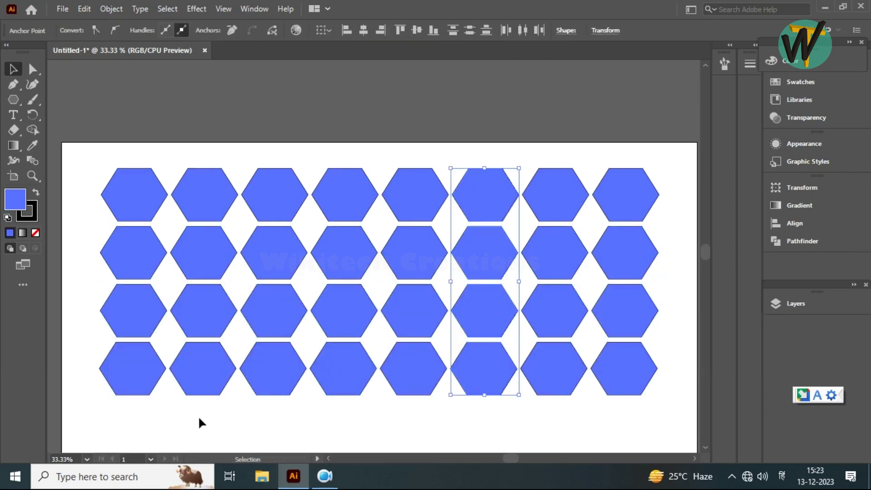
left_click_drag(198, 415, 217, 171)
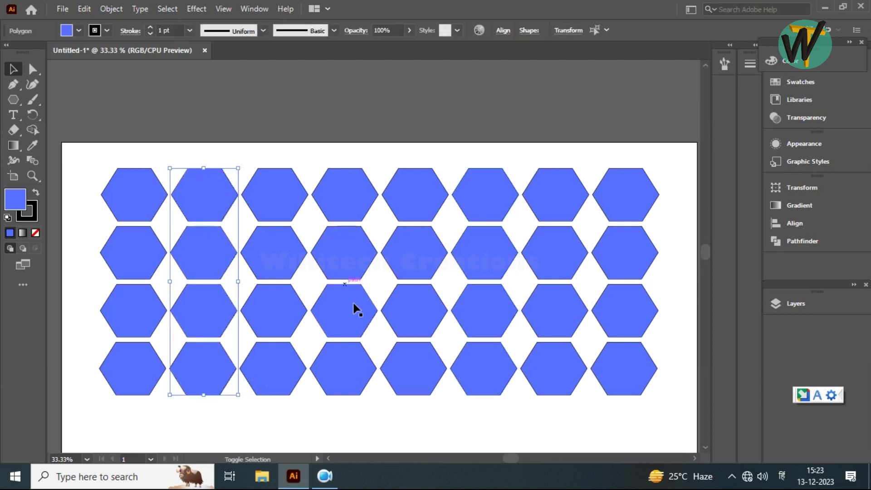
left_click_drag(345, 414, 389, 186, "shift")
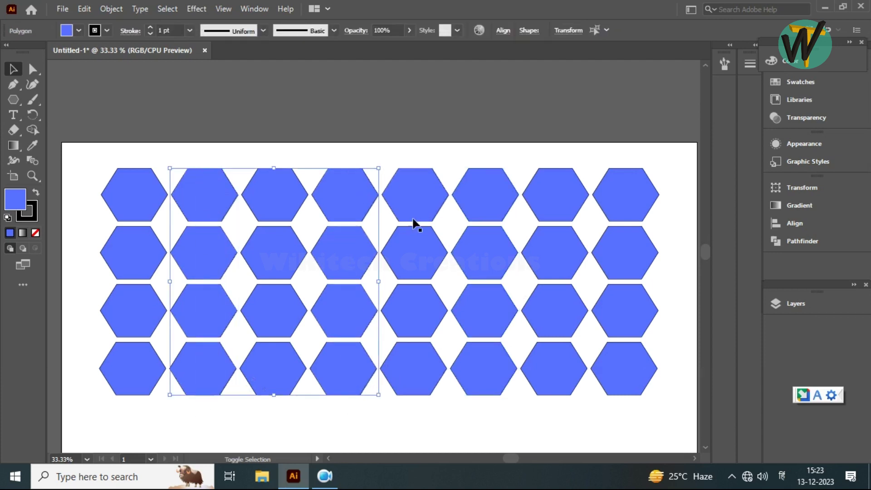
left_click_drag(489, 279, 483, 146, "shift")
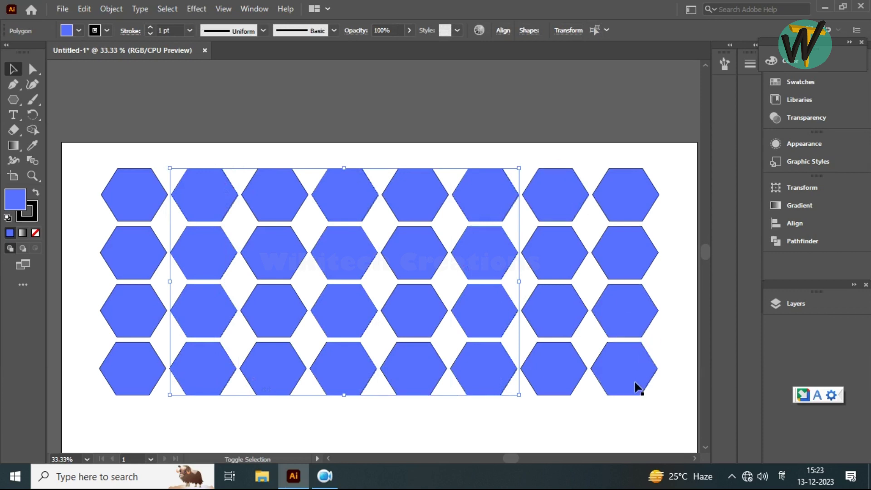
left_click_drag(622, 411, 622, 167, "shift")
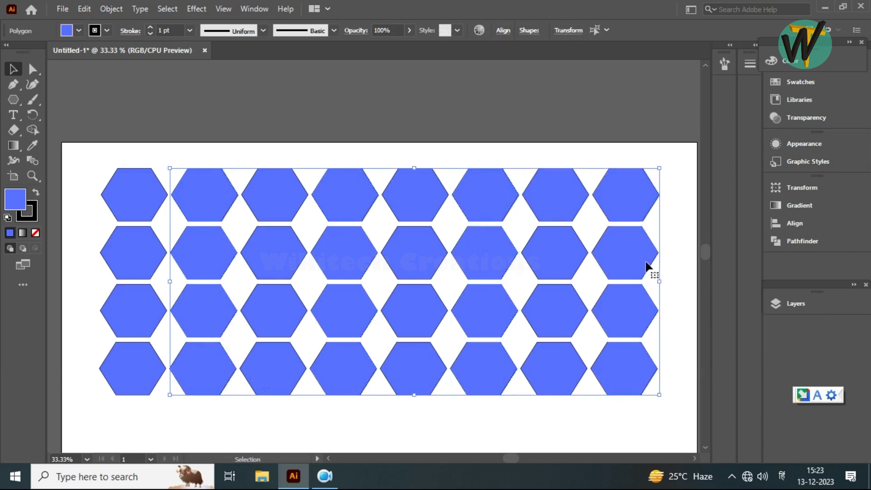
key("Delete")
scroll(501, 198, "down", 2)
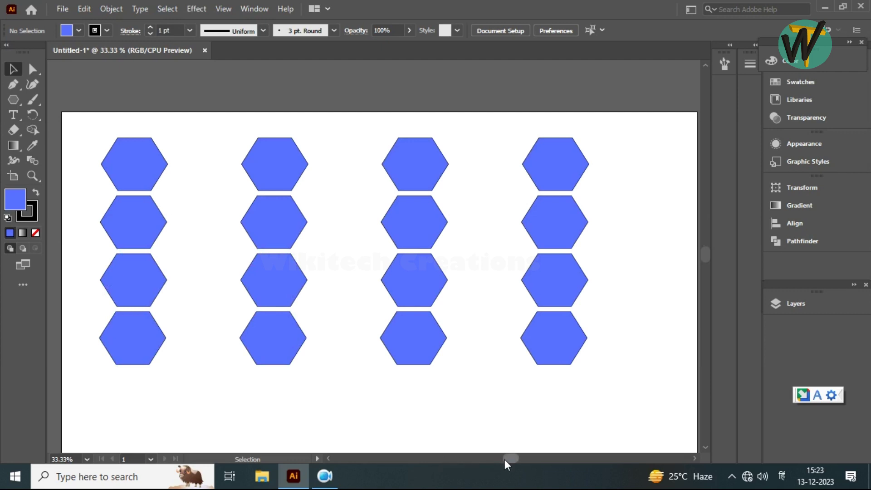
Copy the bottom hexagon row down as a fifth row, then delete rows two and four
mouse_move(635, 343)
left_mouse_down()
mouse_move(145, 354)
mouse_move(140, 410)
mouse_move(144, 404)
left_mouse_up()
mouse_move(624, 338)
left_mouse_down()
mouse_move(223, 343)
mouse_move(128, 326)
left_mouse_up()
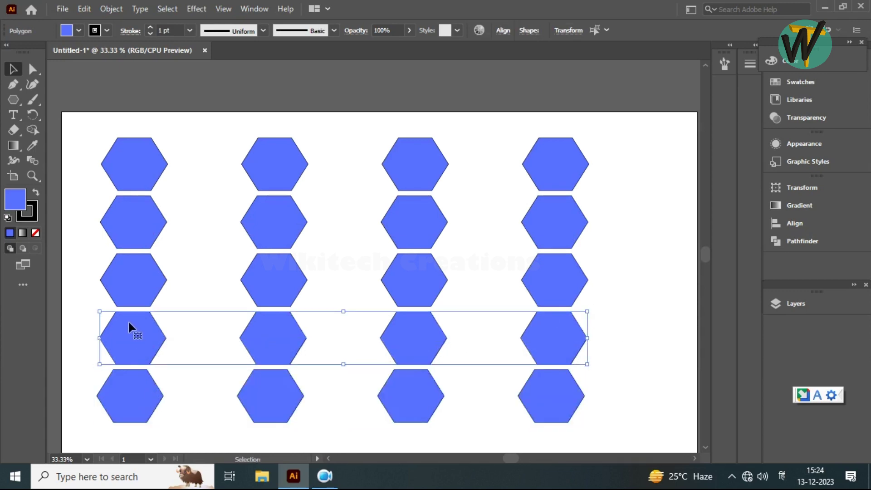
left_click_drag(629, 218, 155, 243)
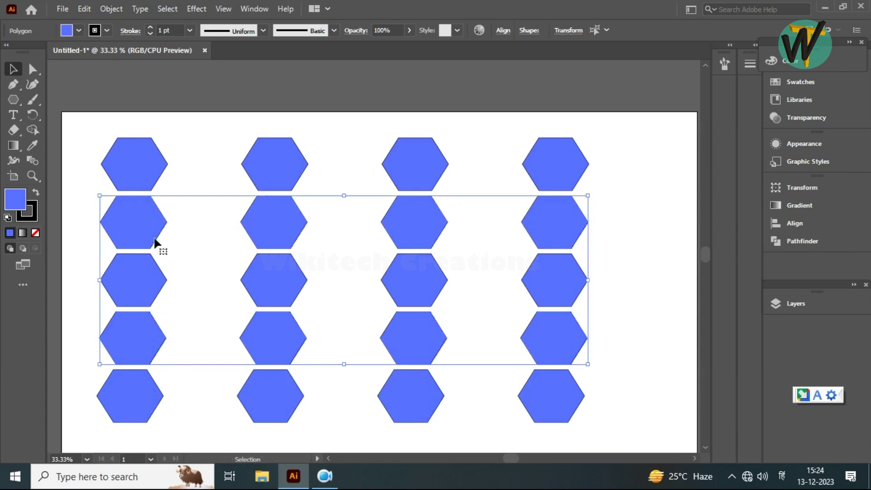
key("Delete")
scroll(596, 239, "down", 1)
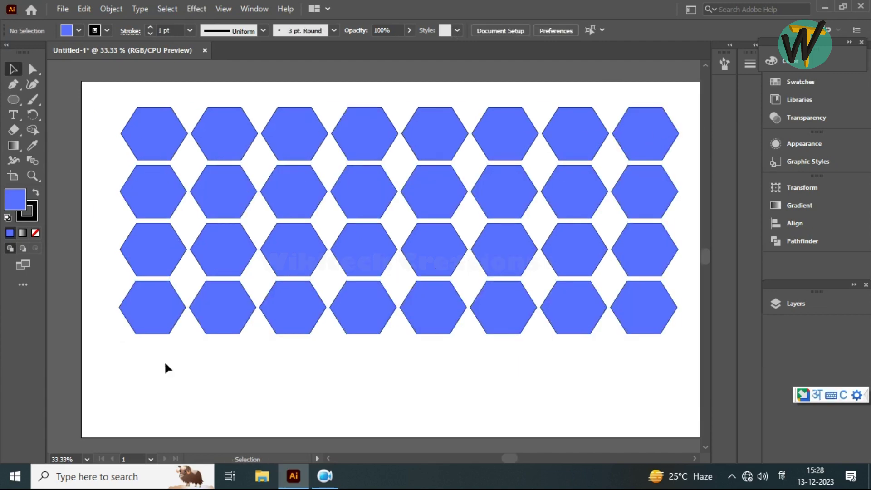
Delete all hexagons but one and move that hexagon to the artboard centre
left_click_drag(111, 170, 675, 345)
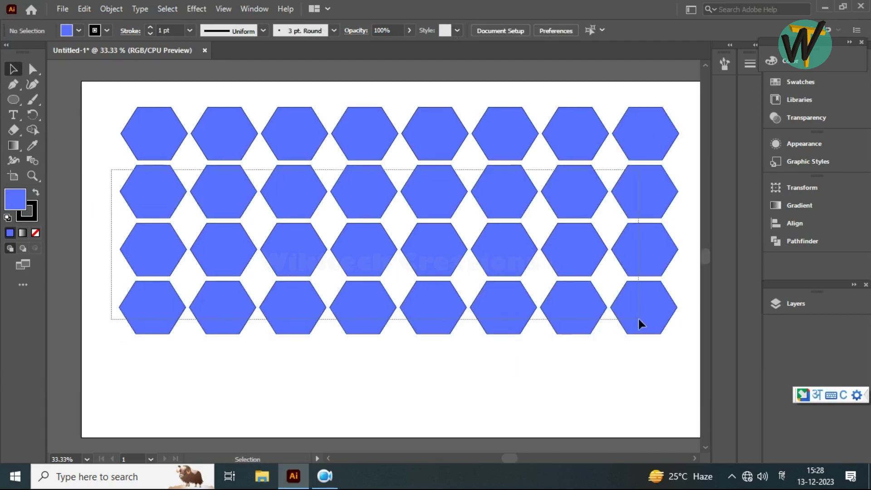
key("Delete")
left_click_drag(690, 165, 229, 140)
key("Delete")
left_click_drag(155, 156, 413, 243)
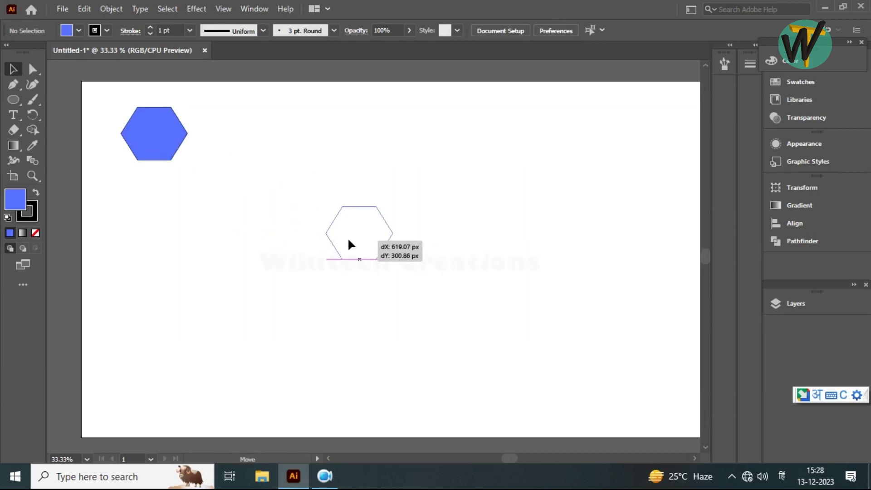
With the Ellipse Tool, draw and undo a freehand oval, then click for an exact-size ellipse
left_click(21, 102)
left_click(22, 104)
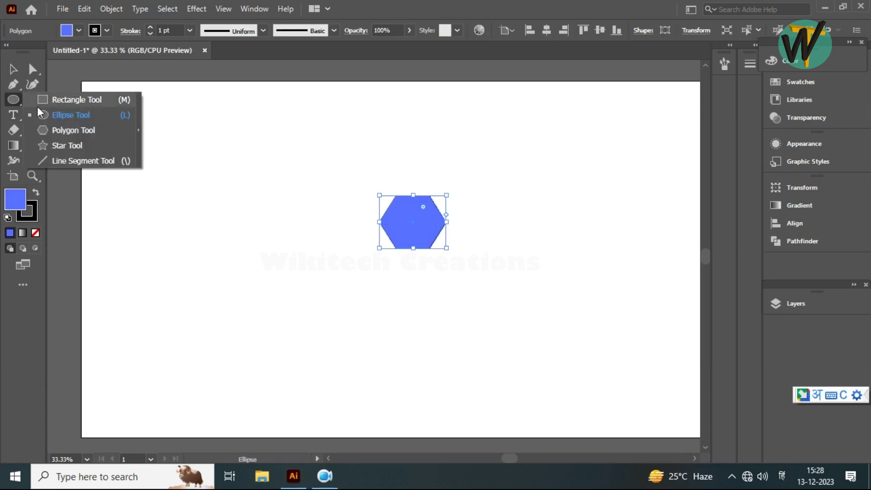
left_click(64, 115)
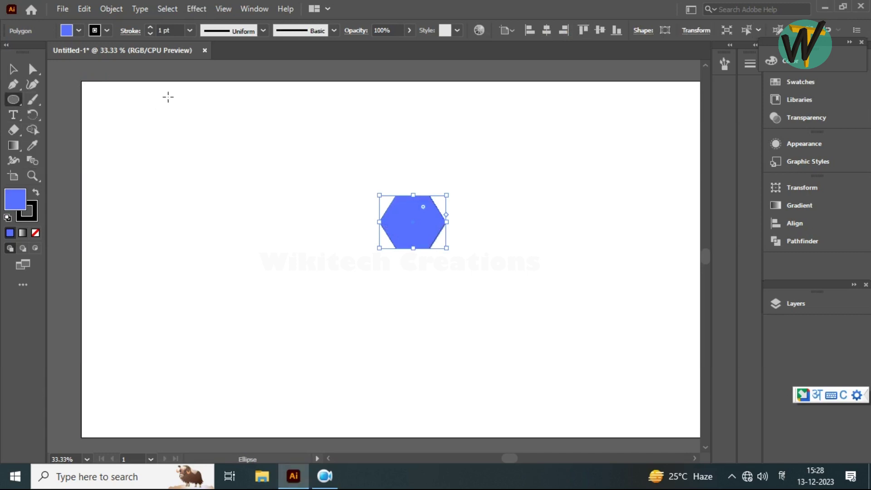
mouse_move(172, 137)
left_mouse_down()
mouse_move(286, 169)
mouse_move(250, 298)
mouse_move(293, 222)
mouse_move(269, 231)
mouse_move(272, 226)
left_mouse_up()
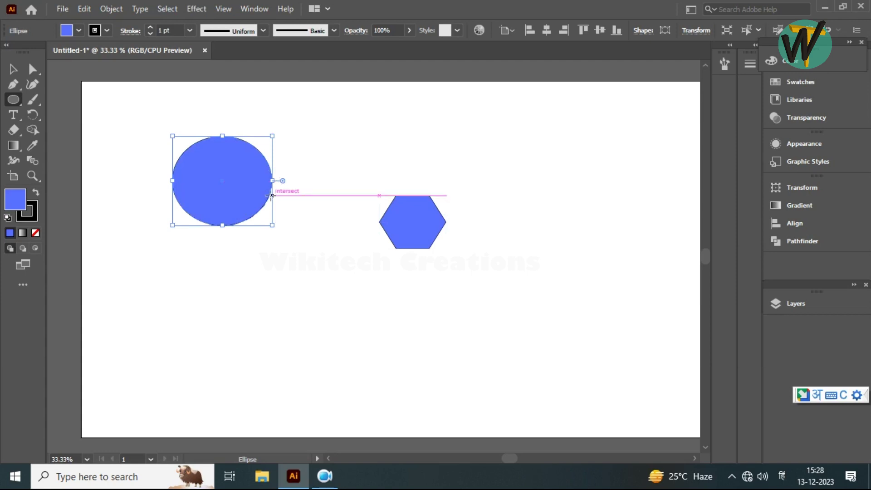
key("ctrl+z")
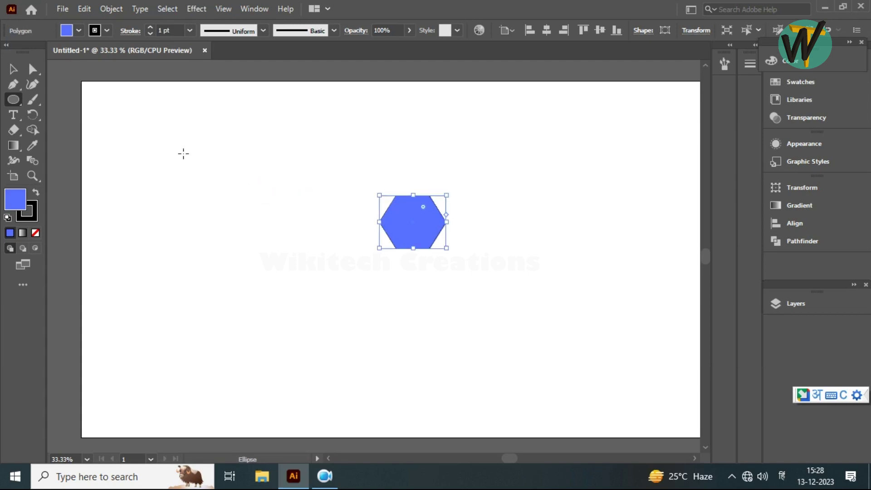
left_click(211, 167)
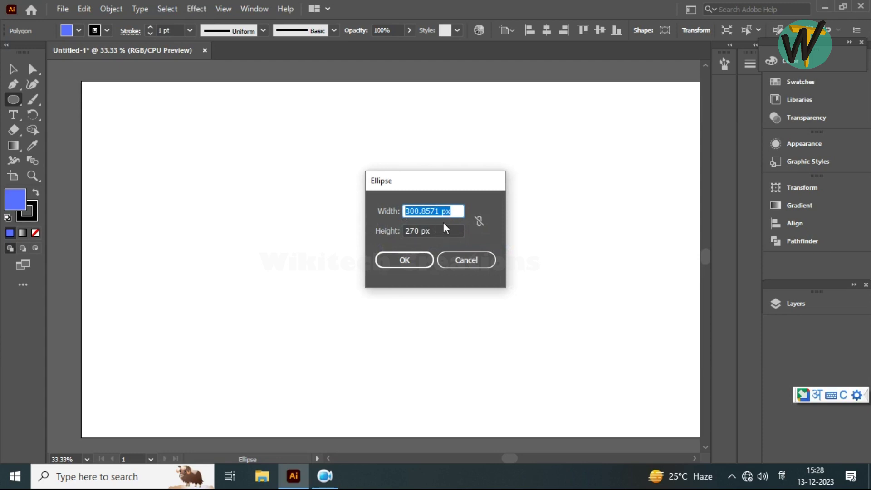
Create a 300.8571 × 270 px oval left of the hexagon via the Ellipse dialog
left_click(450, 233)
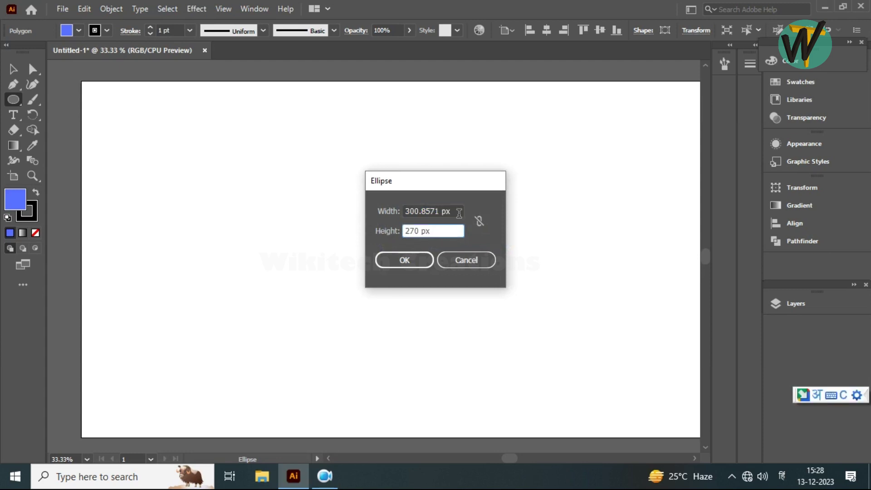
mouse_move(460, 211)
left_mouse_down()
mouse_move(404, 211)
mouse_move(407, 231)
left_mouse_up()
left_click(418, 261)
left_click(12, 98)
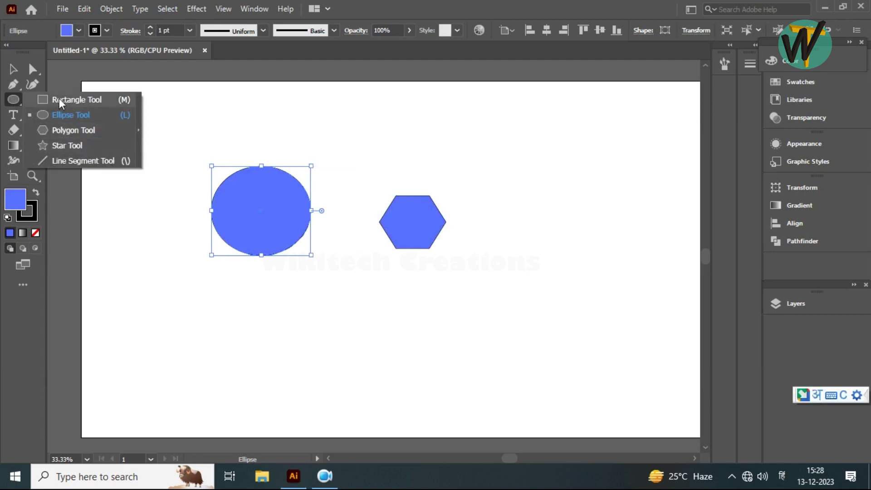
left_click(59, 99)
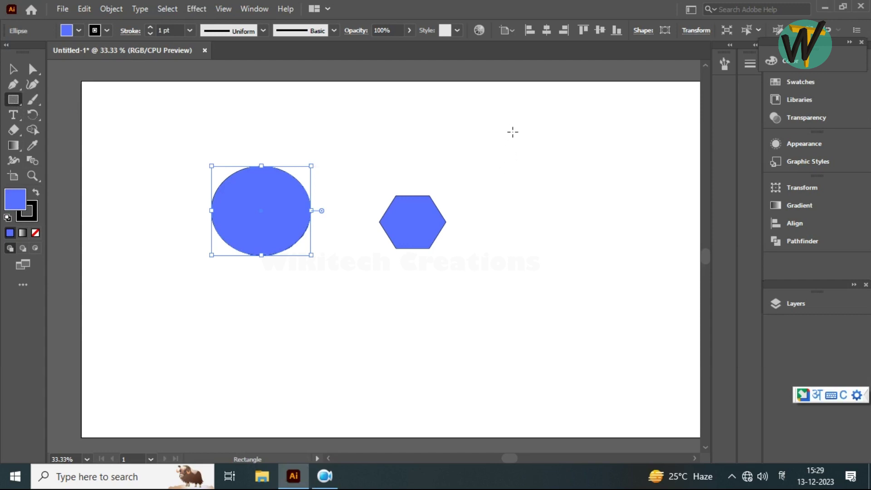
mouse_move(510, 119)
left_mouse_down()
mouse_move(596, 275)
mouse_move(629, 289)
left_mouse_up()
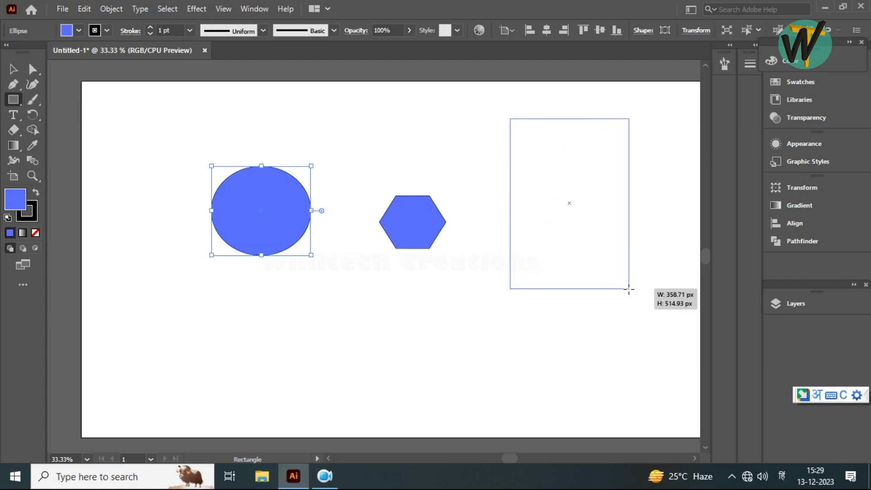
left_click_drag(629, 289, 627, 289)
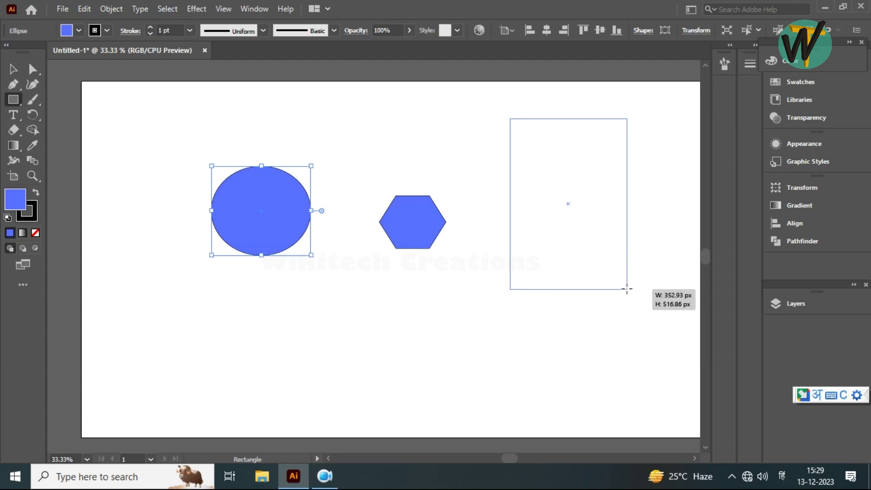
mouse_move(628, 288)
left_mouse_down()
mouse_move(642, 304)
mouse_move(620, 274)
mouse_move(643, 302)
left_mouse_up()
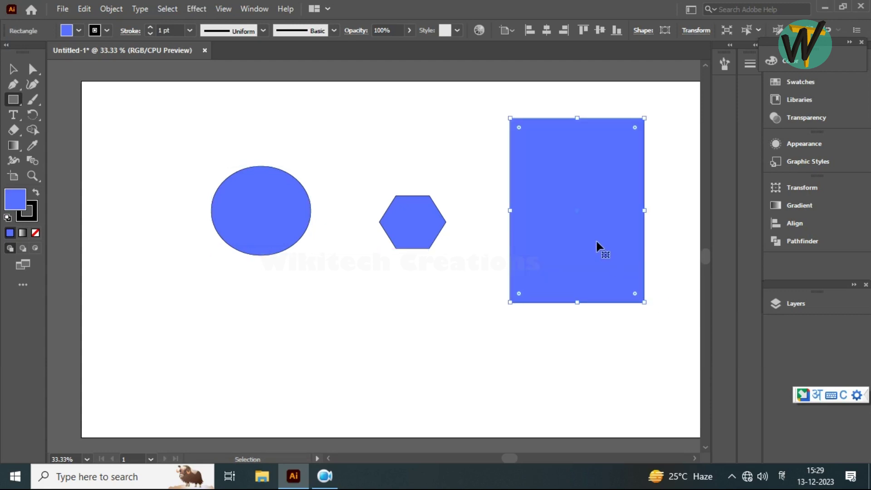
key("ctrl+z")
left_click(510, 145)
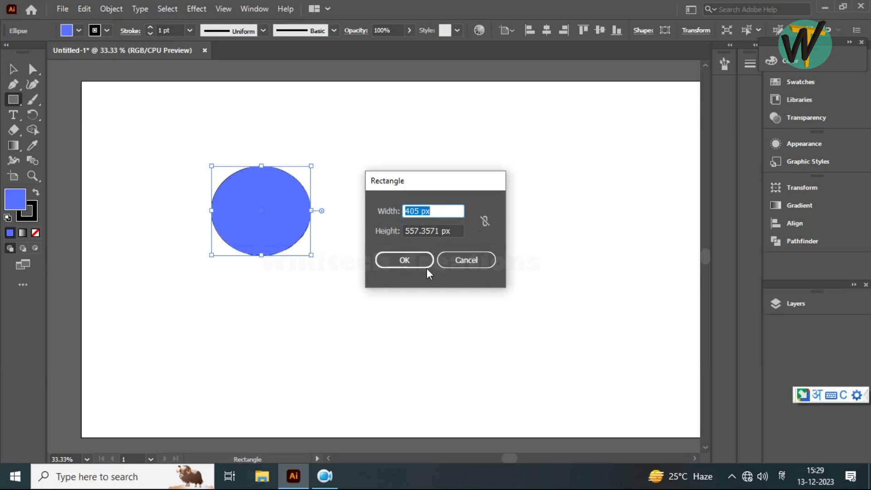
left_click_drag(452, 234, 395, 231)
left_click_drag(449, 211, 402, 210)
type("400")
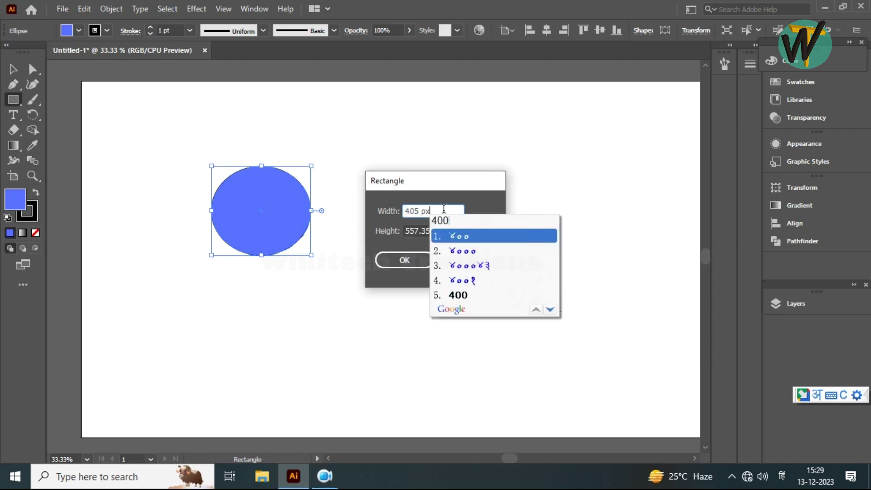
key("Escape")
left_click(418, 232)
type("400")
left_click(402, 262)
key("v")
left_click(443, 181)
left_click(599, 211)
key("Delete")
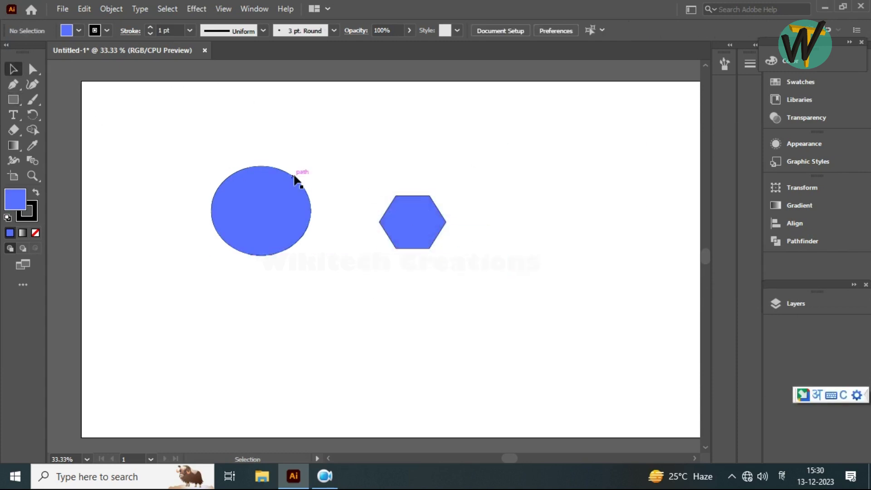
Move the hexagon beneath the oval and stretch it taller into a body
left_click(294, 200)
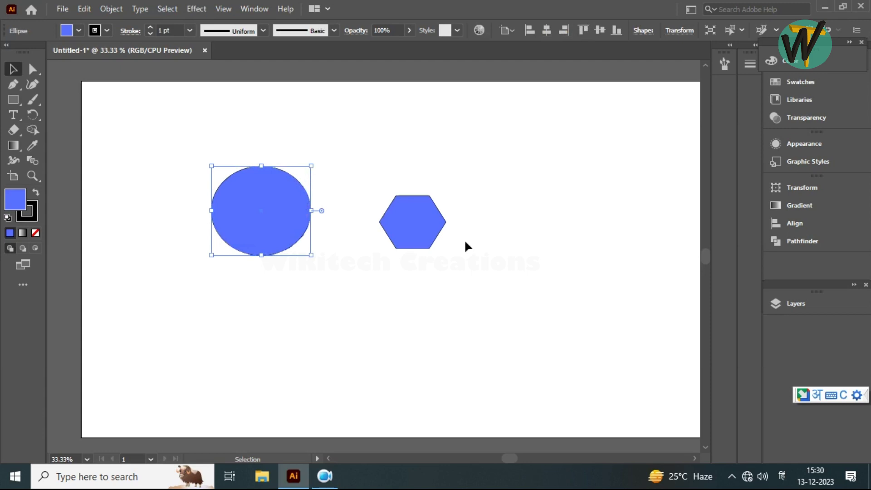
mouse_move(413, 221)
left_mouse_down()
mouse_move(265, 290)
mouse_move(262, 279)
left_mouse_up()
left_click_drag(296, 308, 303, 374)
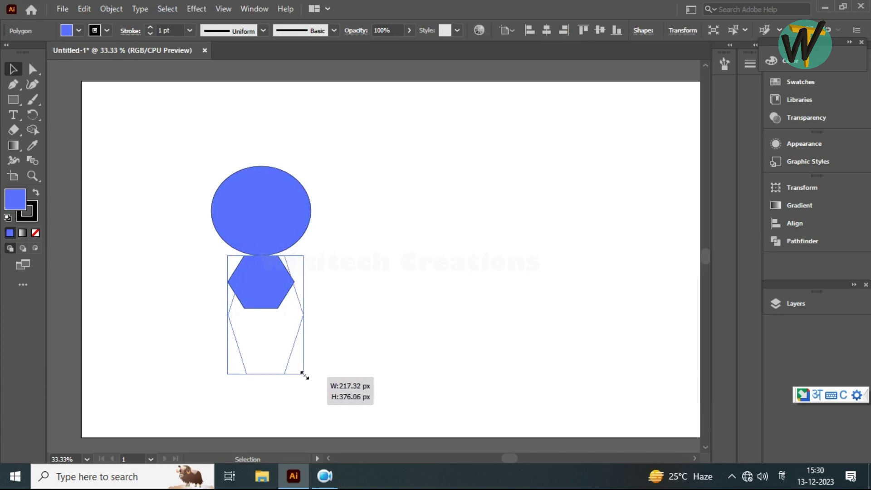
left_click_drag(304, 374, 297, 369)
Select both the oval head and the hexagon body together
left_click(343, 288)
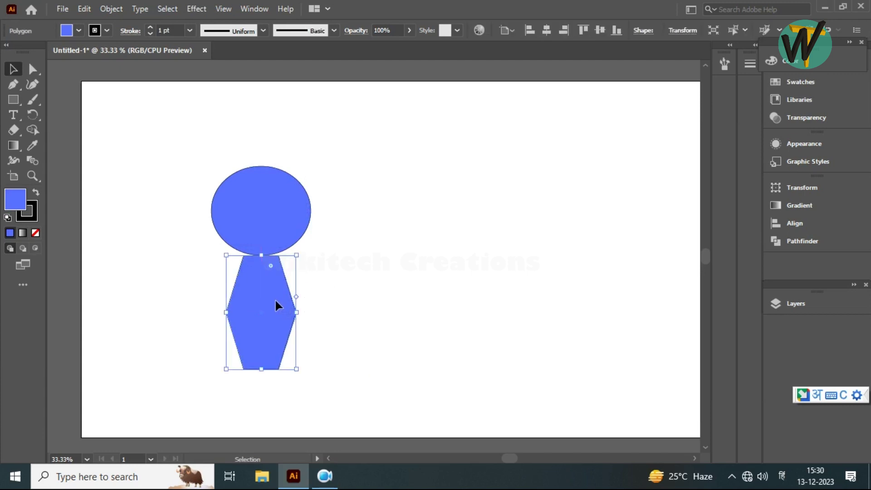
left_click(305, 235)
left_click(282, 213)
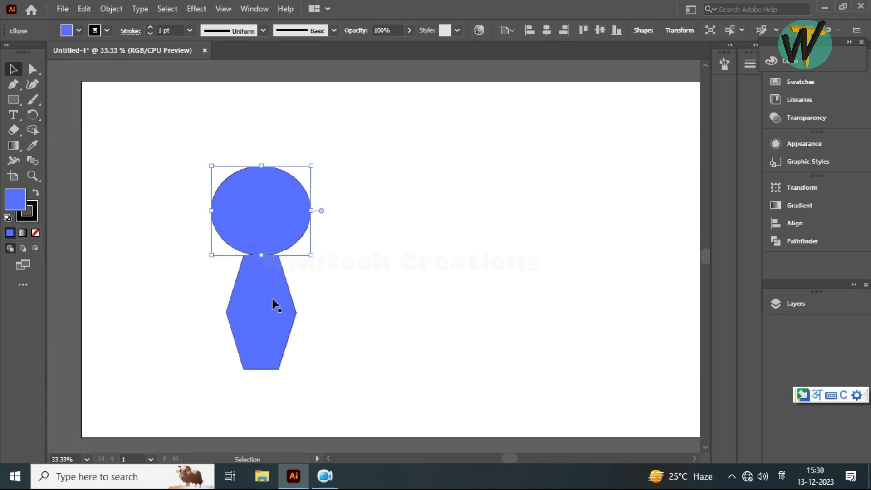
left_click(274, 303)
left_click(270, 226)
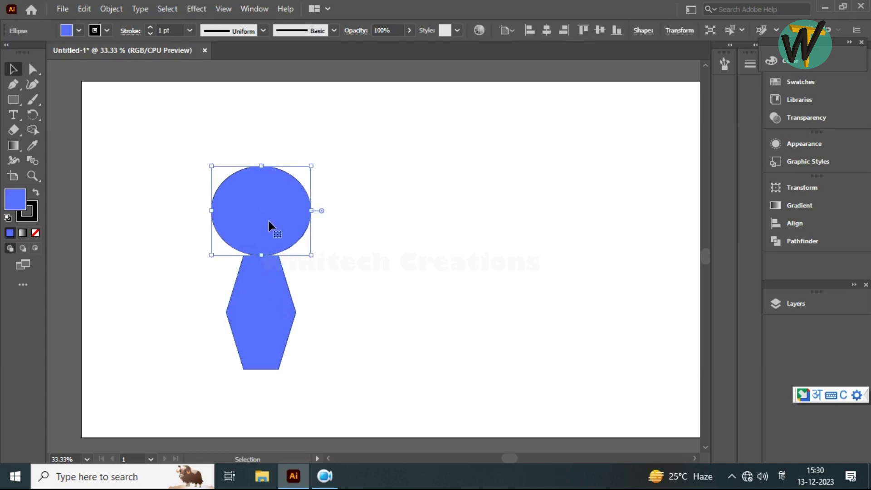
left_click(262, 288)
left_click_drag(388, 334, 379, 320)
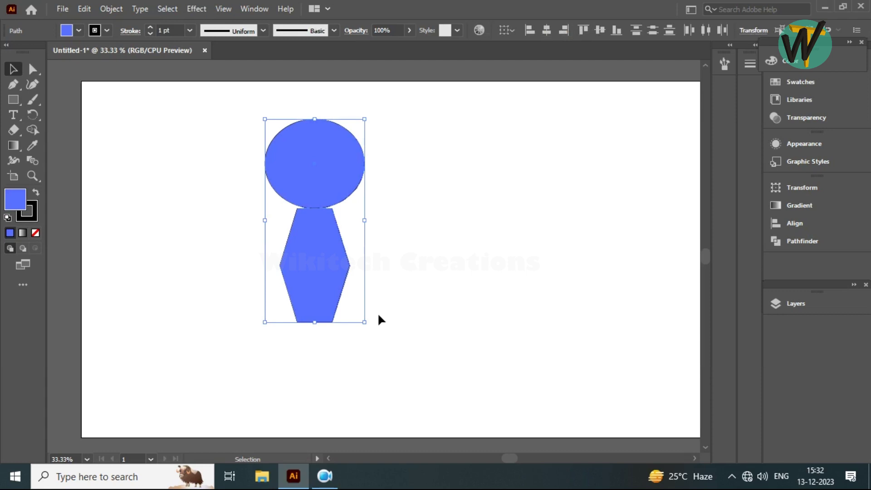
Group the oval head and hexagon body into a single blue figure
key("a")
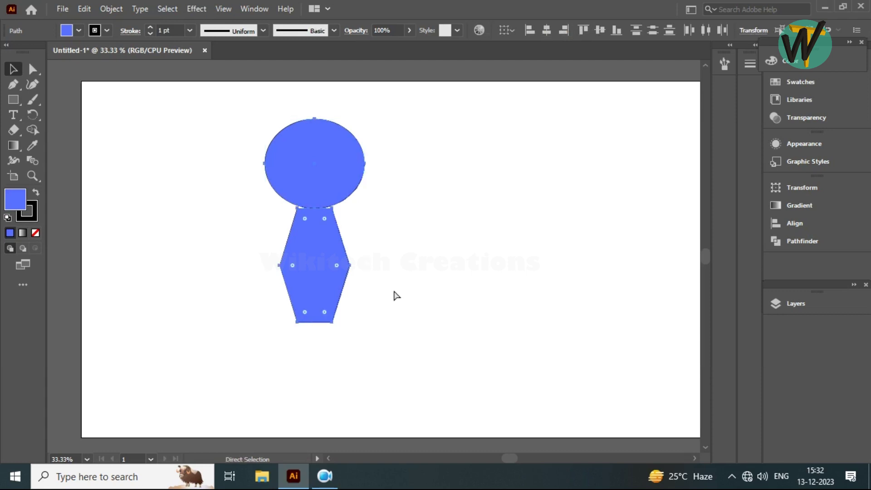
key("ctrl+g")
key("v")
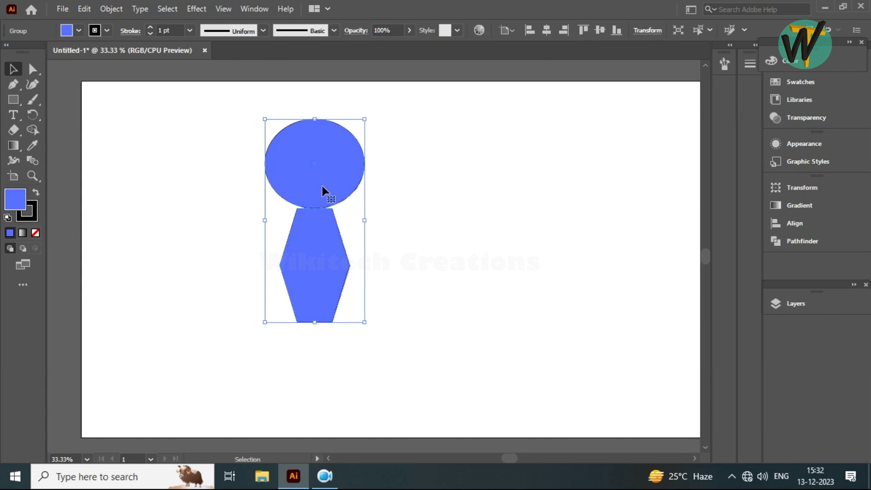
left_click(409, 162)
Reposition the grouped figure toward the left of the artboard and deselect it
left_click(340, 174)
left_click_drag(338, 173, 527, 181)
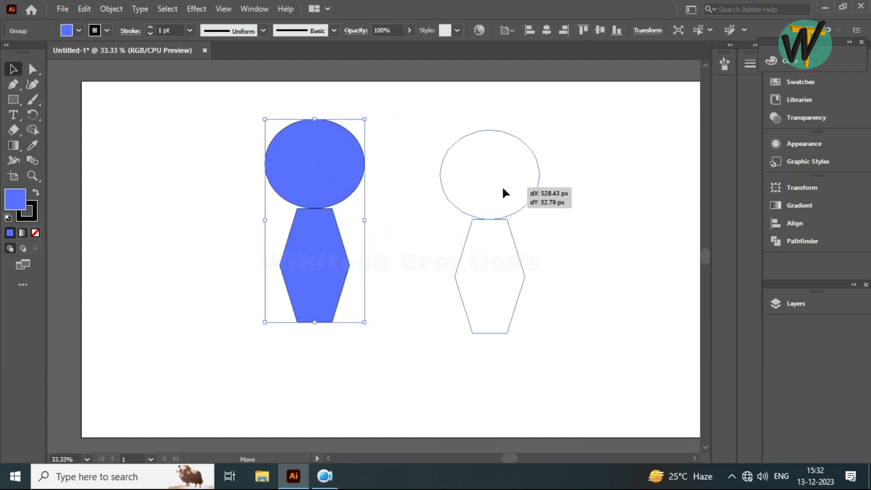
left_click(347, 210)
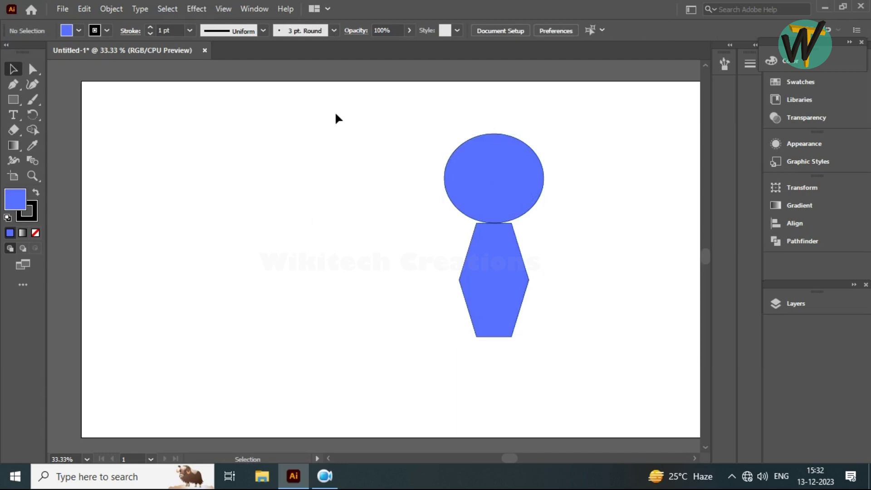
left_click(489, 208)
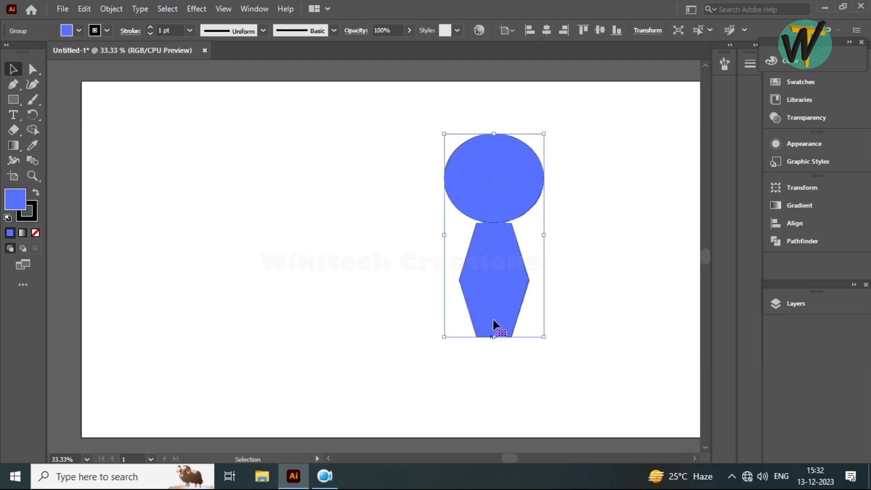
left_click_drag(505, 229, 315, 233)
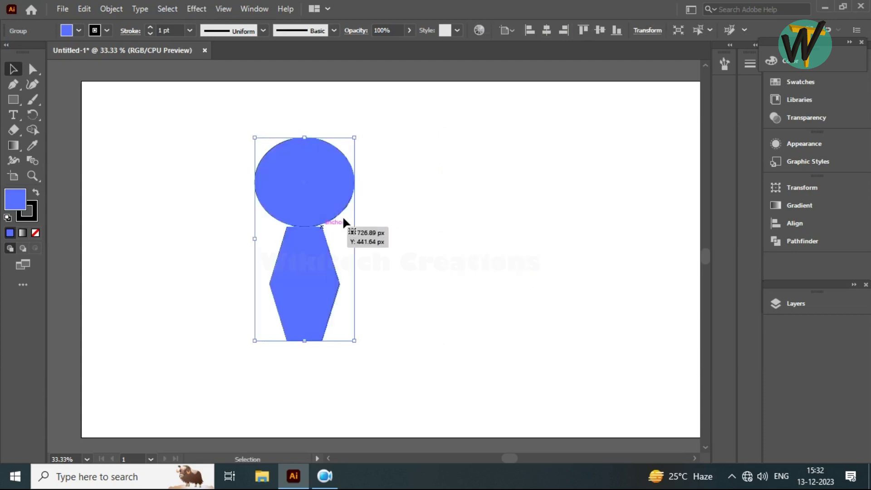
left_click(406, 207)
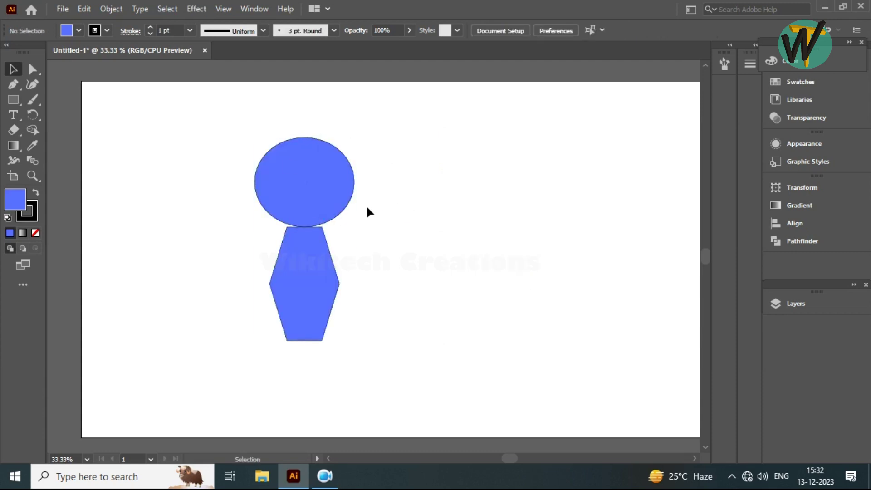
left_click_drag(296, 201, 385, 179)
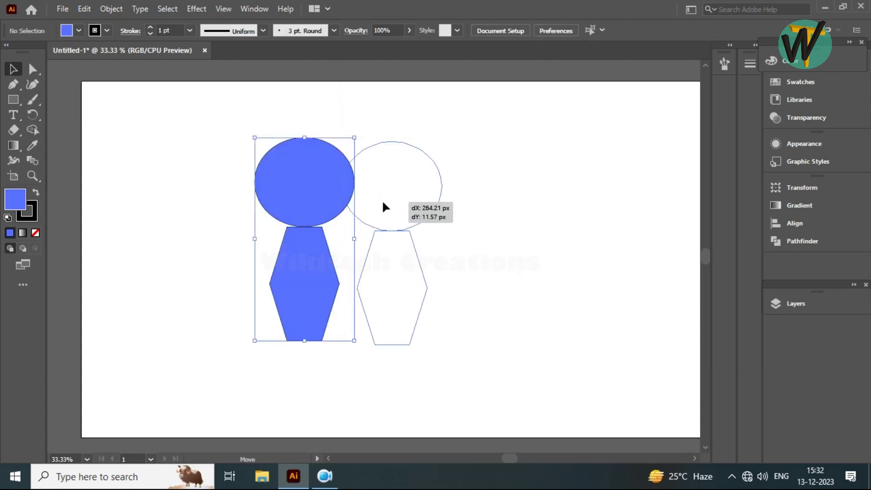
left_click_drag(394, 193, 380, 186)
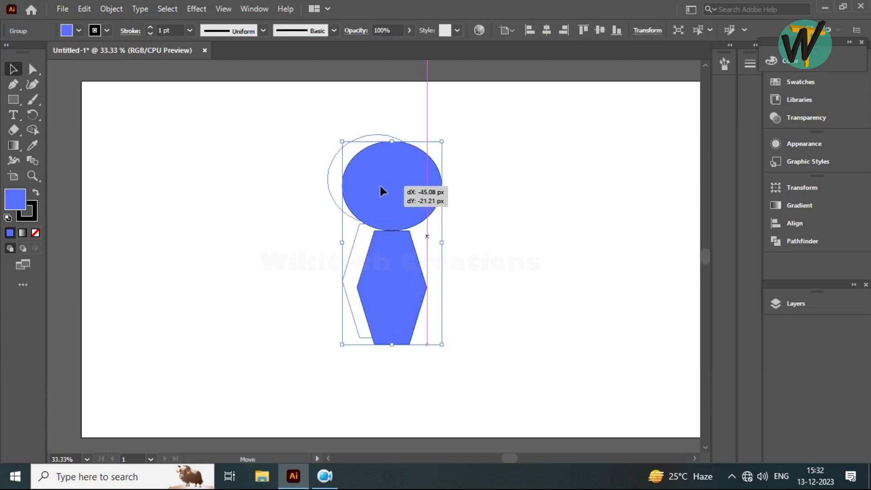
left_click(453, 155)
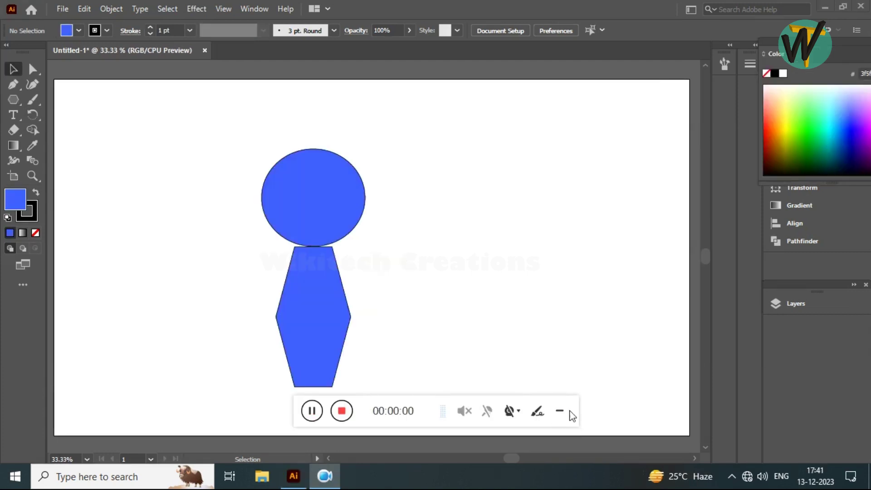
Select the whole blue figure and move it up and to the left
left_click(561, 413)
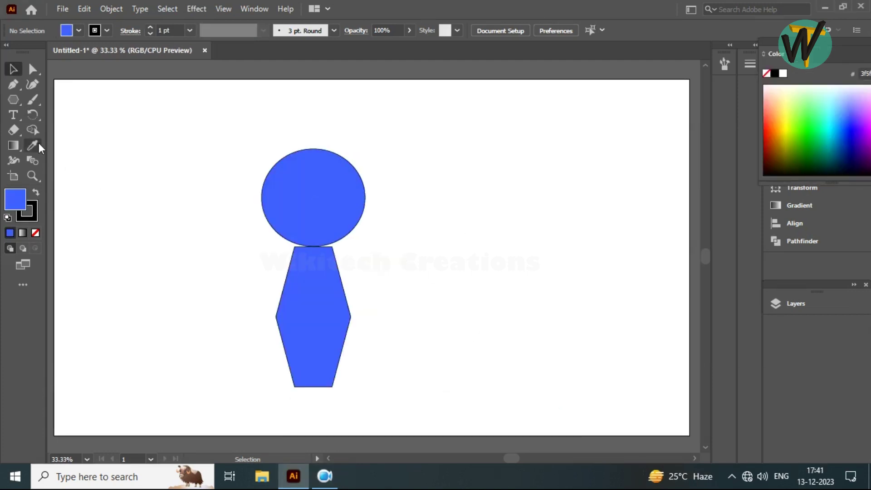
left_click_drag(236, 143, 461, 447)
key("a")
key("v")
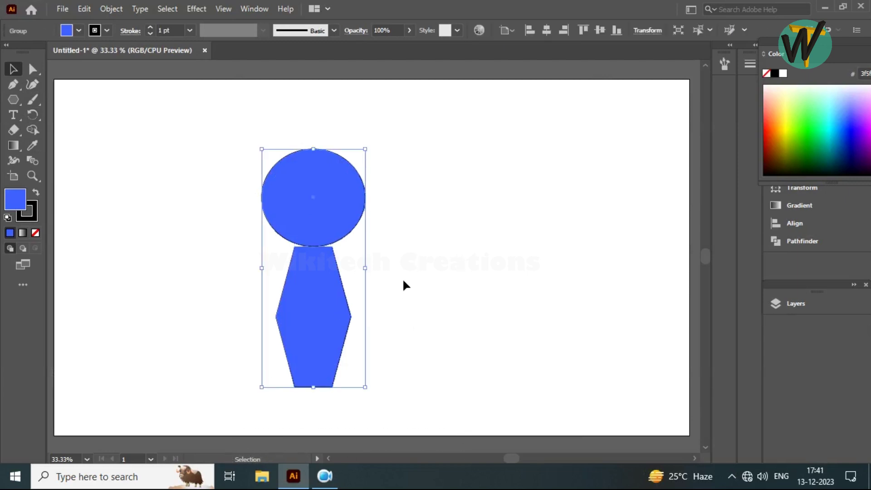
left_click(379, 253)
left_click(307, 233)
left_click_drag(307, 233, 263, 189)
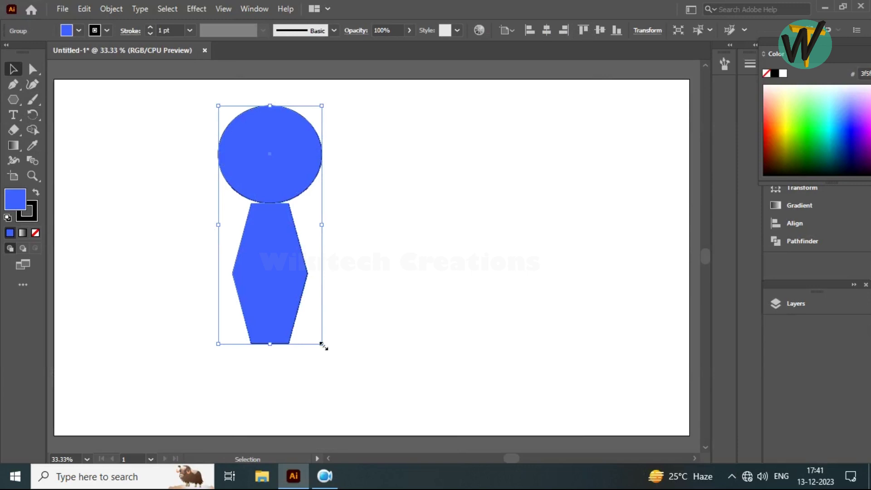
Scale the figure down and place a copy directly to its right
left_click_drag(323, 346, 275, 286)
left_click(255, 261)
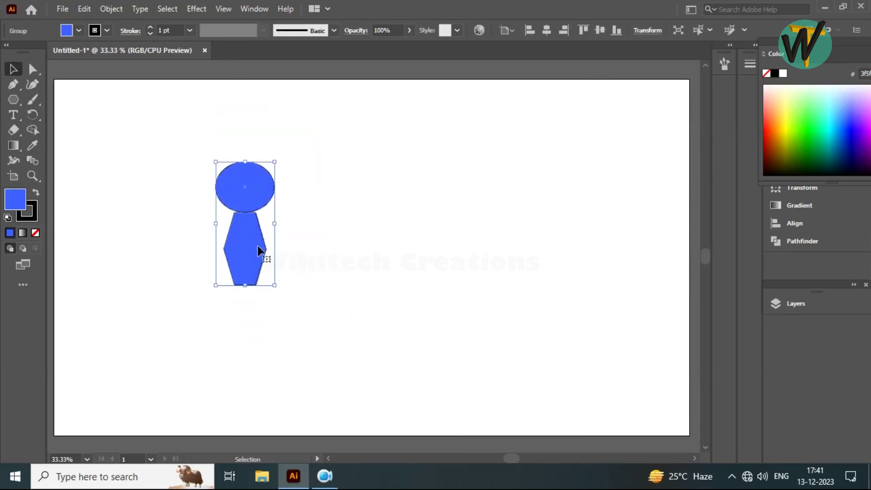
left_click_drag(249, 222, 305, 225)
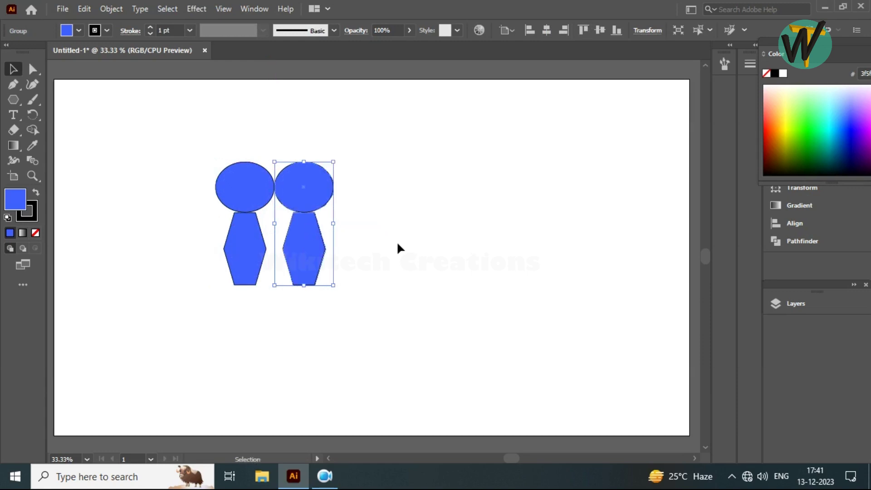
Repeat the copy with Ctrl+D to make six figures, then select all six
key("ctrl+d")
key("ctrl+d")
key("ctrl+d")
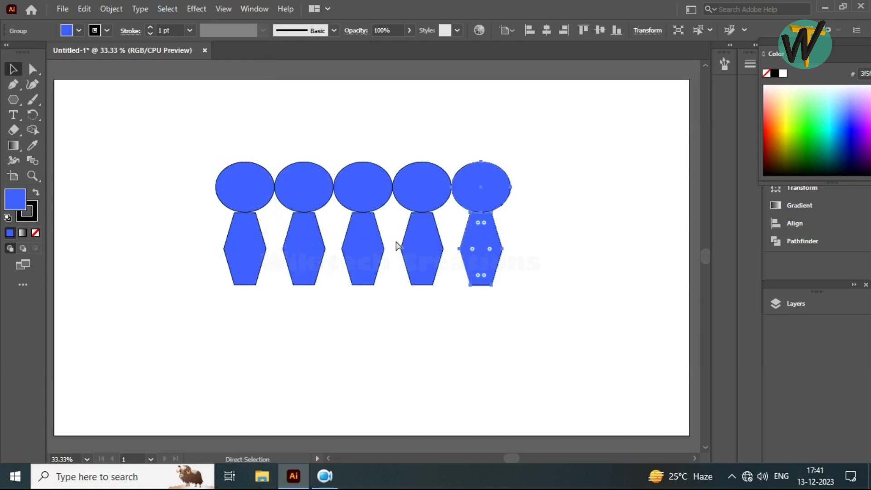
key("ctrl+d")
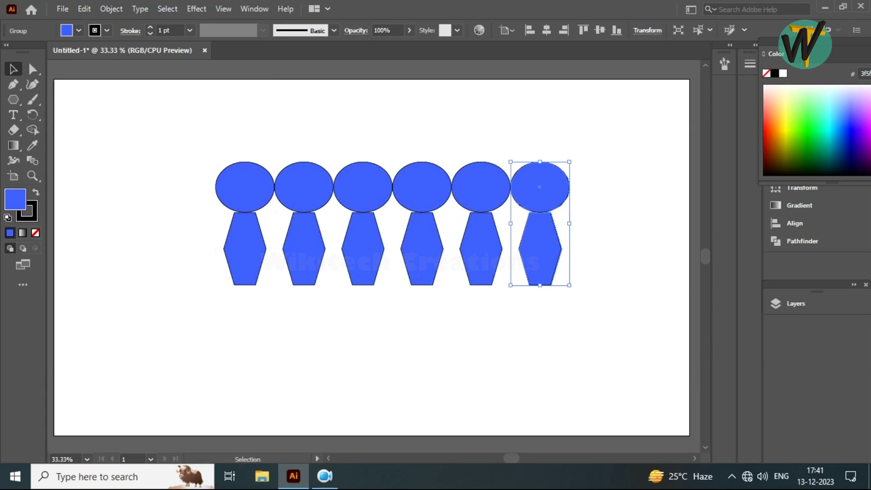
left_click_drag(388, 352, 391, 350)
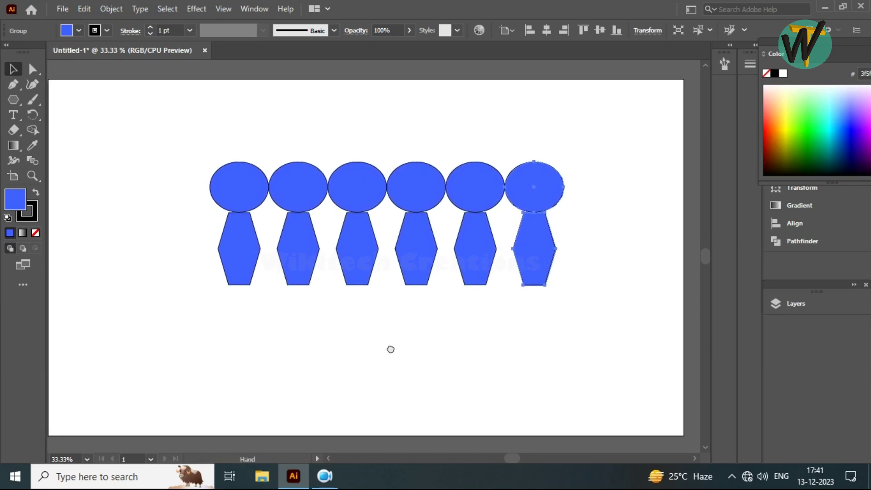
left_click_drag(591, 285, 234, 233)
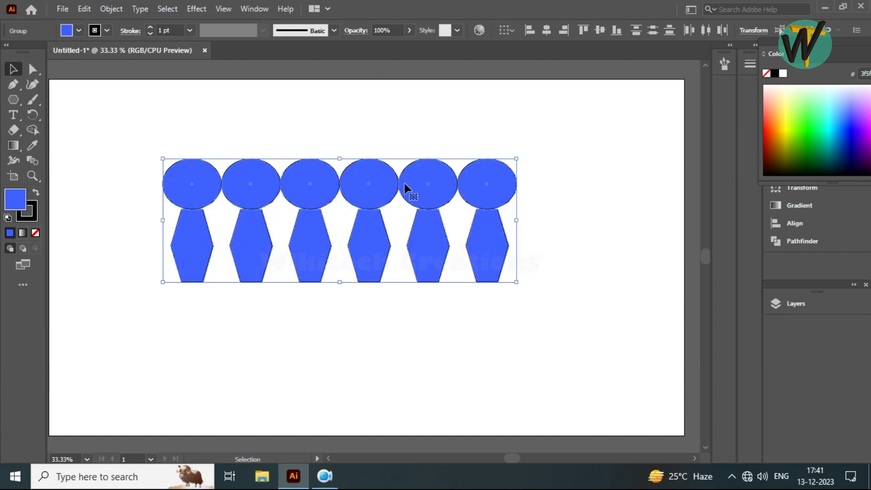
right_click(375, 197)
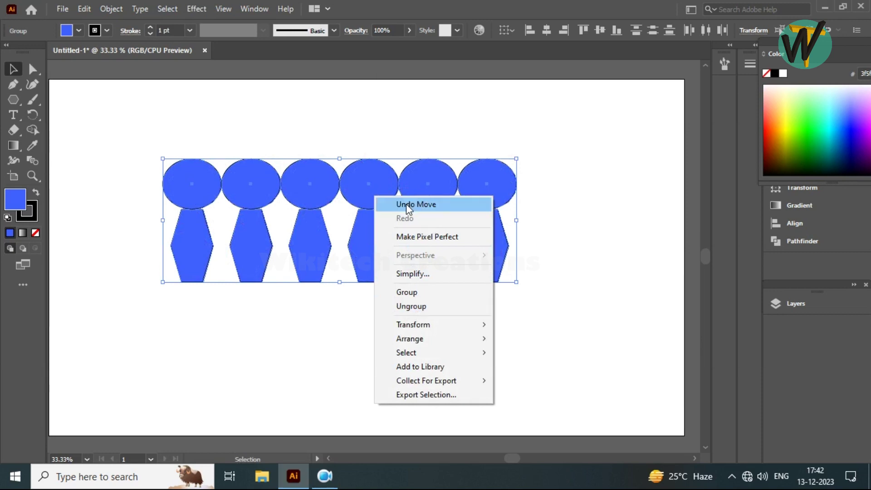
mouse_move(413, 325)
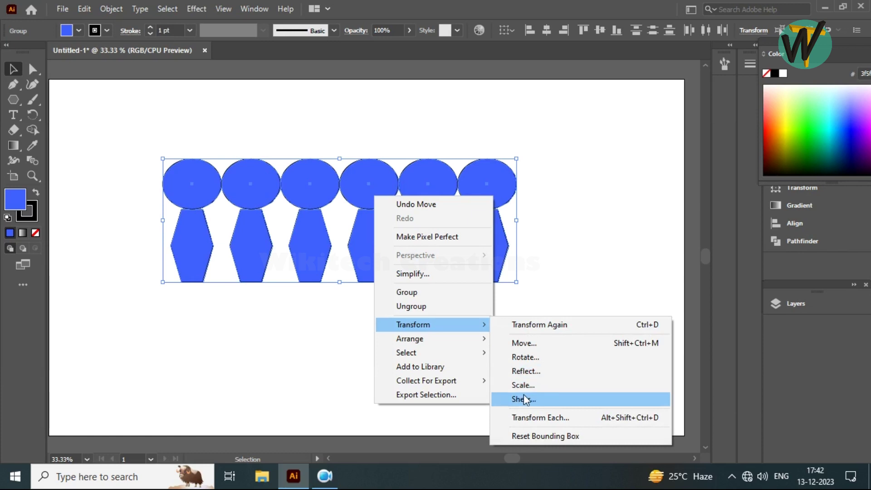
left_click(560, 411)
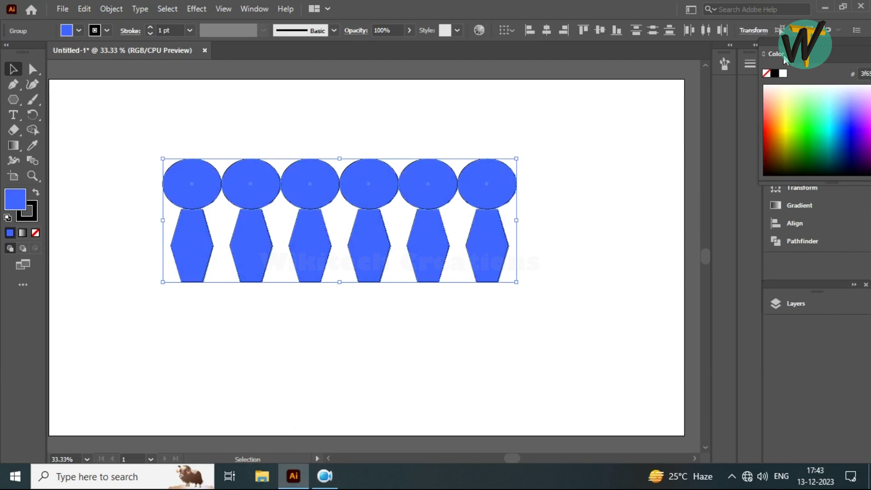
mouse_move(794, 51)
left_mouse_down()
mouse_move(585, 74)
mouse_move(708, 88)
left_mouse_up()
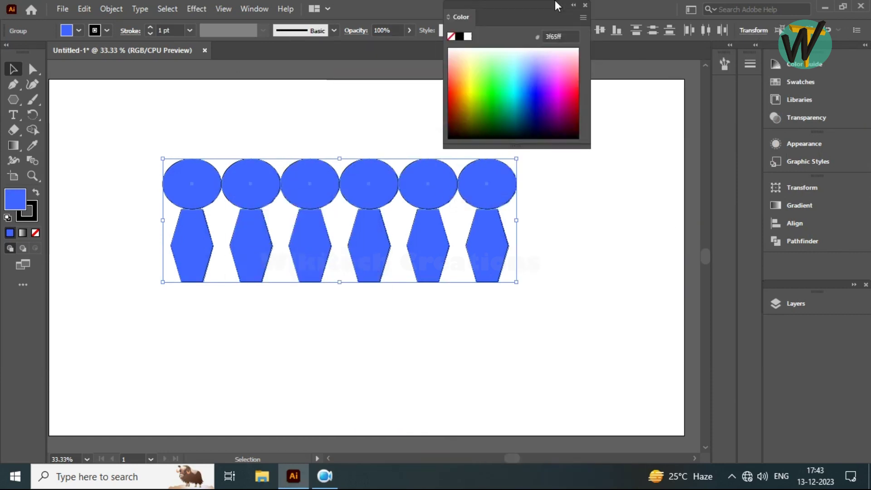
Open the Color panel and try crimson and magenta fills on the figures
left_click_drag(709, 89, 748, 60)
left_click(777, 65)
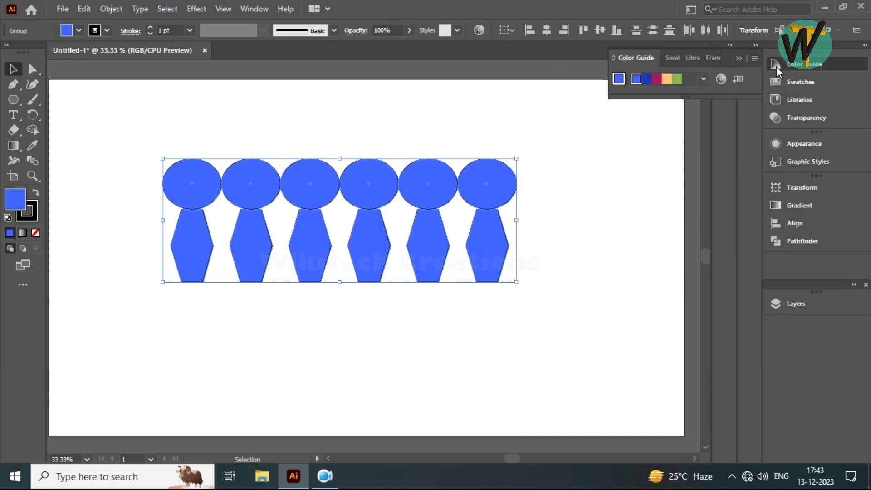
left_click(738, 58)
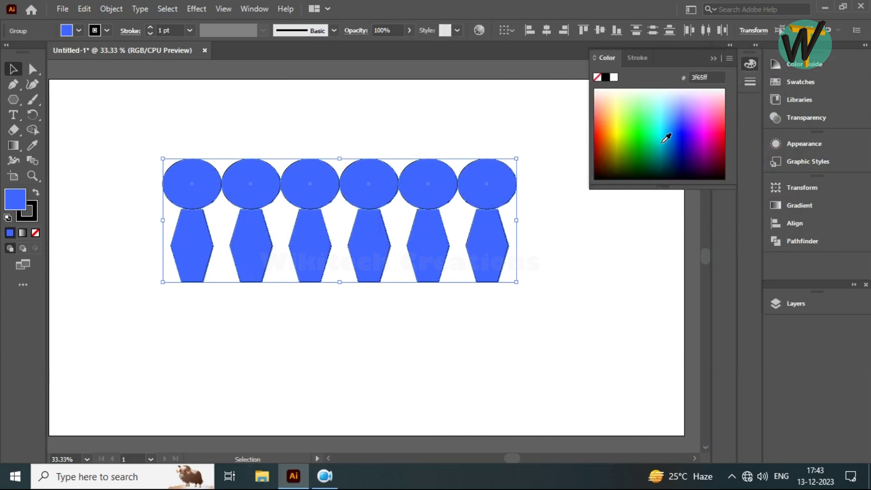
left_click(721, 136)
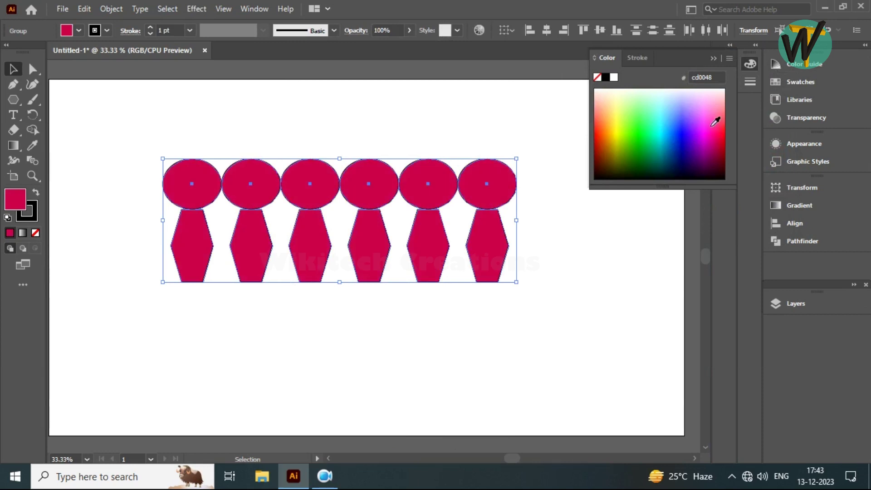
left_click(713, 126)
left_click(646, 133)
Settle on a bright yellow fill, close the Color panel and deselect
left_click(630, 118)
left_click(640, 138)
left_click(625, 139)
left_click(616, 111)
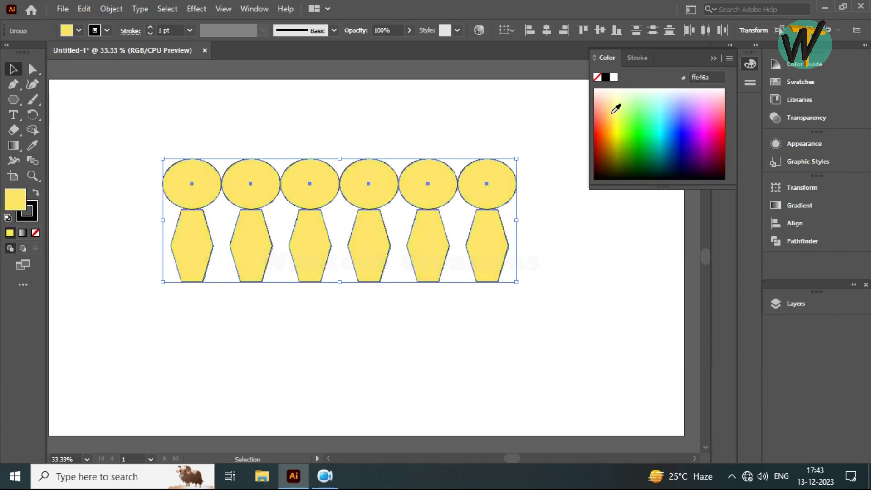
left_click(620, 117)
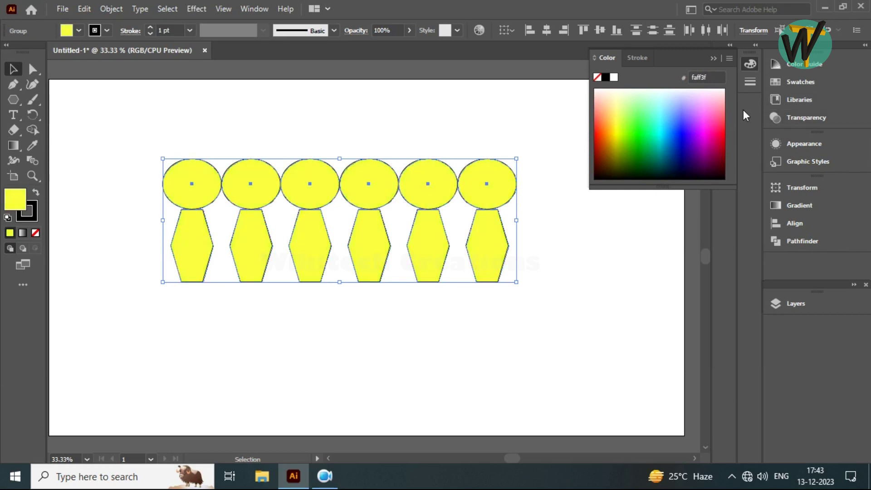
left_click(616, 126)
left_click(710, 59)
left_click(591, 133)
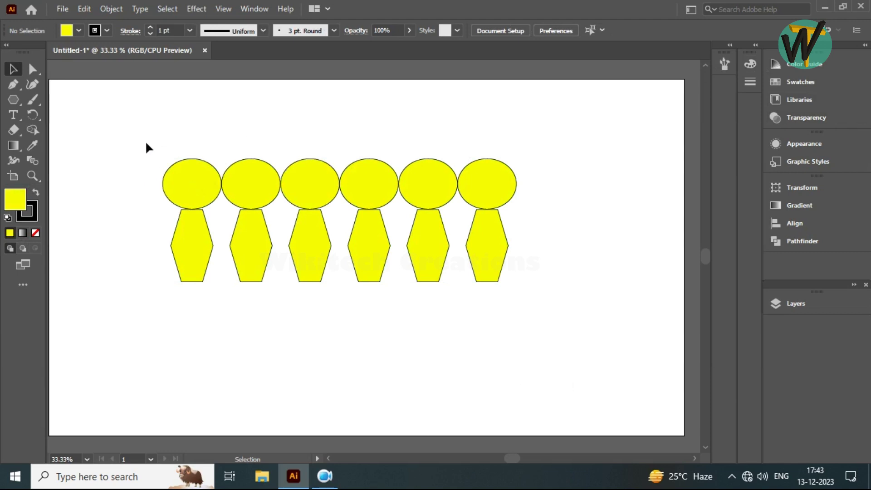
Select the rightmost yellow figure and tilt and shift it
left_click_drag(142, 150, 488, 322)
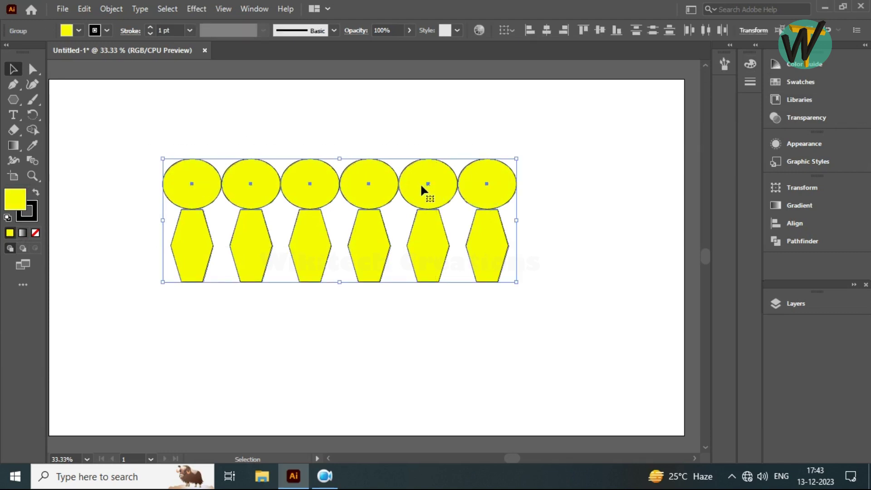
left_click(576, 198)
left_click(495, 195)
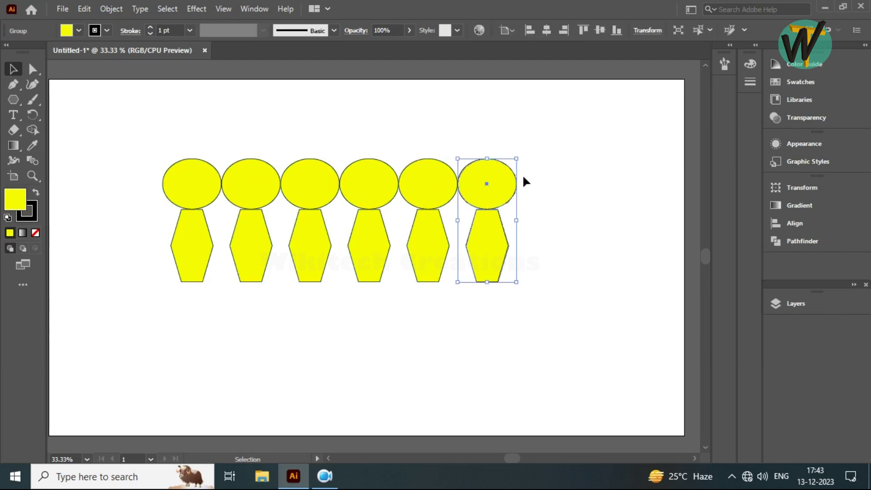
left_click_drag(522, 156, 543, 187)
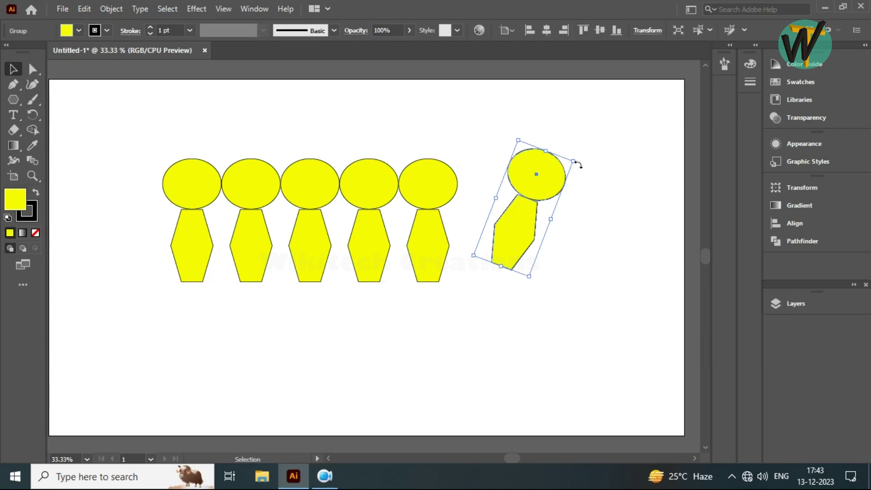
mouse_move(577, 164)
left_mouse_down()
mouse_move(586, 175)
mouse_move(568, 167)
left_mouse_up()
Undo the tilt and move, leaving the rightmost figure upright and selected
key("a")
key("ctrl+z")
key("ctrl+z")
key("ctrl+z")
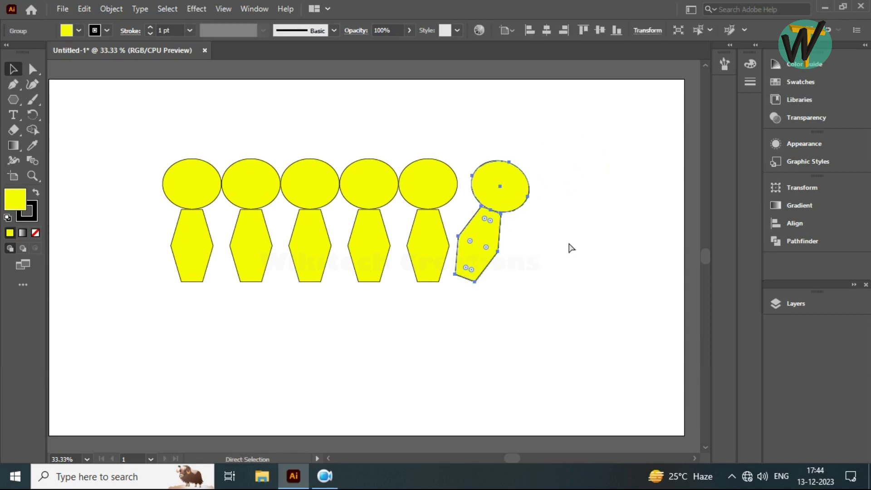
key("ctrl+z")
key("v")
left_click(557, 241)
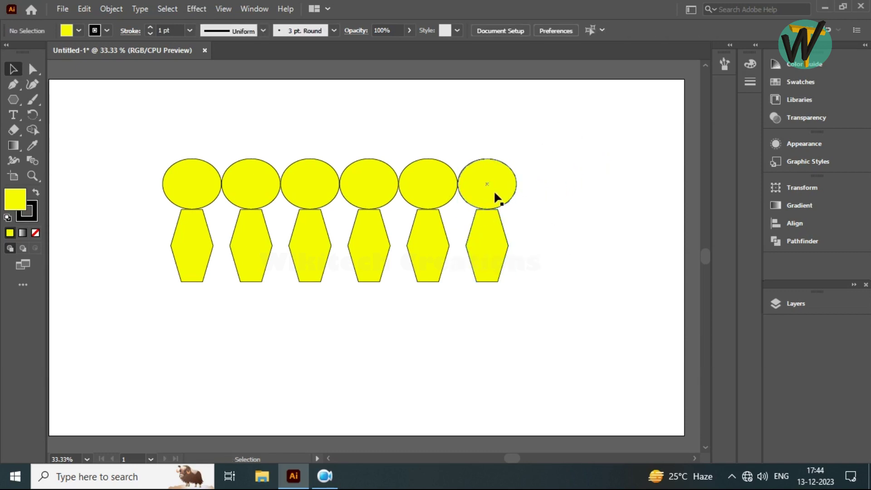
right_click(493, 190)
left_click(480, 189)
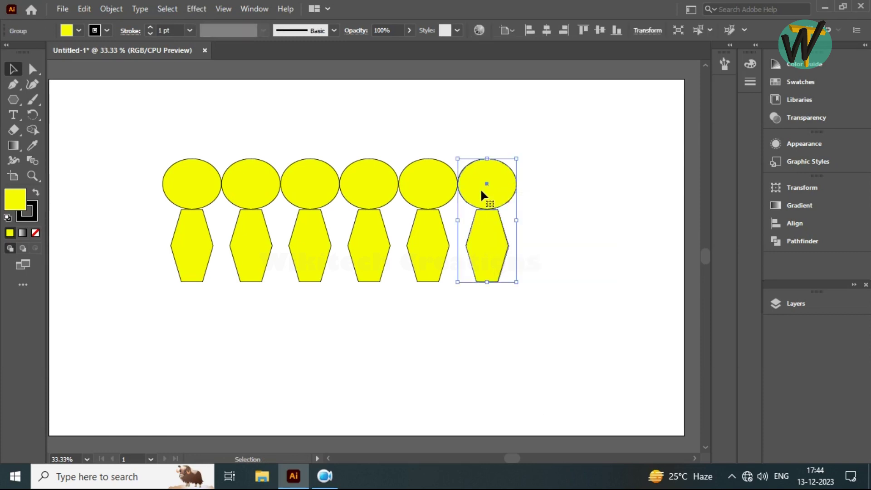
Reflect the rightmost figure across a 290° angled axis
right_click(488, 232)
mouse_move(525, 374)
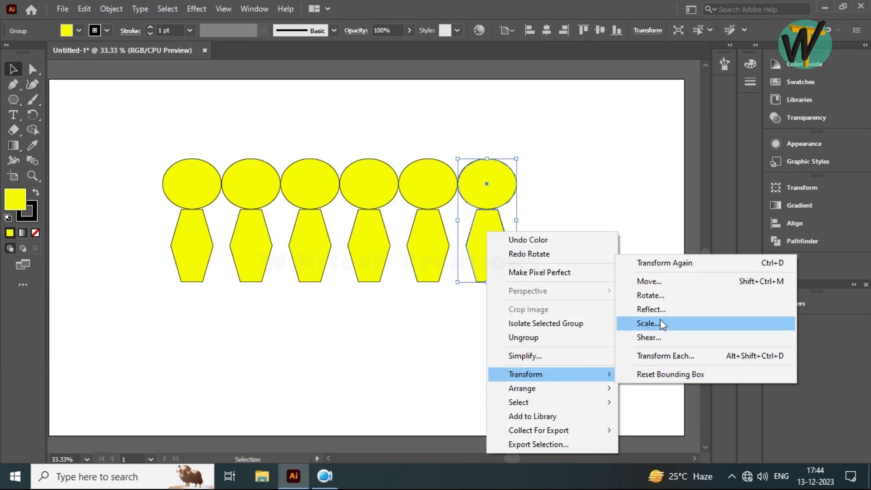
left_click(650, 311)
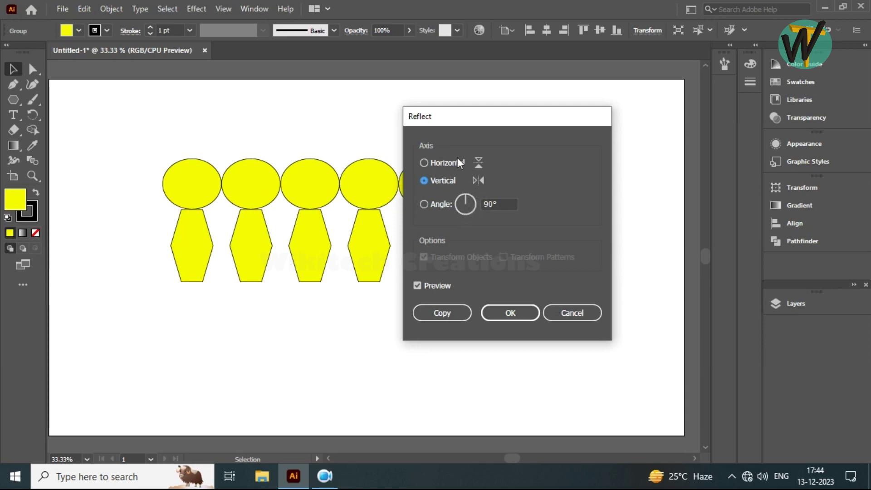
right_click(552, 175)
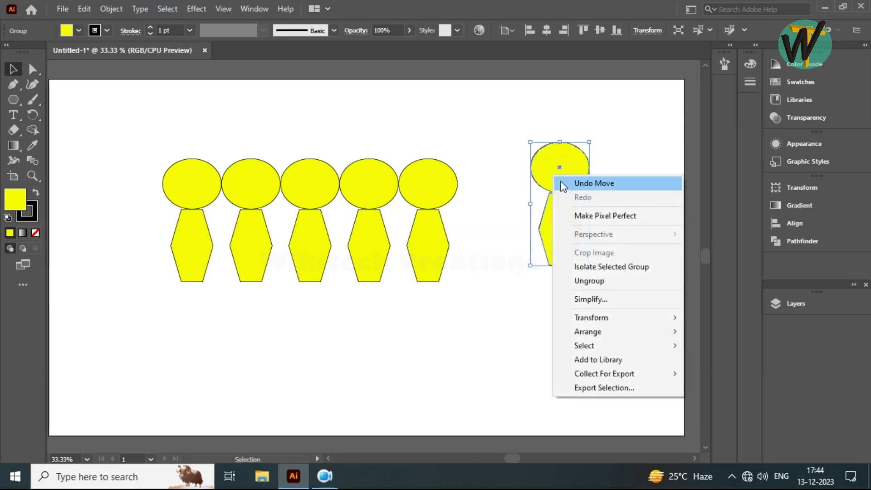
mouse_move(591, 317)
left_click(713, 363)
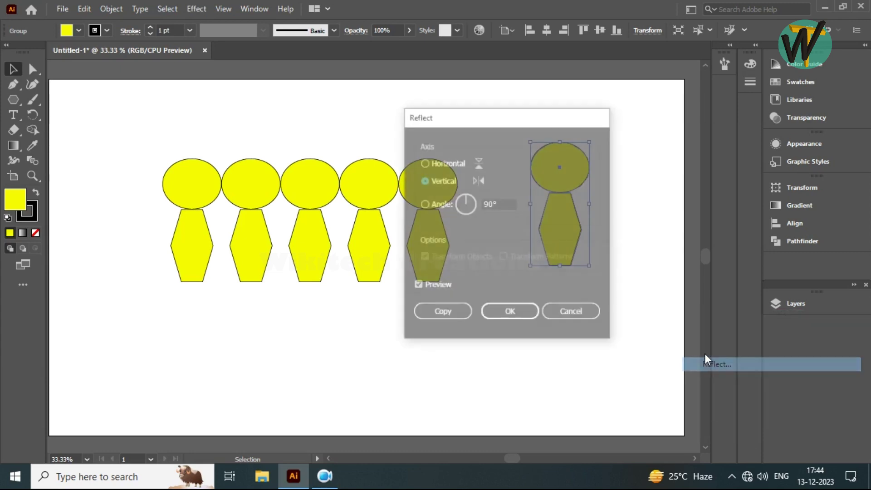
left_click(435, 162)
left_click(435, 180)
left_click(470, 212)
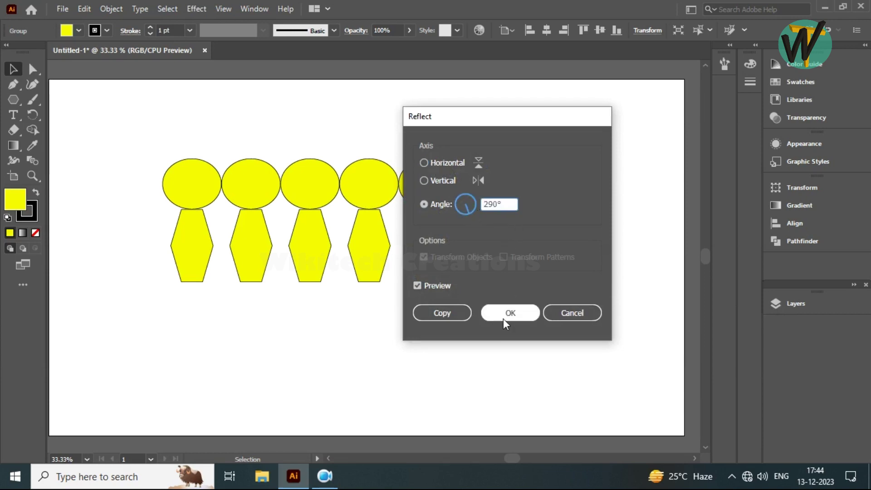
left_click(503, 318)
right_click(564, 224)
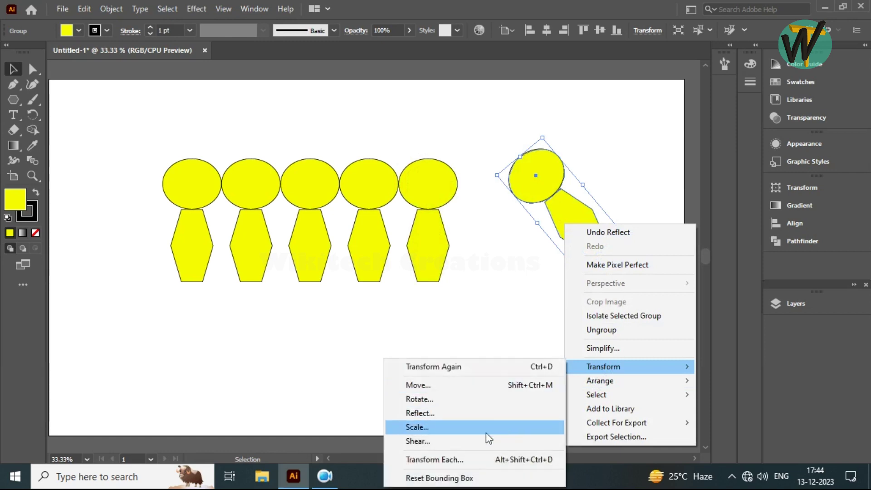
Reflect the figure again at 18°, putting the hexagon body above the oval head
left_click(436, 414)
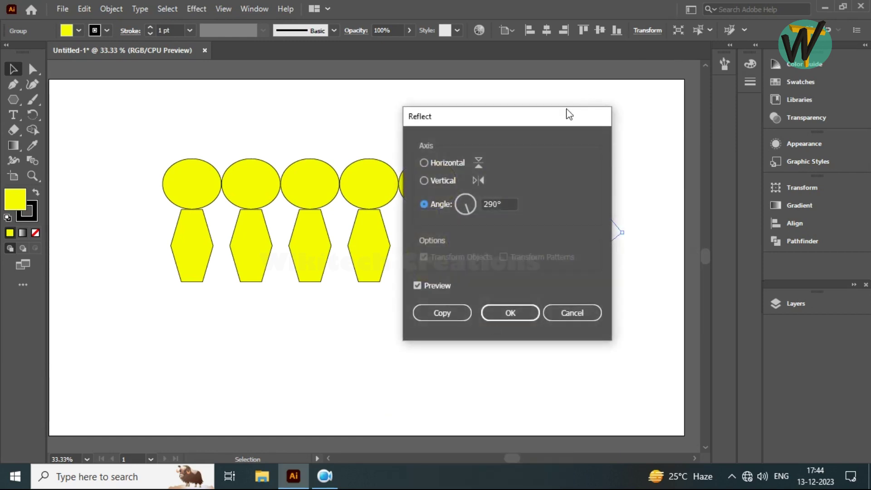
left_click_drag(568, 113, 321, 126)
left_click(213, 225)
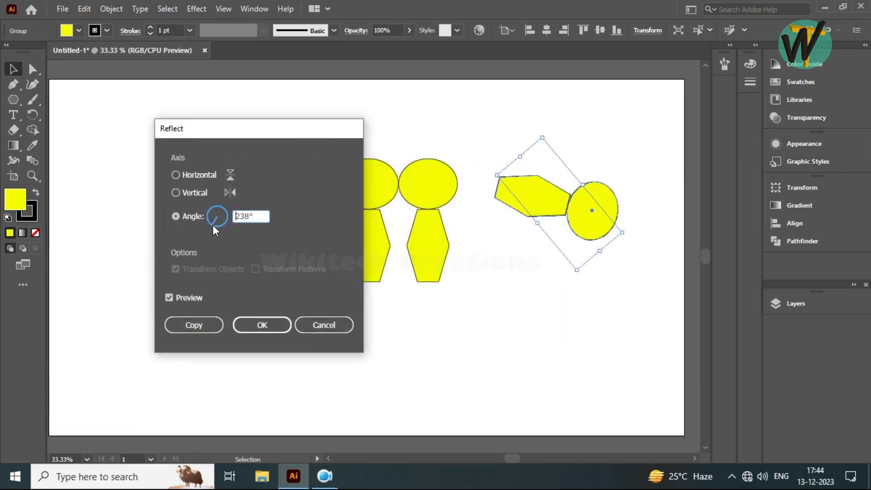
left_click(211, 220)
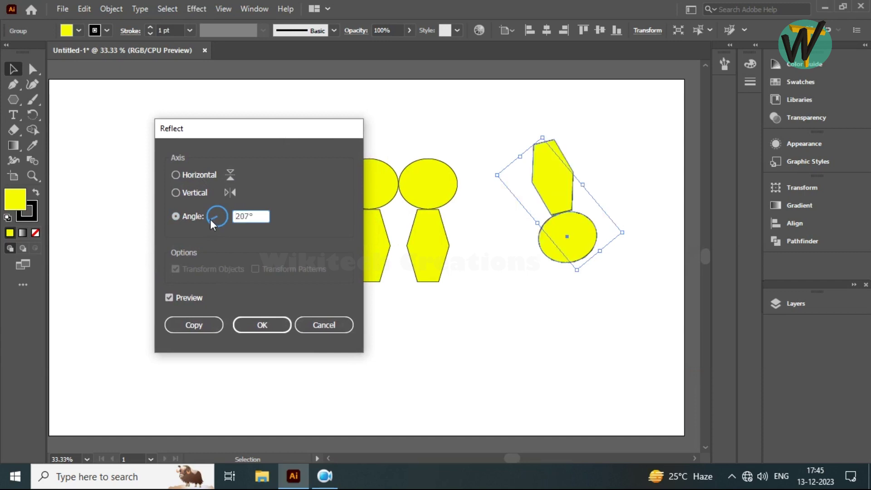
left_click(208, 215)
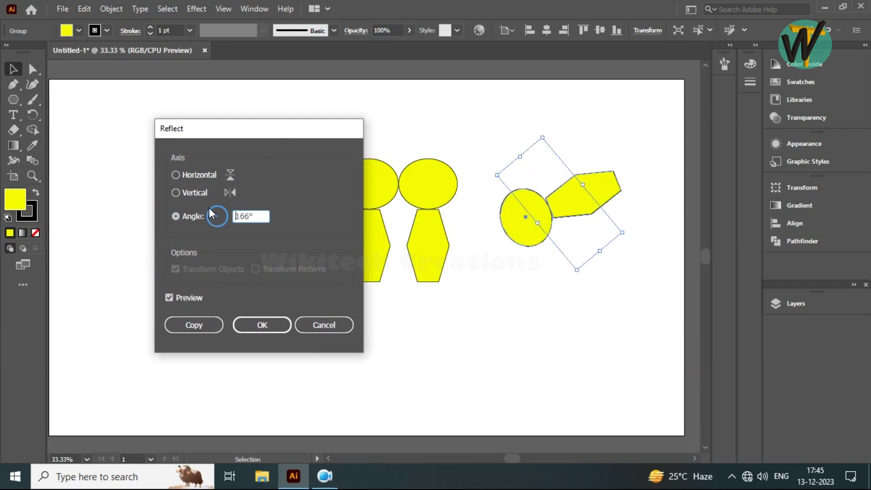
left_click(214, 210)
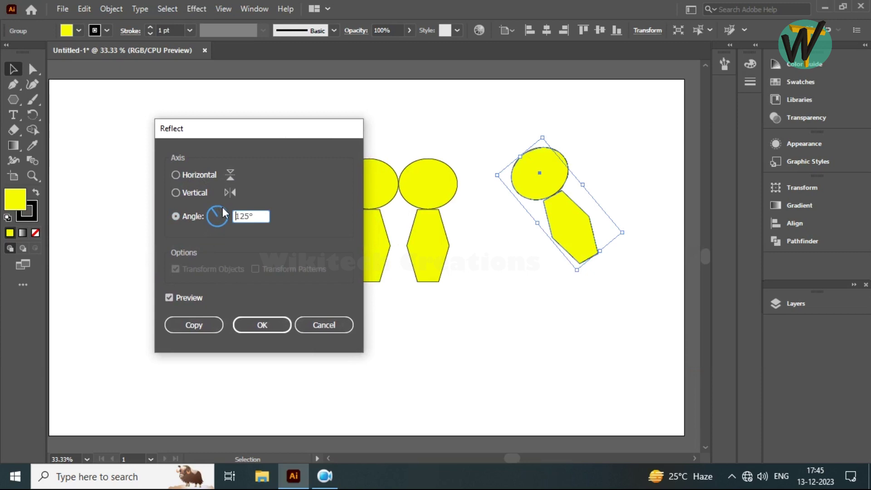
left_click(224, 215)
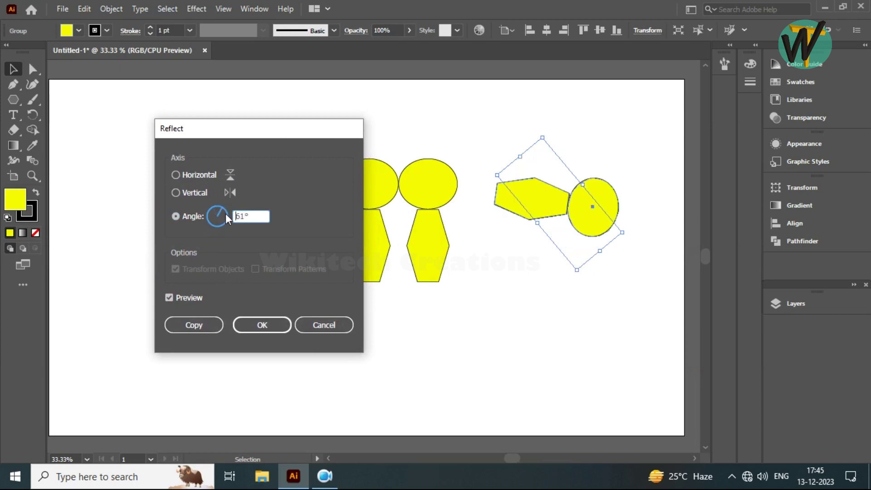
left_click(227, 218)
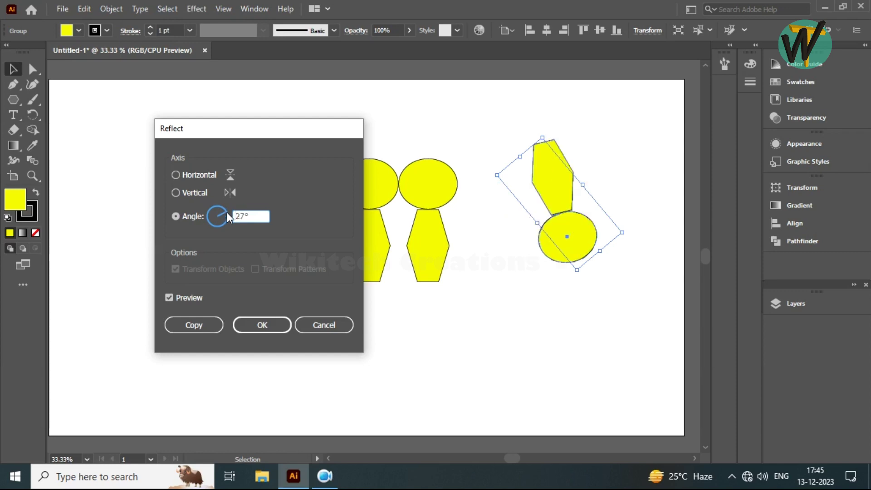
left_click(228, 216)
left_click(227, 214)
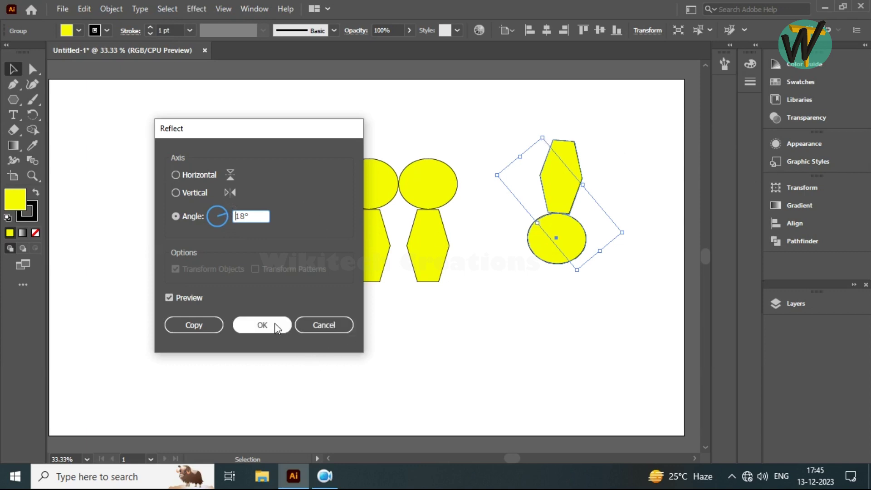
left_click(262, 325)
left_click(657, 126)
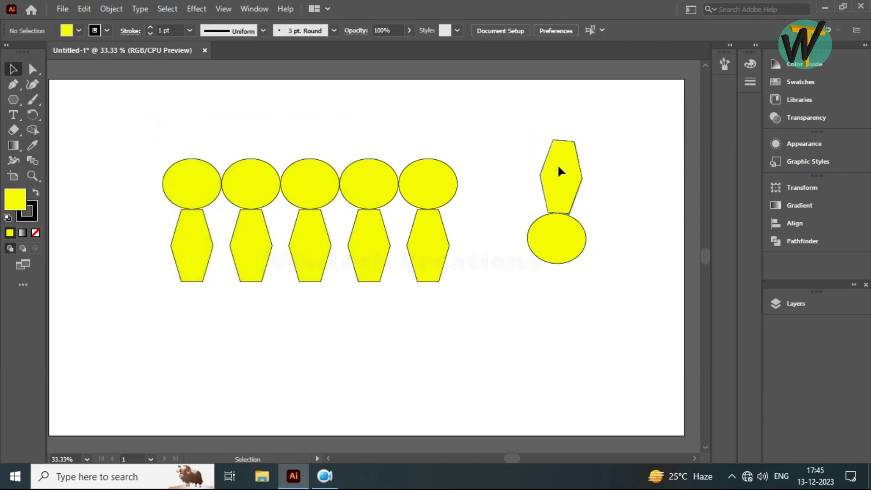
Move the separated figure onto the fifth figure and rotate it upright
right_click(558, 167)
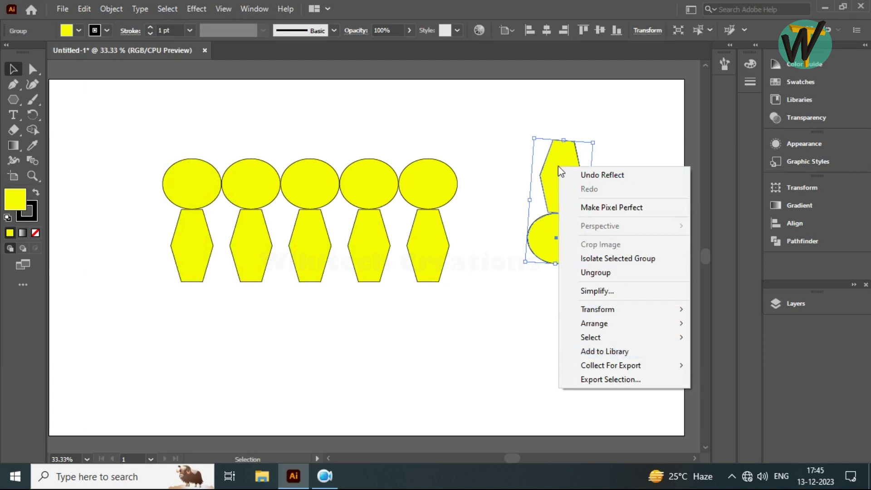
left_click(561, 171)
mouse_move(562, 172)
left_mouse_down()
mouse_move(443, 176)
mouse_move(443, 195)
left_mouse_up()
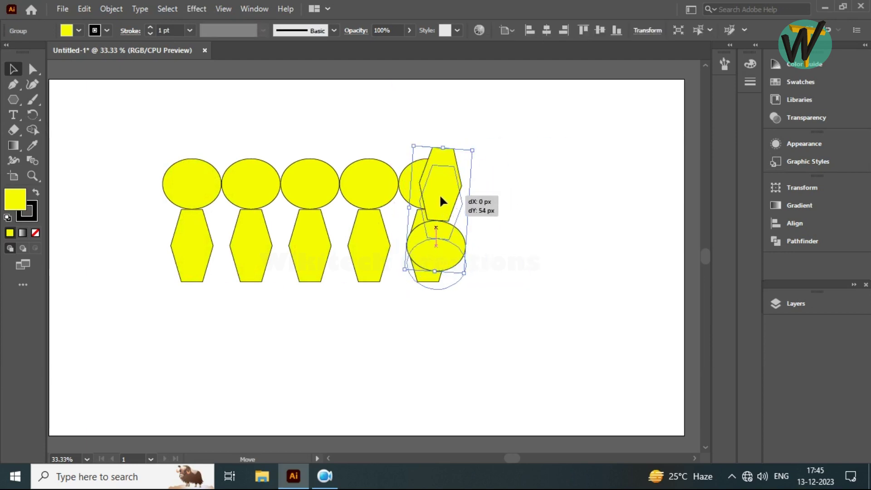
mouse_move(480, 168)
left_mouse_down()
mouse_move(404, 284)
mouse_move(456, 250)
left_mouse_up()
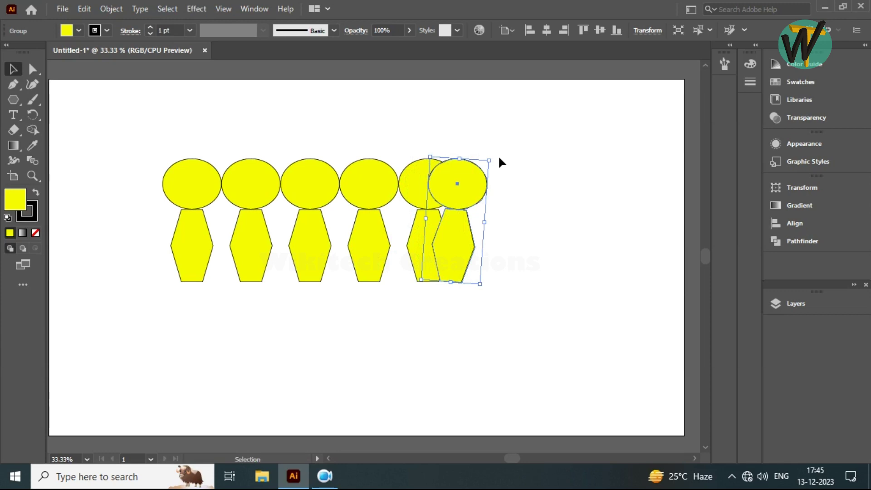
left_click_drag(495, 157, 490, 149)
left_click_drag(493, 153, 497, 164)
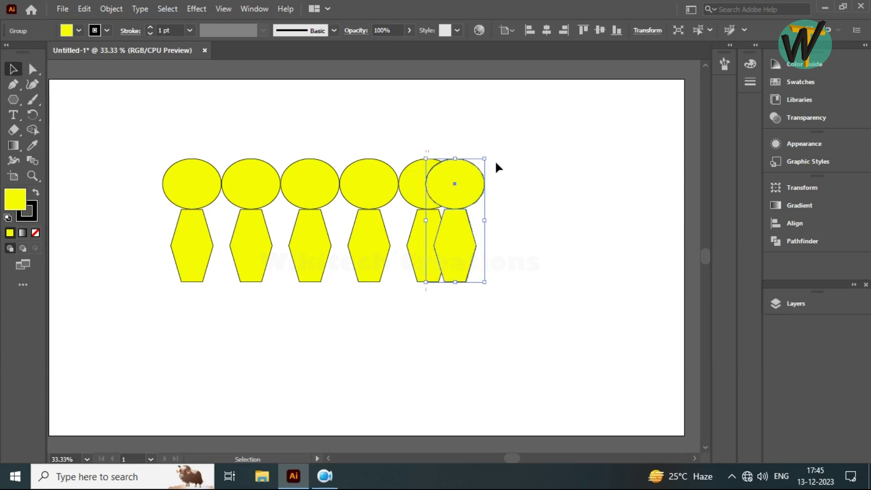
Fill the sixth figure with blue 1ca5ff
left_click(750, 63)
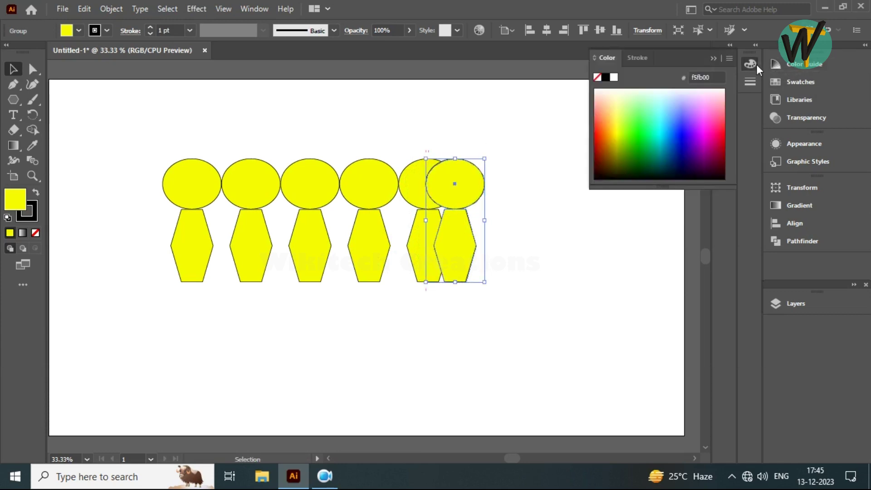
left_click(672, 122)
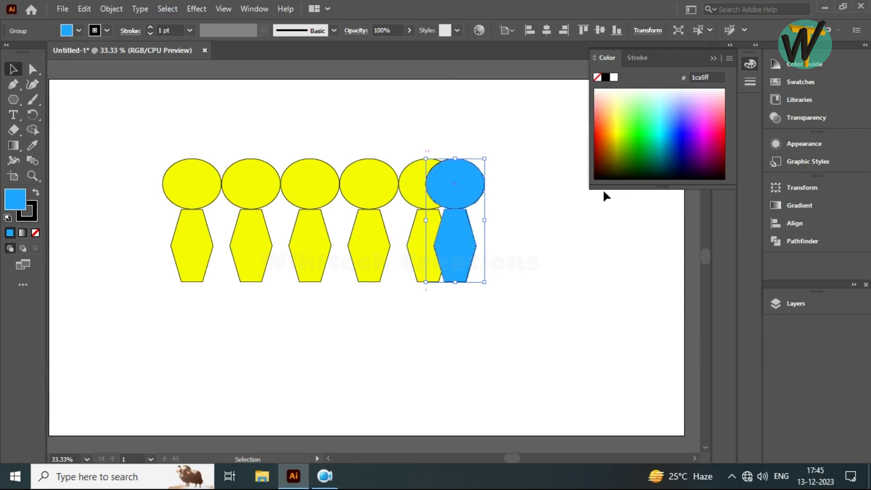
left_click(515, 173)
left_click(472, 196)
Send the blue figure to the back, behind the fifth yellow figure
right_click(461, 210)
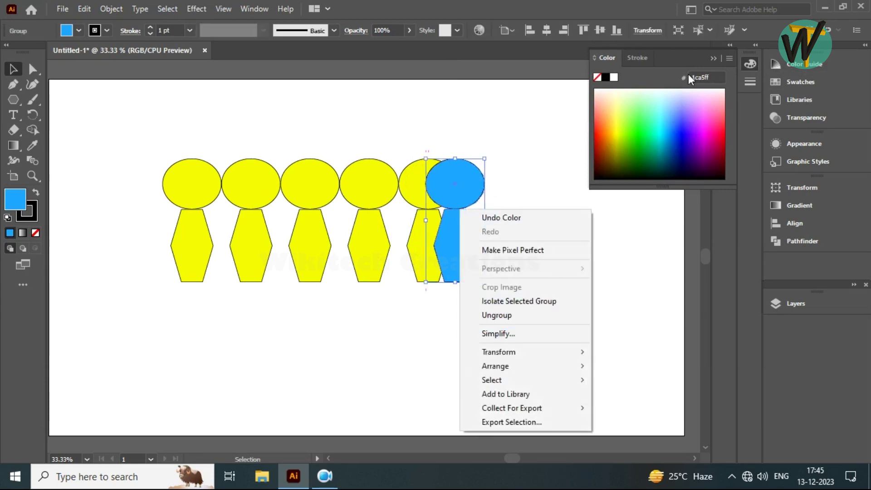
left_click(720, 61)
right_click(445, 193)
mouse_move(480, 347)
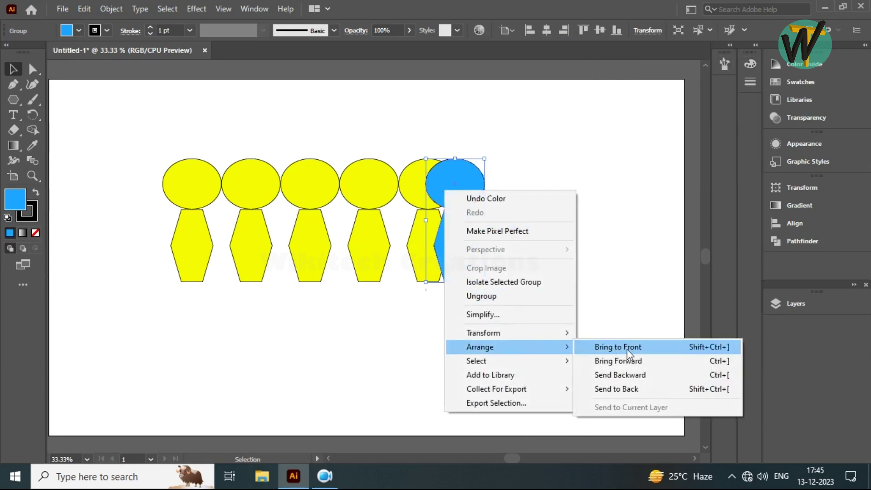
left_click(624, 393)
left_click(518, 189)
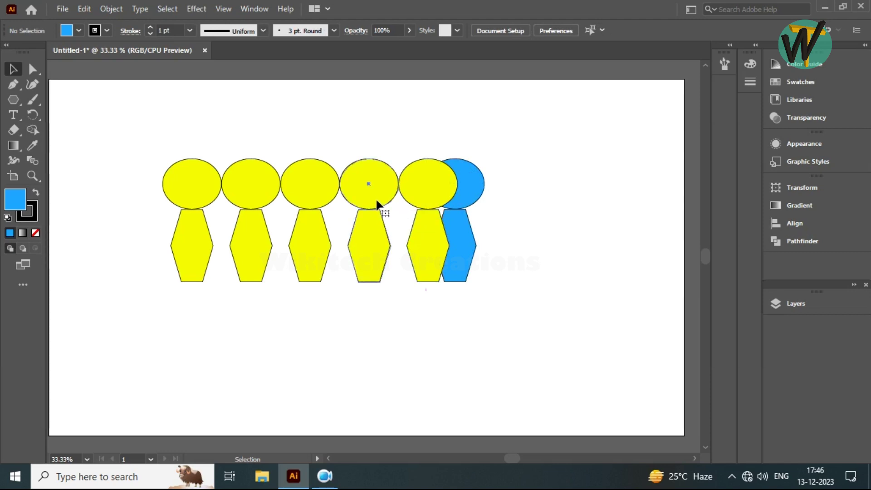
Shift the fourth figure right and colour the overlapping figure blue 2677ff
left_click_drag(371, 192, 406, 199)
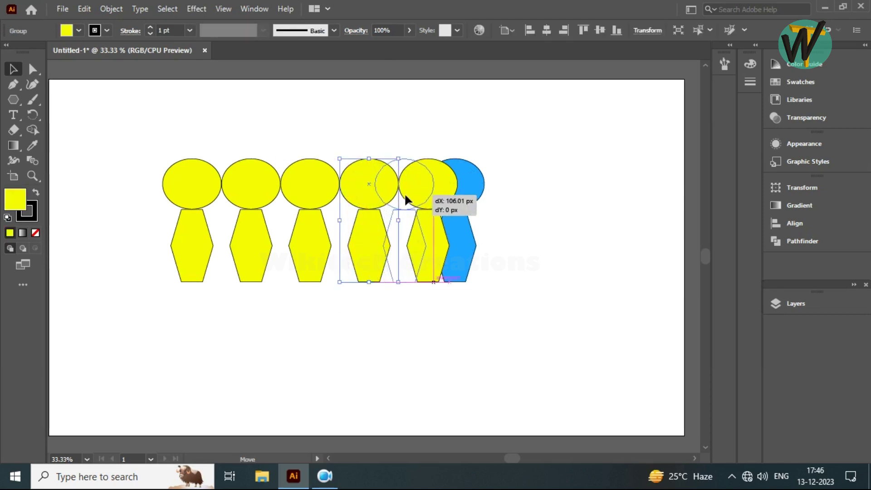
left_click_drag(406, 200, 403, 200)
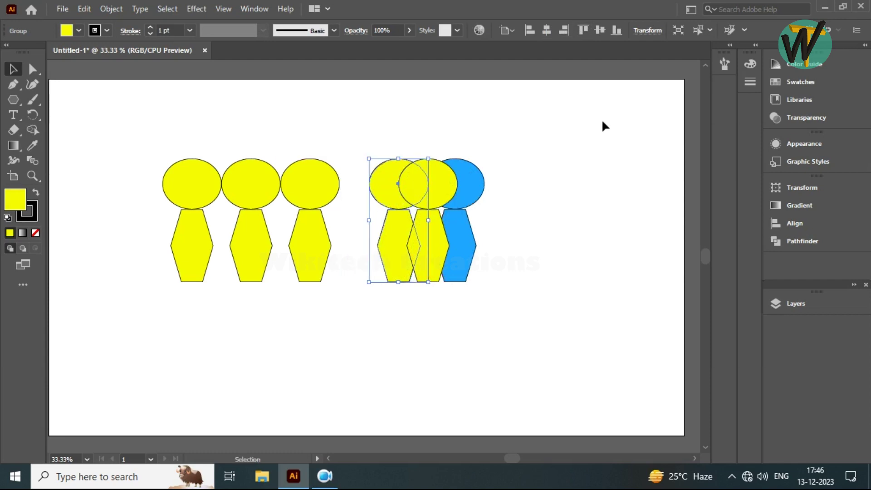
left_click(750, 64)
left_click(672, 116)
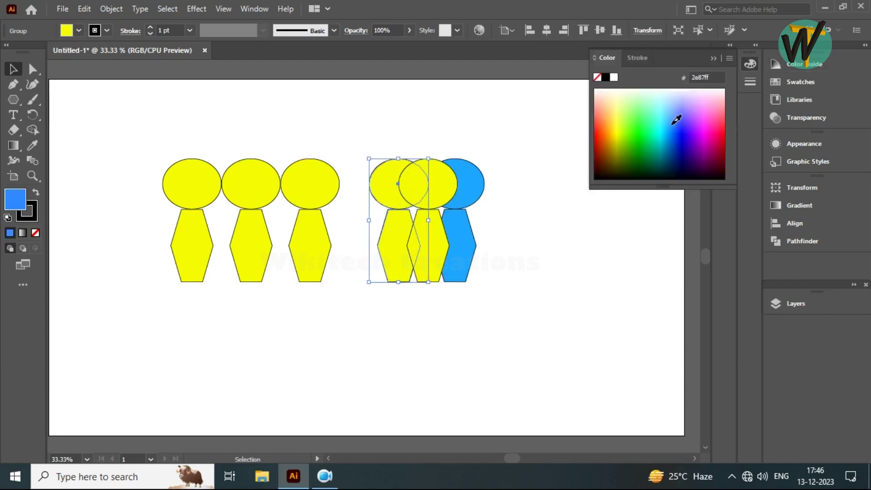
left_click(474, 129)
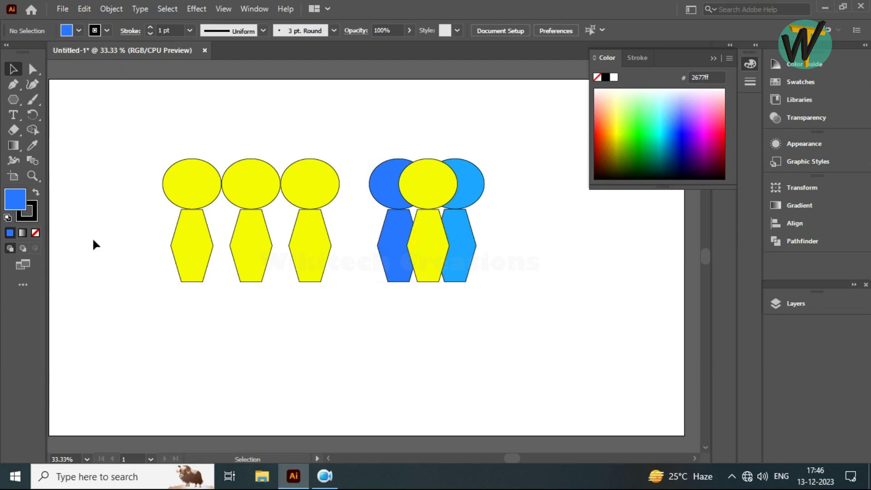
Slide the third and second yellow figures right against the row
left_click_drag(302, 200, 345, 196)
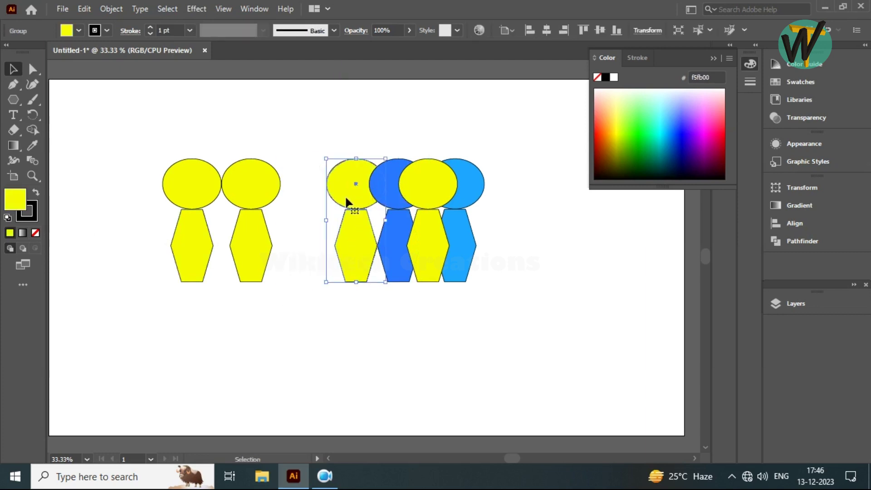
left_click(306, 130)
left_click_drag(251, 200, 317, 199)
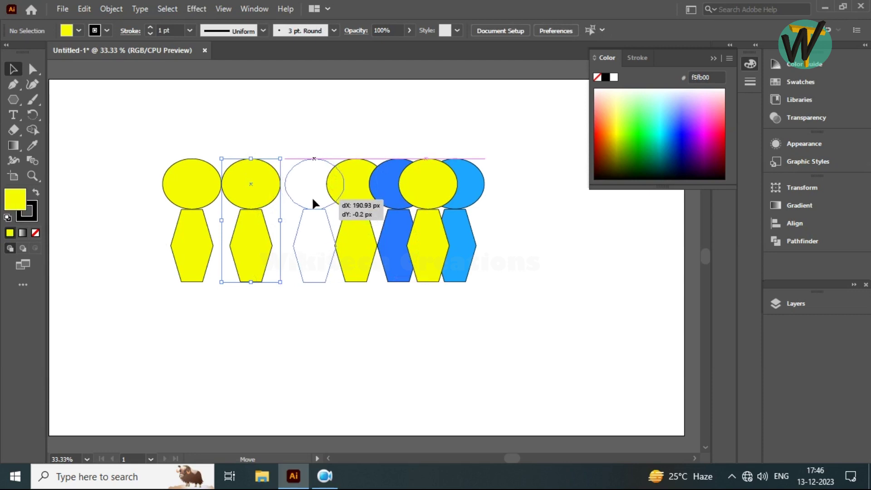
left_click_drag(318, 198, 312, 198)
left_click(303, 127)
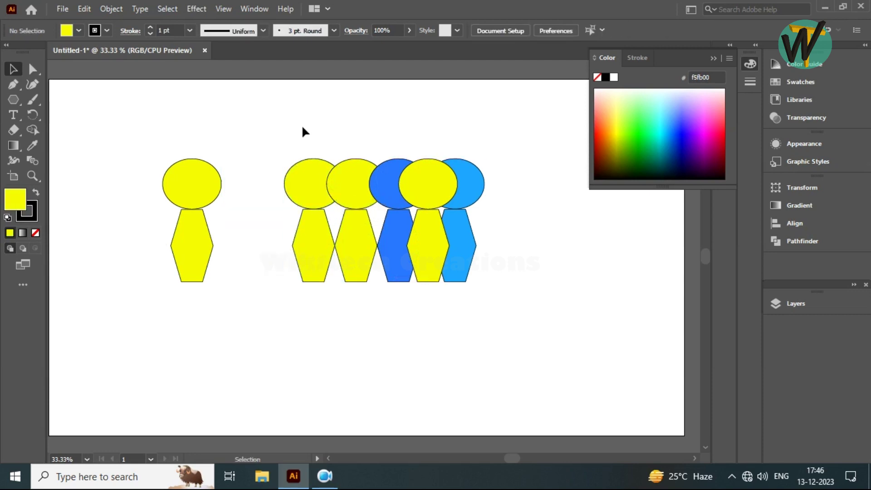
Make the leftmost figure purple 7674ff, add the last yellow figure, and scale everything down
left_click(317, 188)
left_click(686, 108)
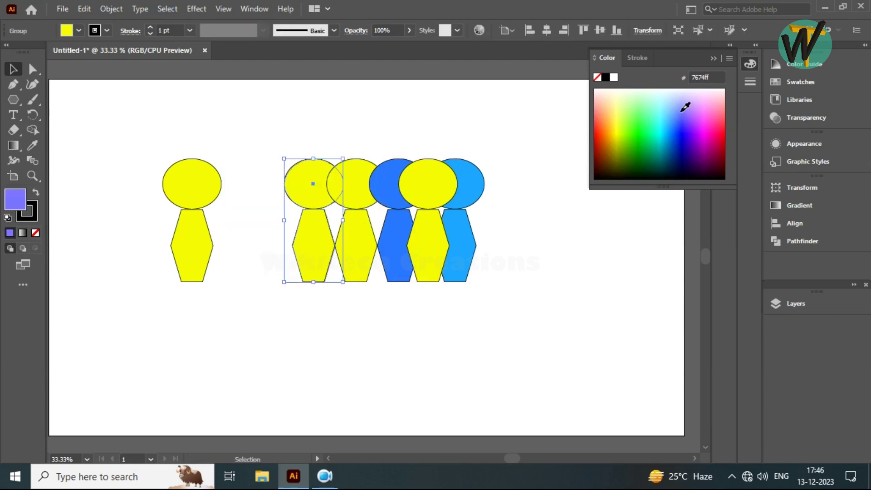
left_click(429, 115)
left_click_drag(185, 192, 260, 191)
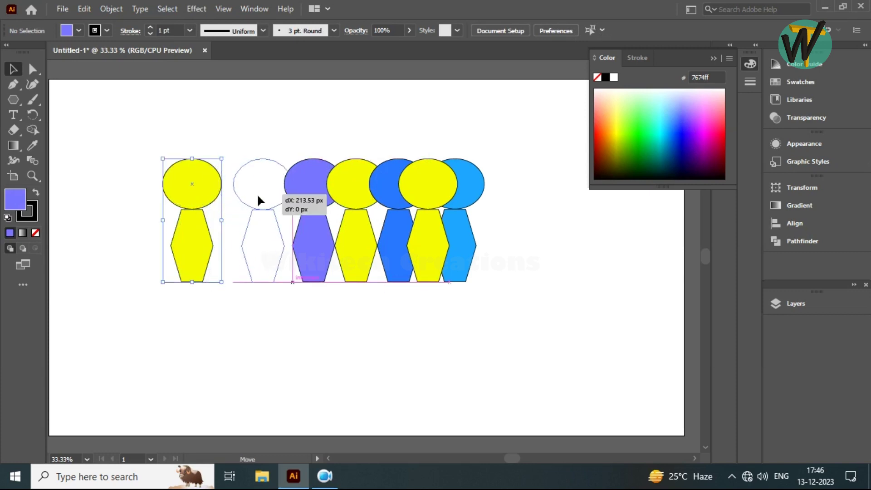
left_click(537, 117)
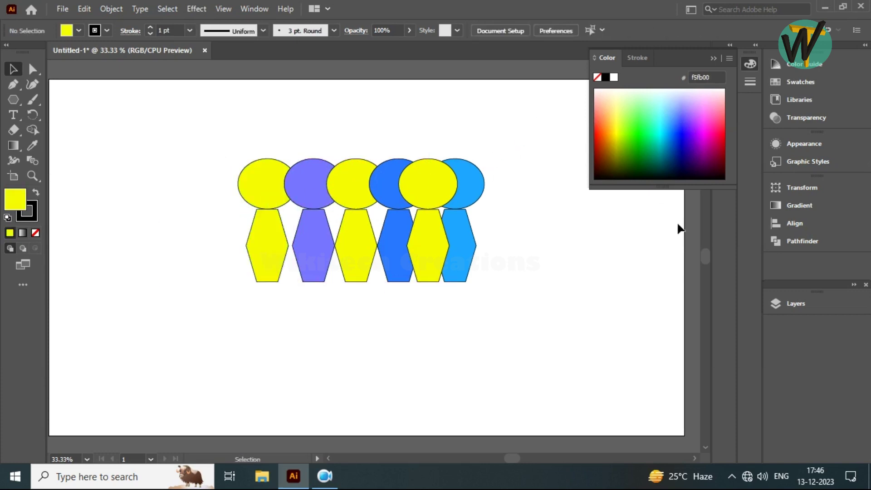
key("ctrl+a")
left_click_drag(485, 282, 476, 236)
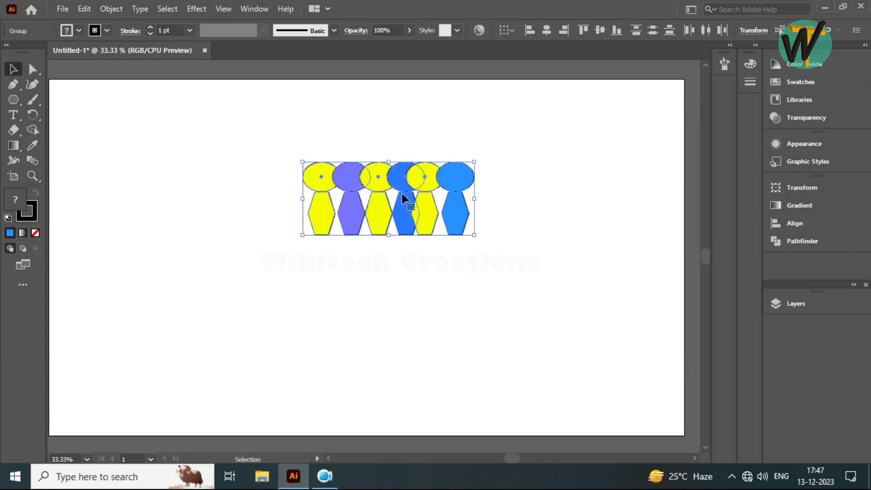
Ungroup the six-figure row into separate head and body shapes
right_click(400, 183)
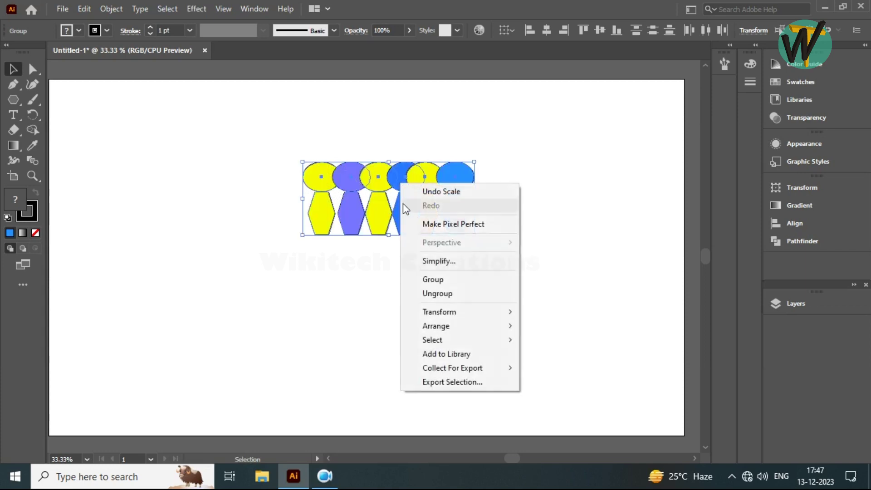
left_click(440, 295)
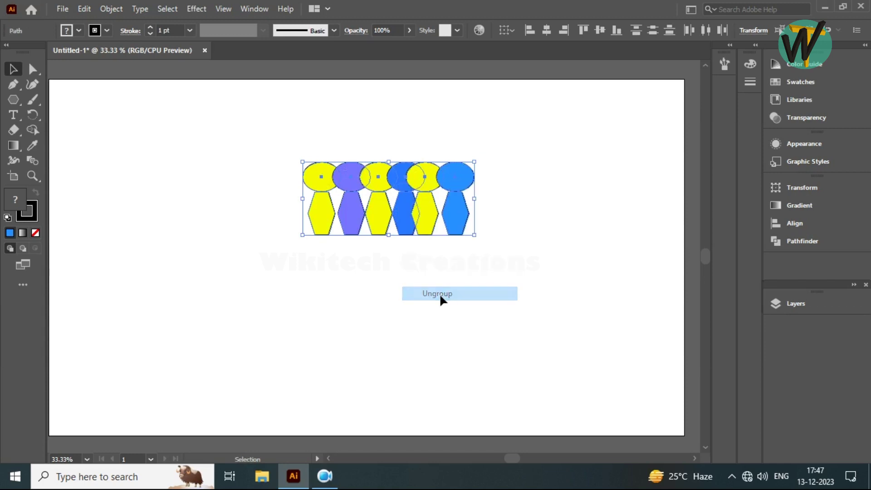
left_click(488, 199)
Select each hexagon body and a head to confirm they are separate, then deselect
left_click(428, 208)
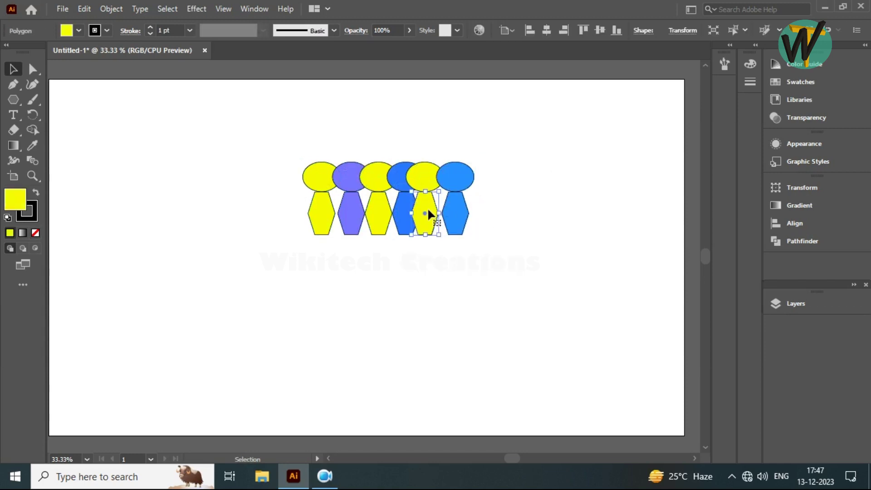
left_click(452, 207)
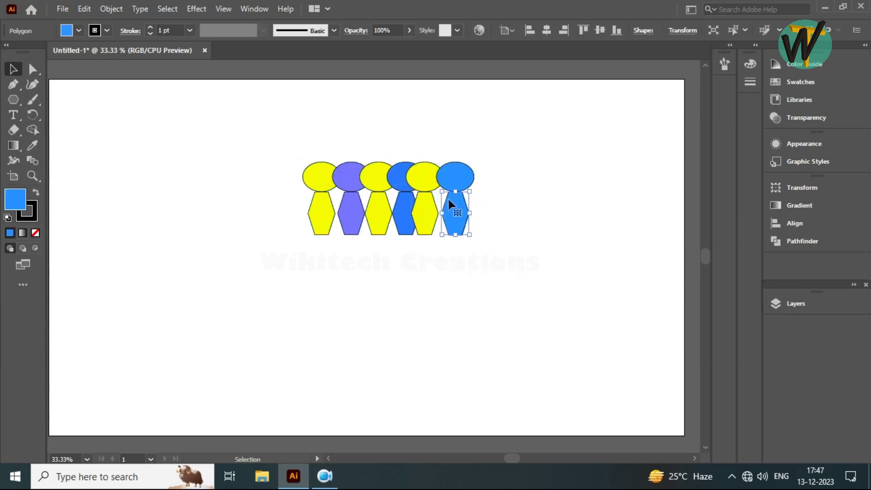
left_click(426, 179)
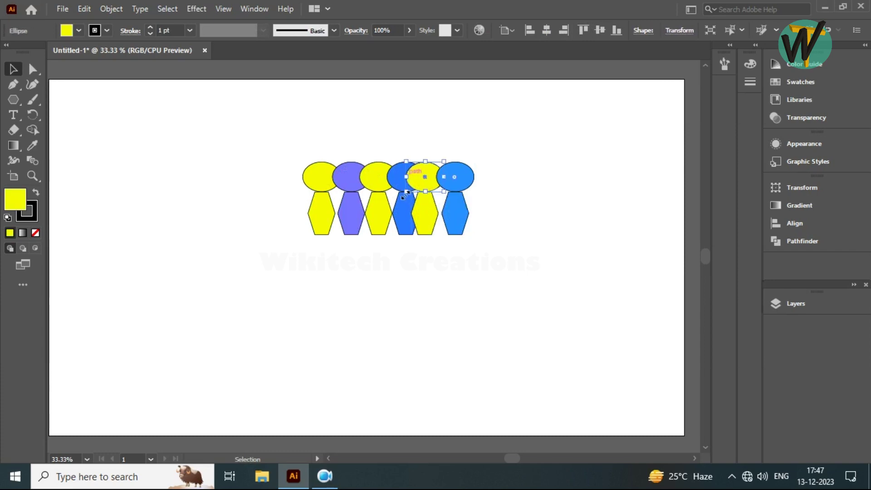
left_click(406, 210)
left_click(374, 206)
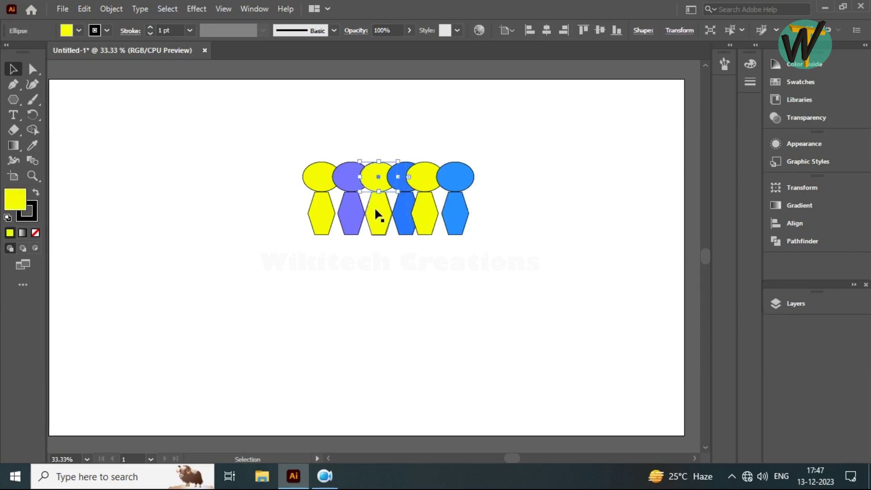
left_click(342, 205)
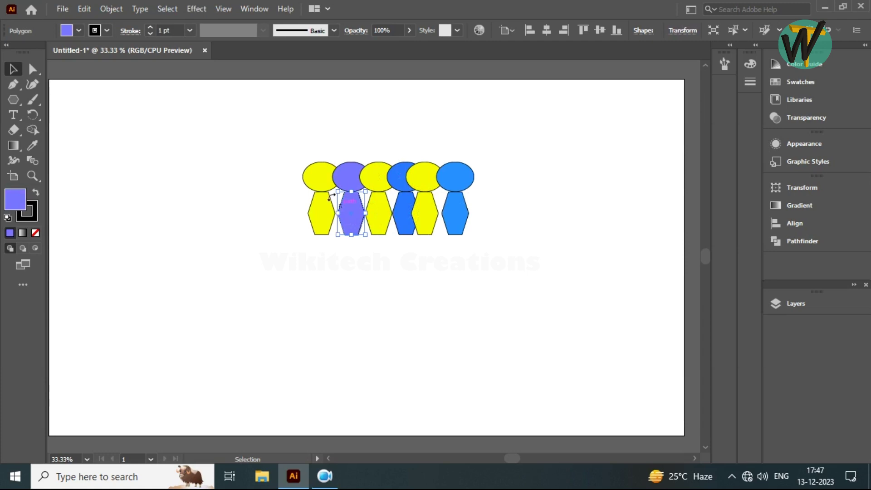
left_click(326, 202)
left_click(418, 142)
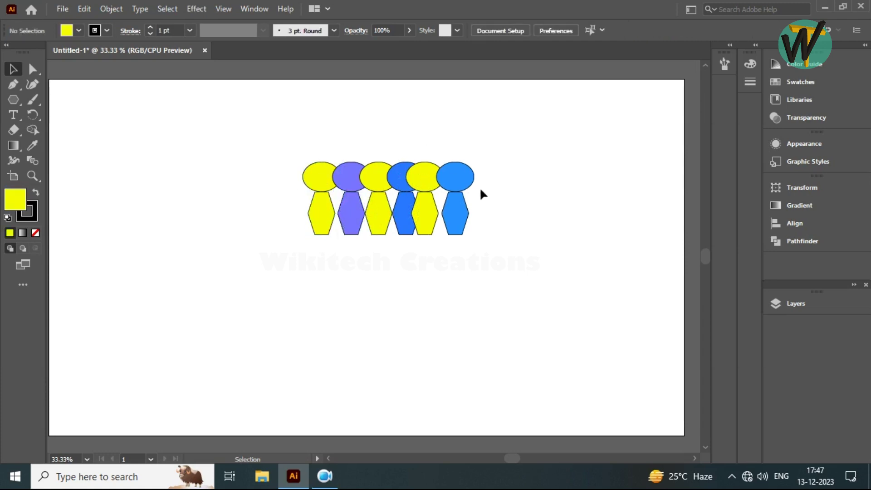
Split the sixth, fifth and fourth figures, raising their heads and sliding bodies right
left_click_drag(461, 187, 544, 161)
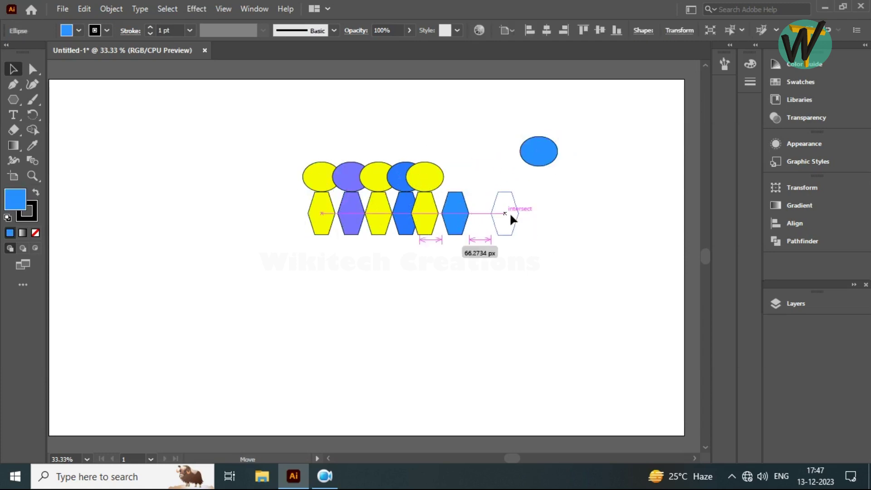
left_click_drag(461, 219, 546, 213)
left_click_drag(428, 187, 460, 154)
left_click_drag(418, 212, 474, 208)
left_click_drag(410, 179, 428, 146)
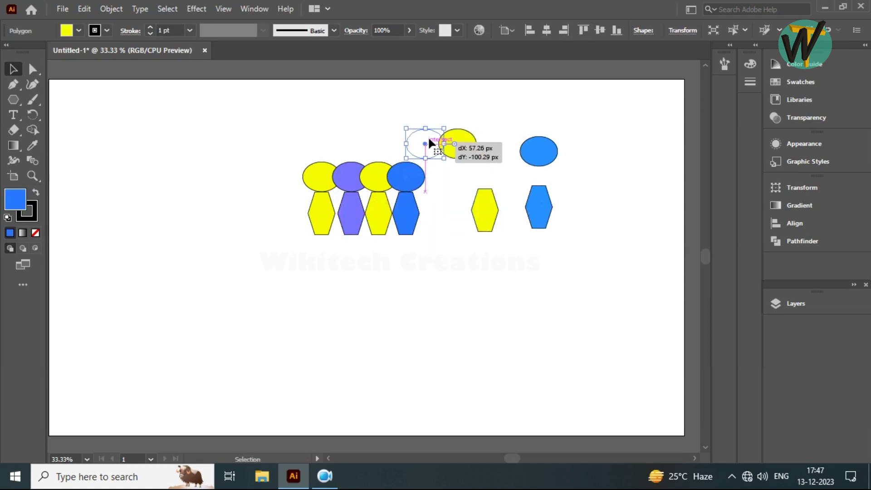
left_click_drag(407, 204, 445, 211)
Split the third, second and first figures, then move the last blue body left
left_click_drag(391, 178, 397, 145)
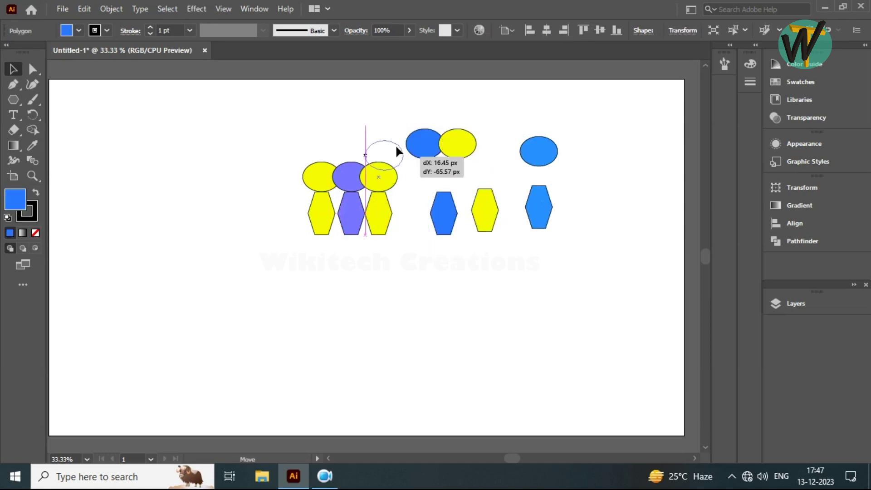
left_click_drag(388, 218, 414, 221)
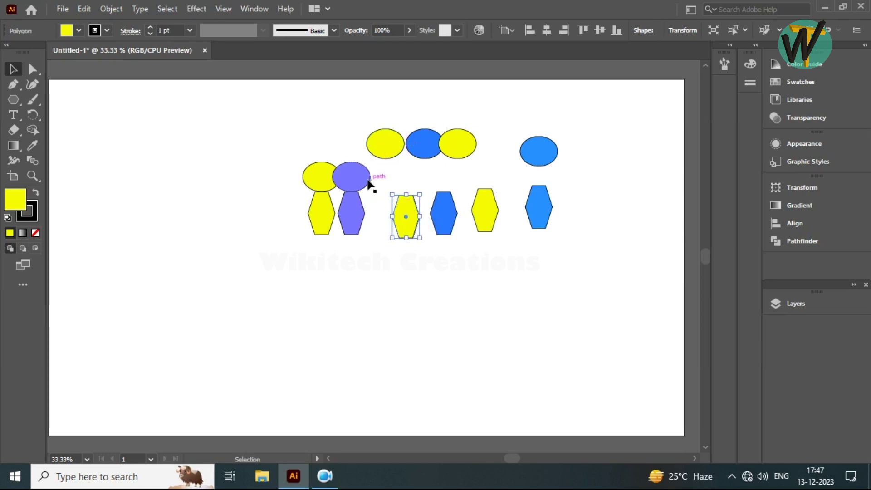
left_click_drag(370, 191, 365, 144)
left_click_drag(356, 219, 377, 221)
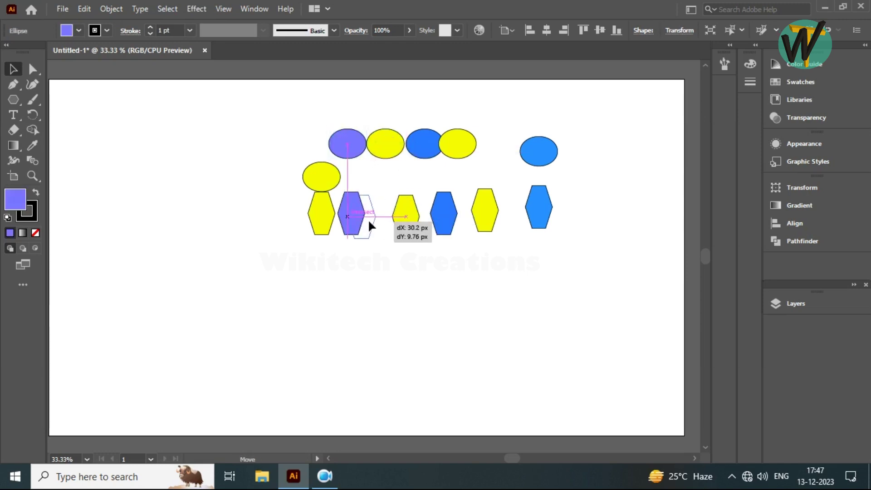
left_click_drag(336, 180, 330, 148)
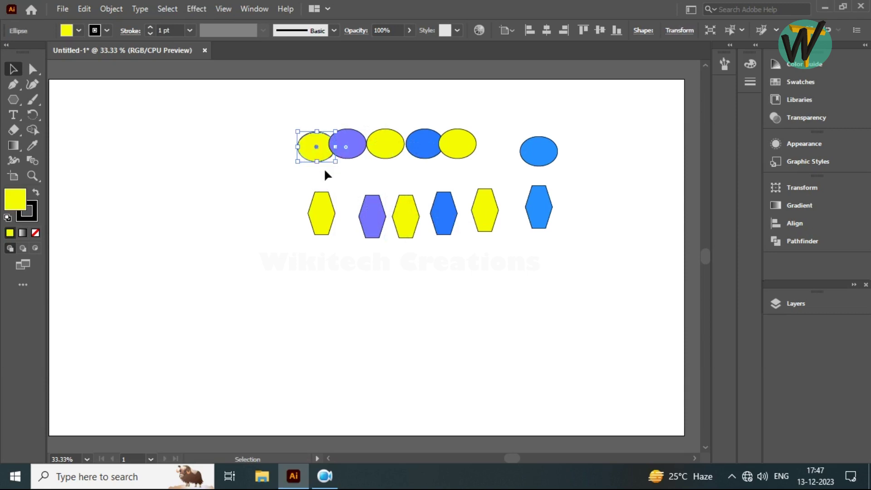
mouse_move(324, 217)
left_mouse_down()
mouse_move(351, 228)
mouse_move(345, 215)
left_mouse_up()
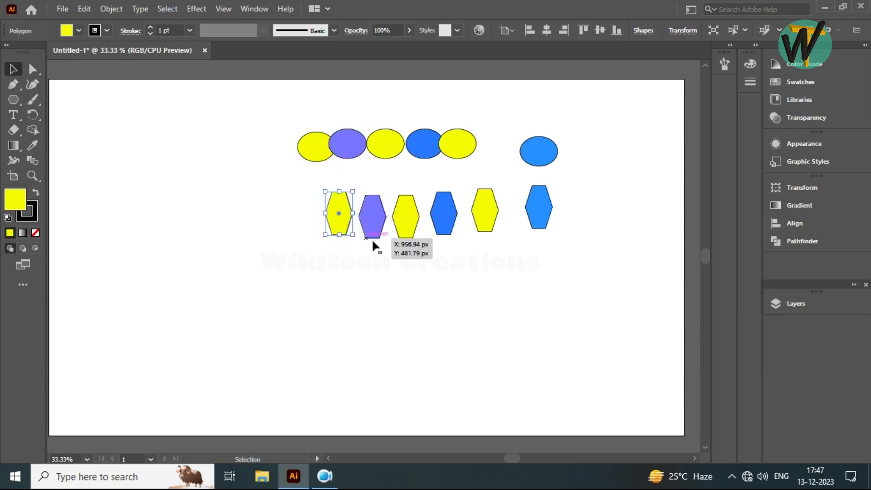
left_click(411, 266)
left_click_drag(542, 221, 516, 220)
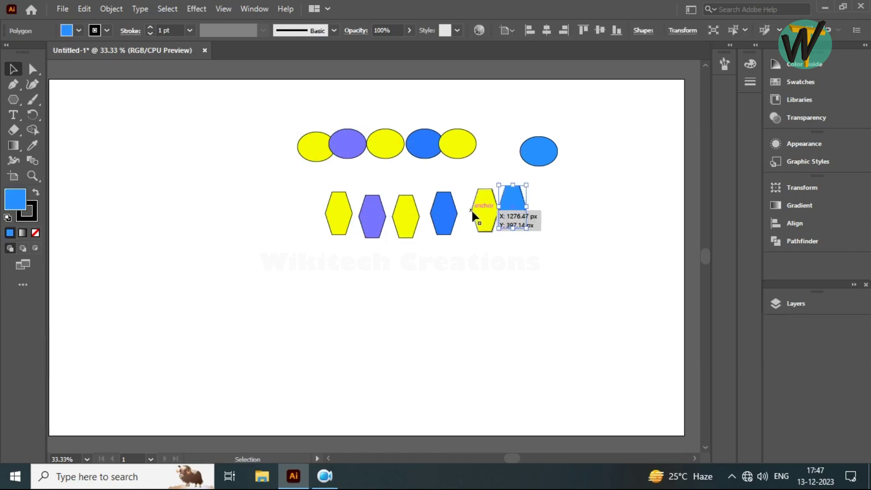